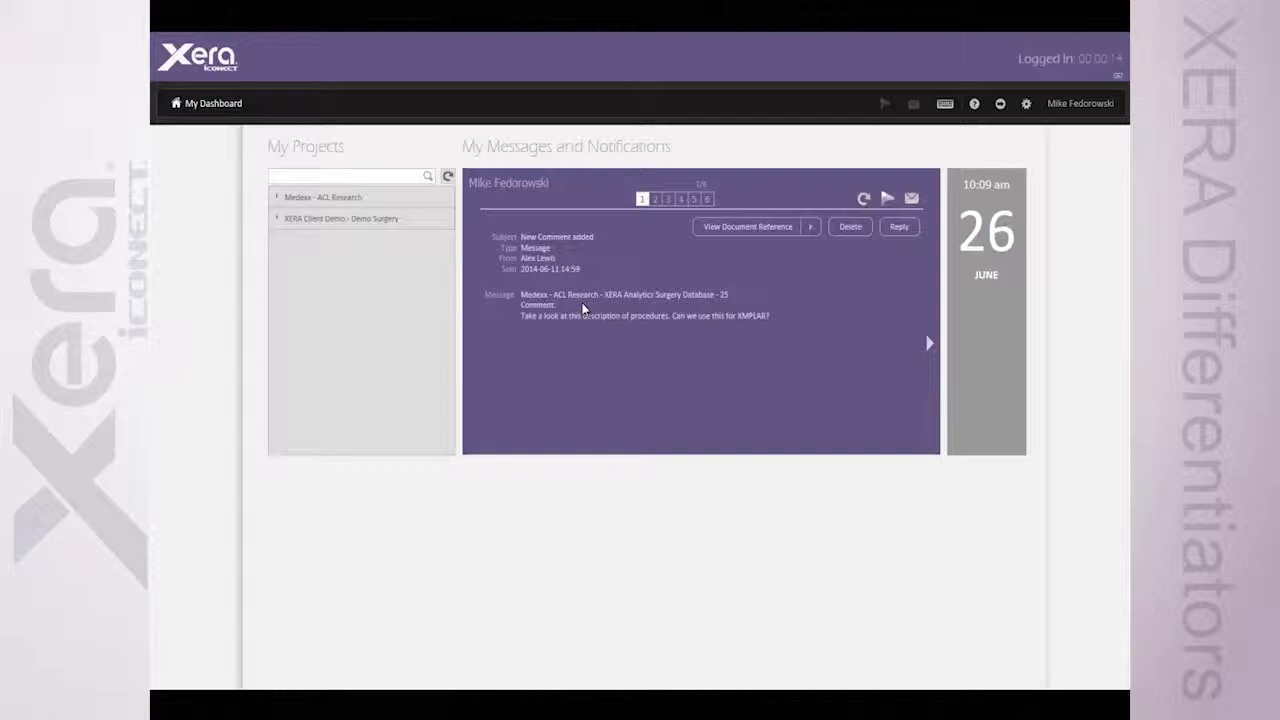
Look through the first two messages under My Messages and Notifications and return to the first one
drag(469, 145, 670, 147)
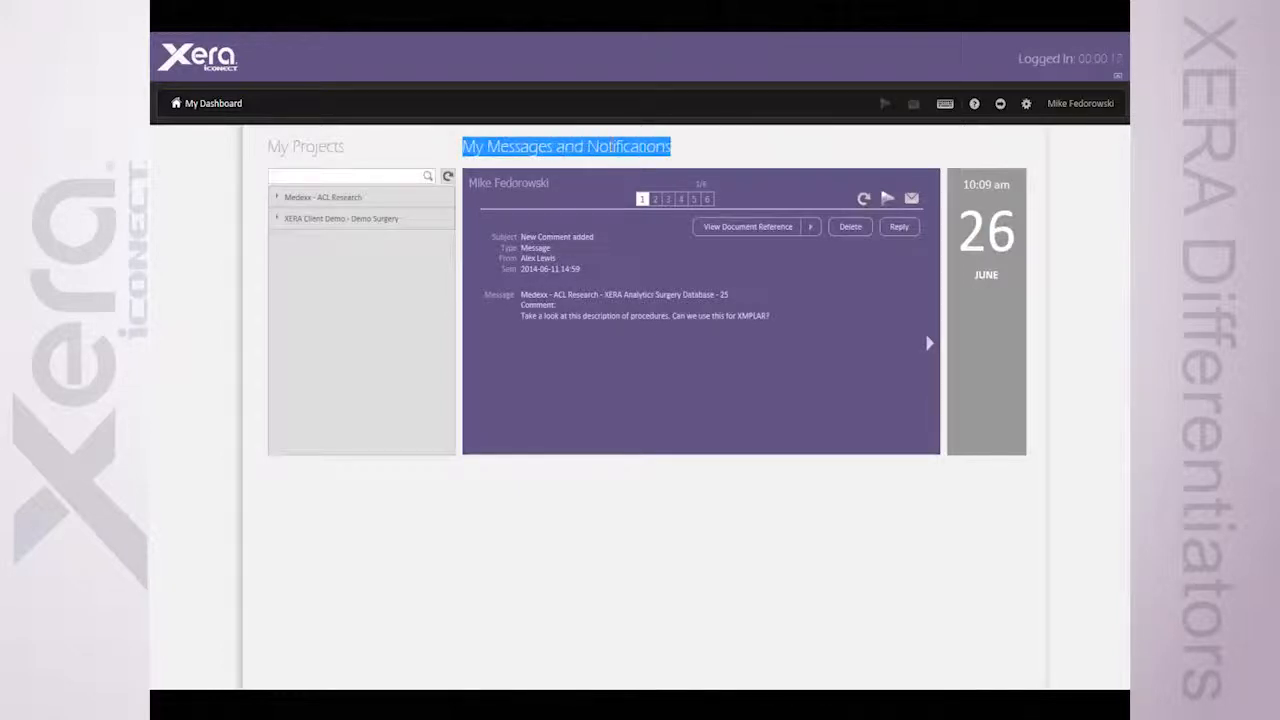
click(612, 266)
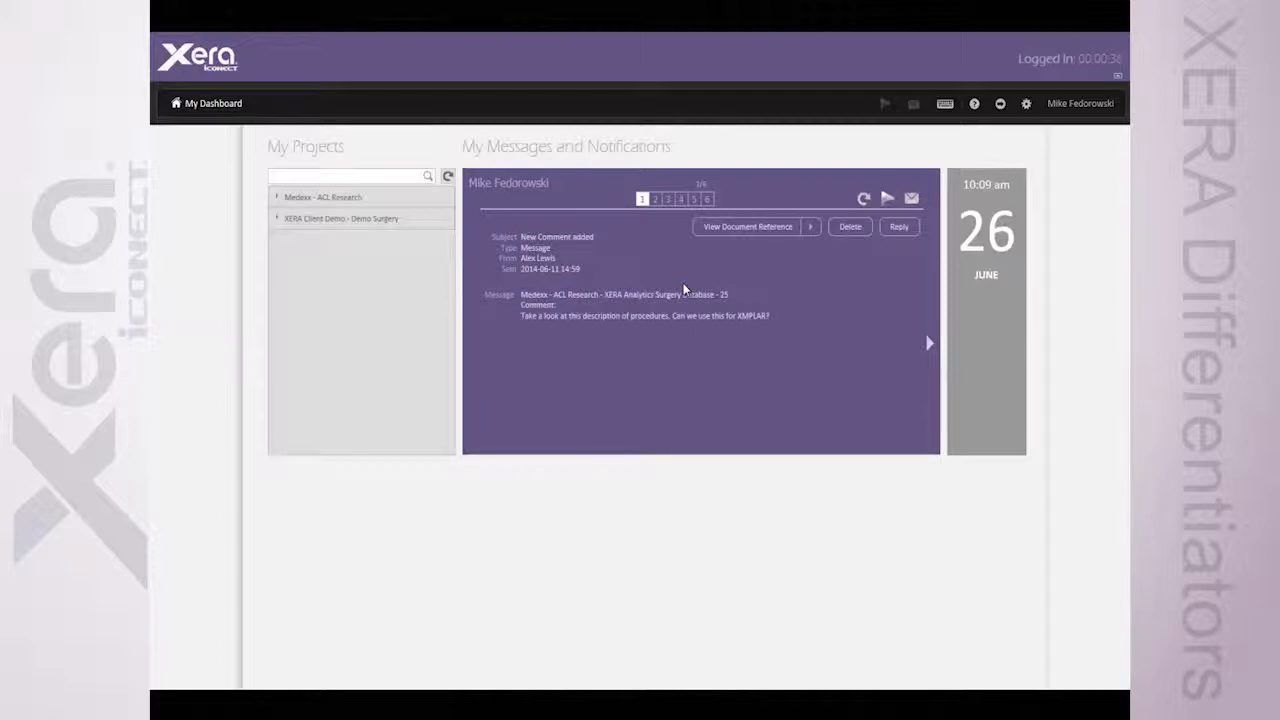
click(929, 343)
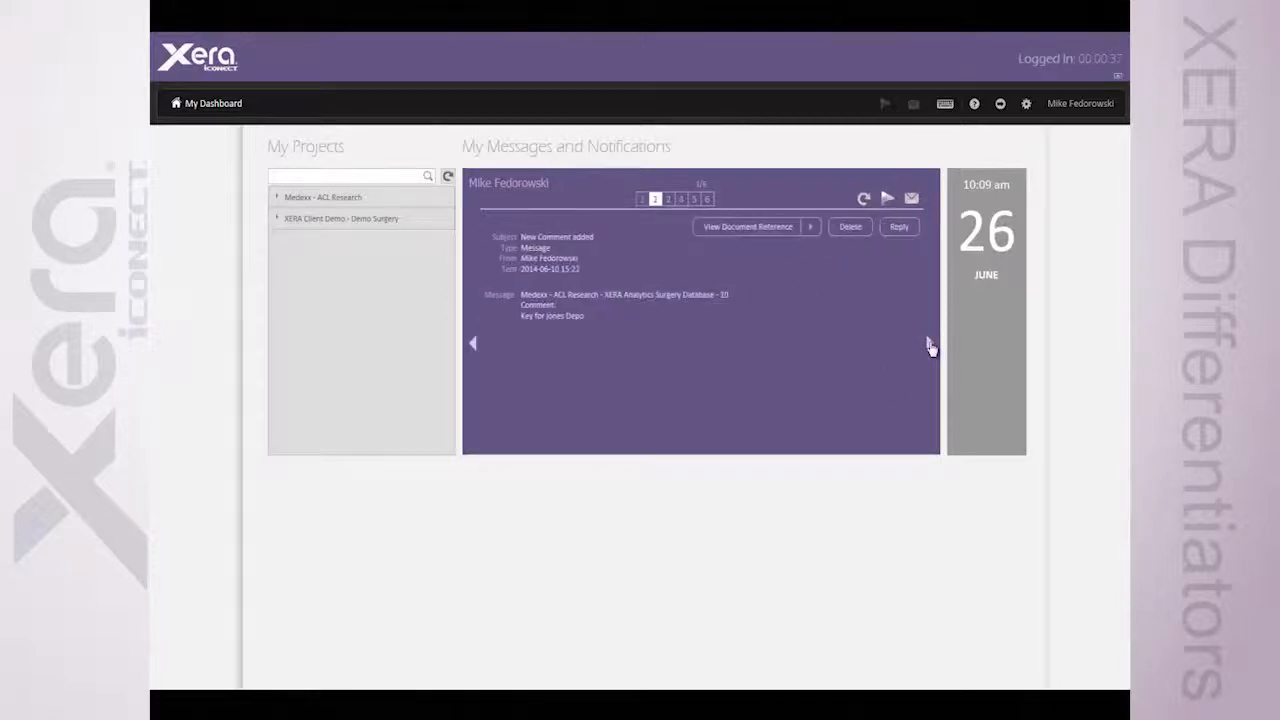
click(474, 344)
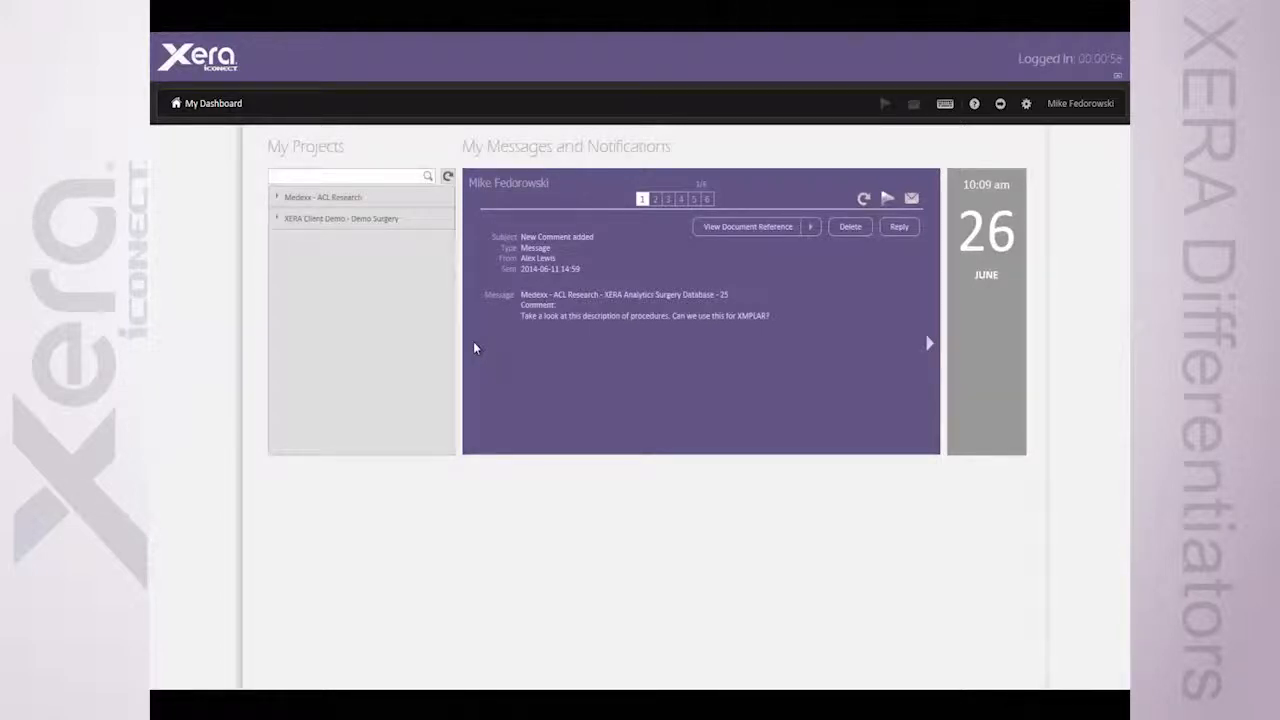
Open the XERA Analytics Surgery Database from the Medexx - ACL Research project
click(316, 199)
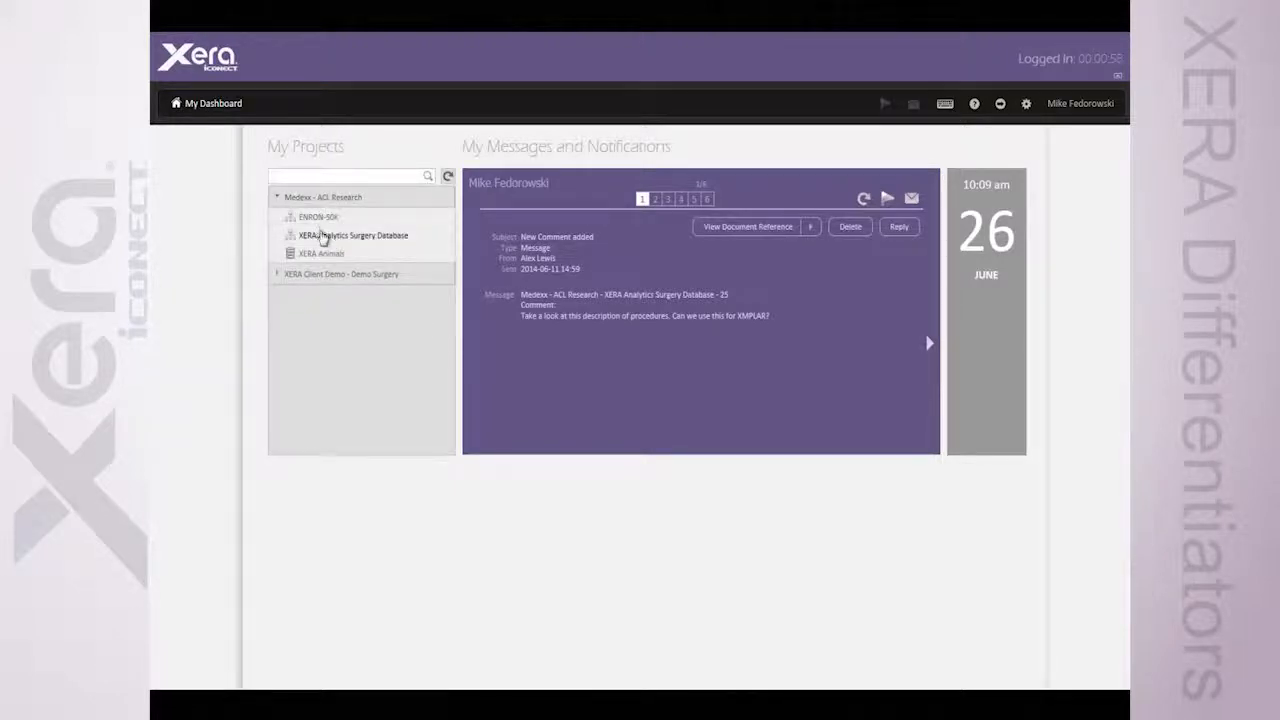
click(322, 237)
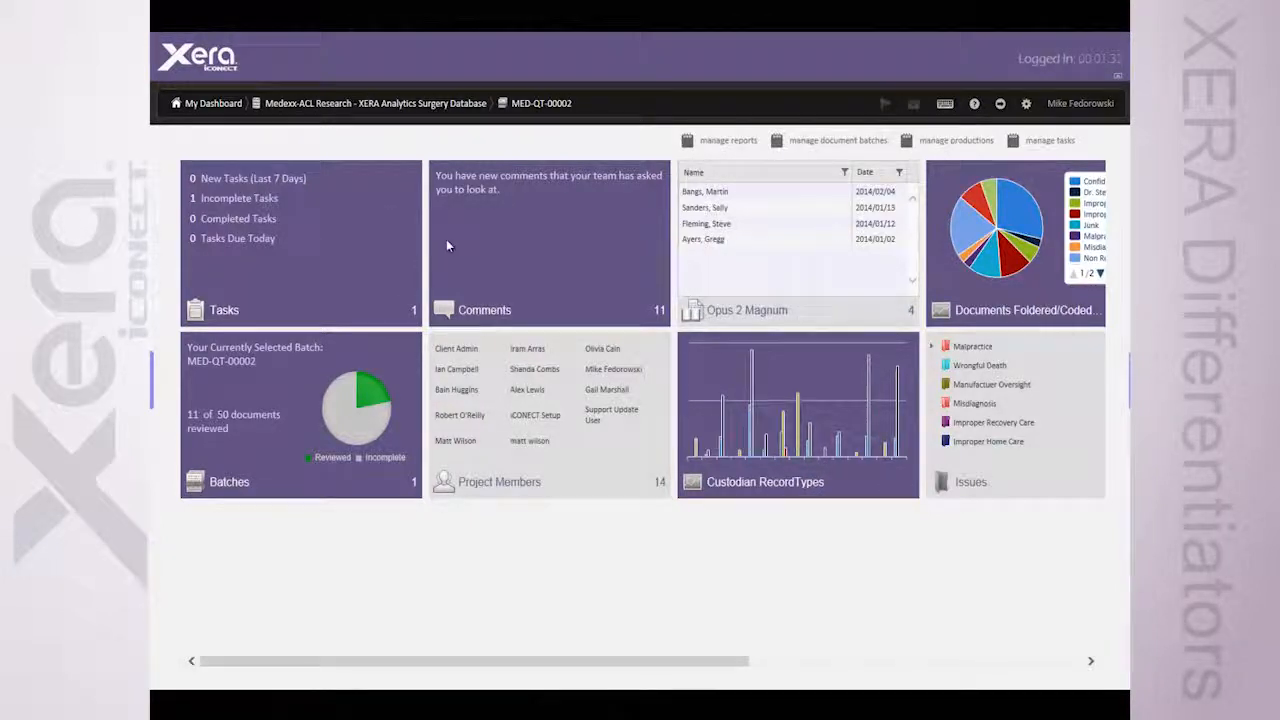
Review the incomplete task's details and the assigned and unassigned batches on the project dashboard, collapsing each widget again
click(240, 197)
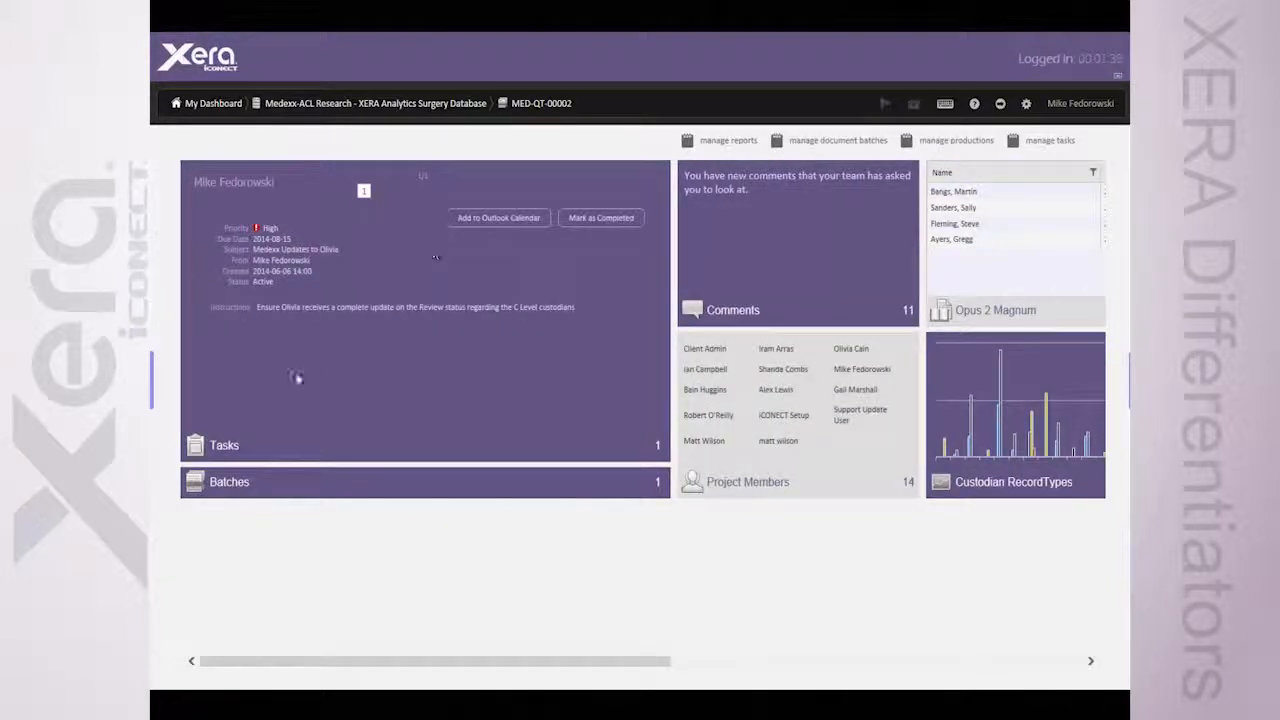
click(225, 447)
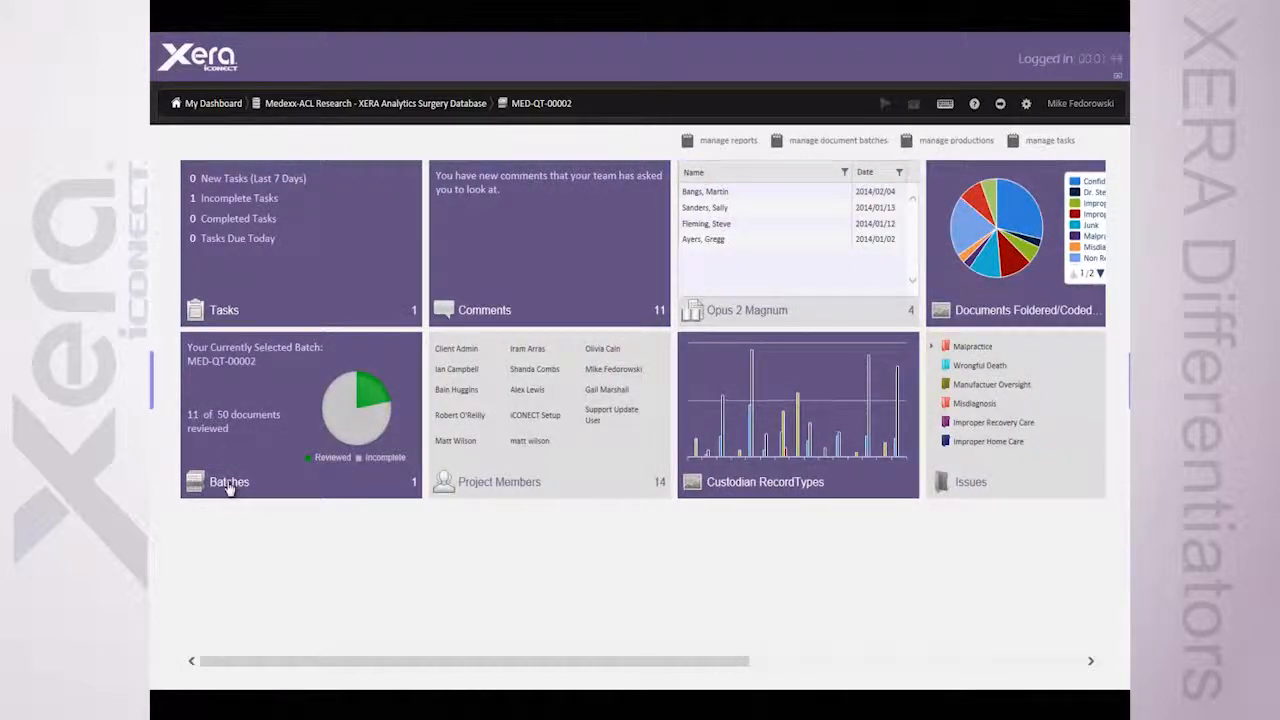
click(229, 487)
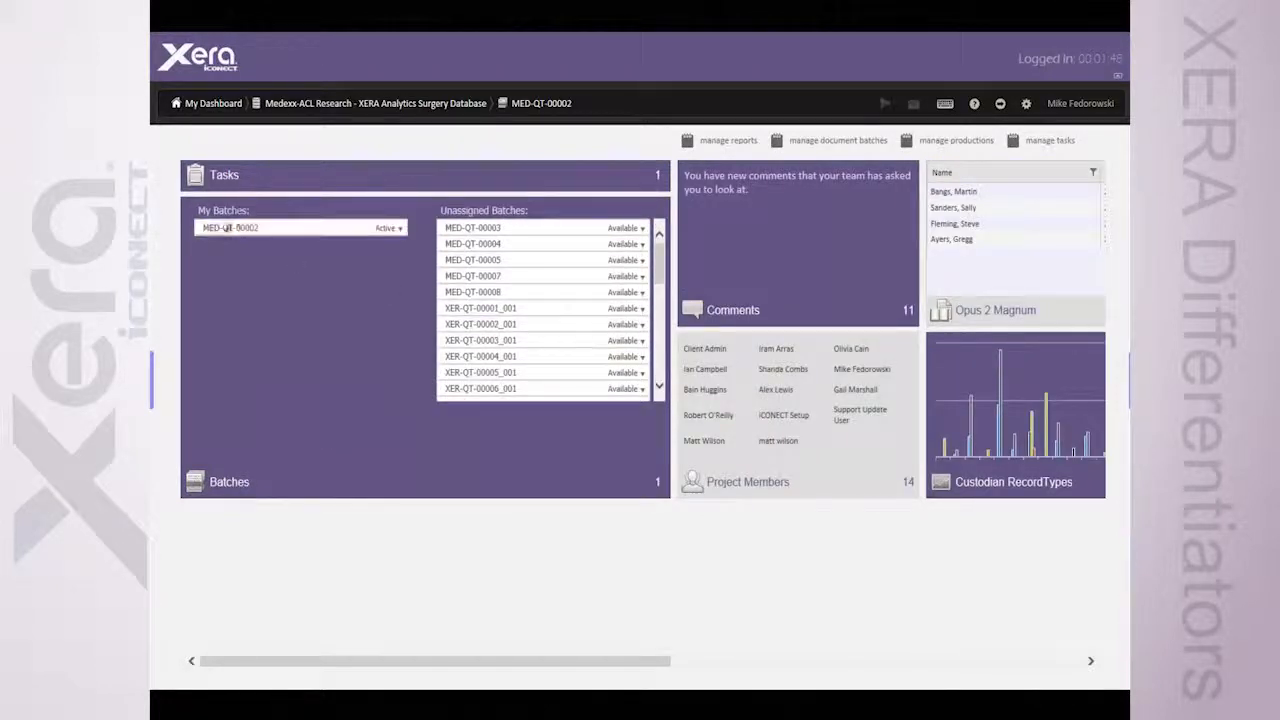
click(217, 485)
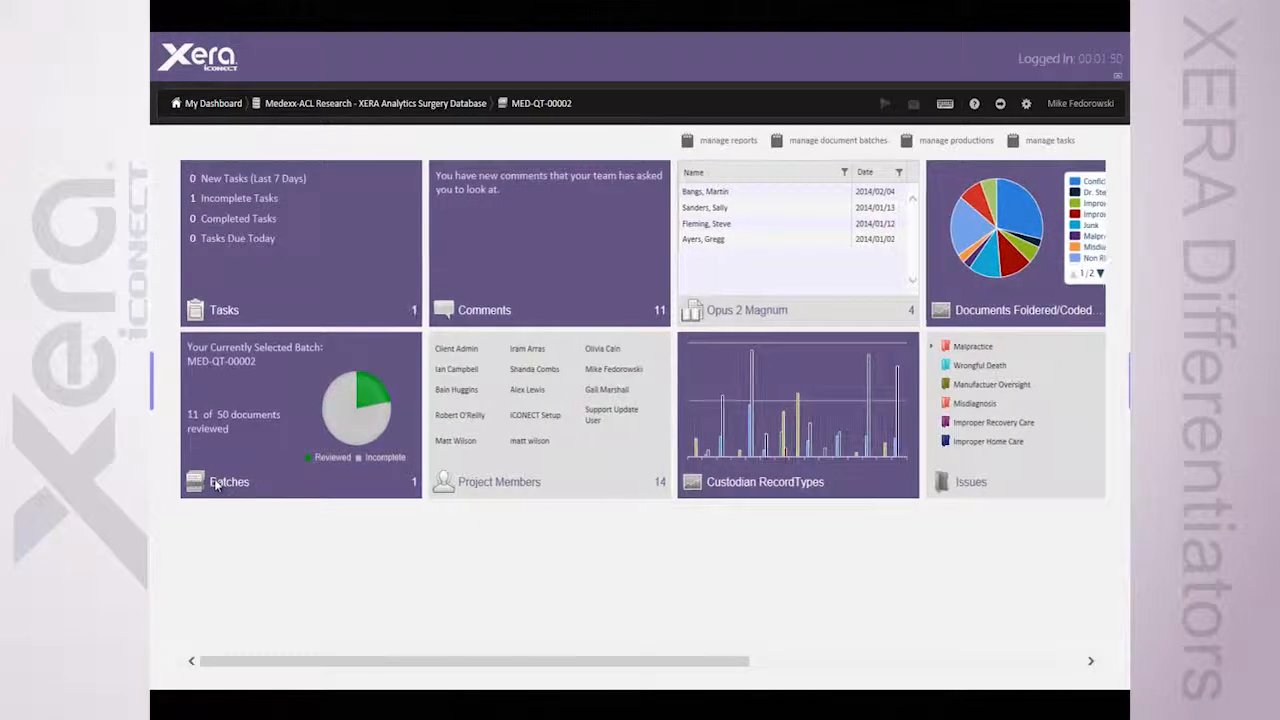
Inspect the project members and the Opus 2 Magnum entry dated 2014/01/02, and view the remaining dashboard widgets
click(534, 369)
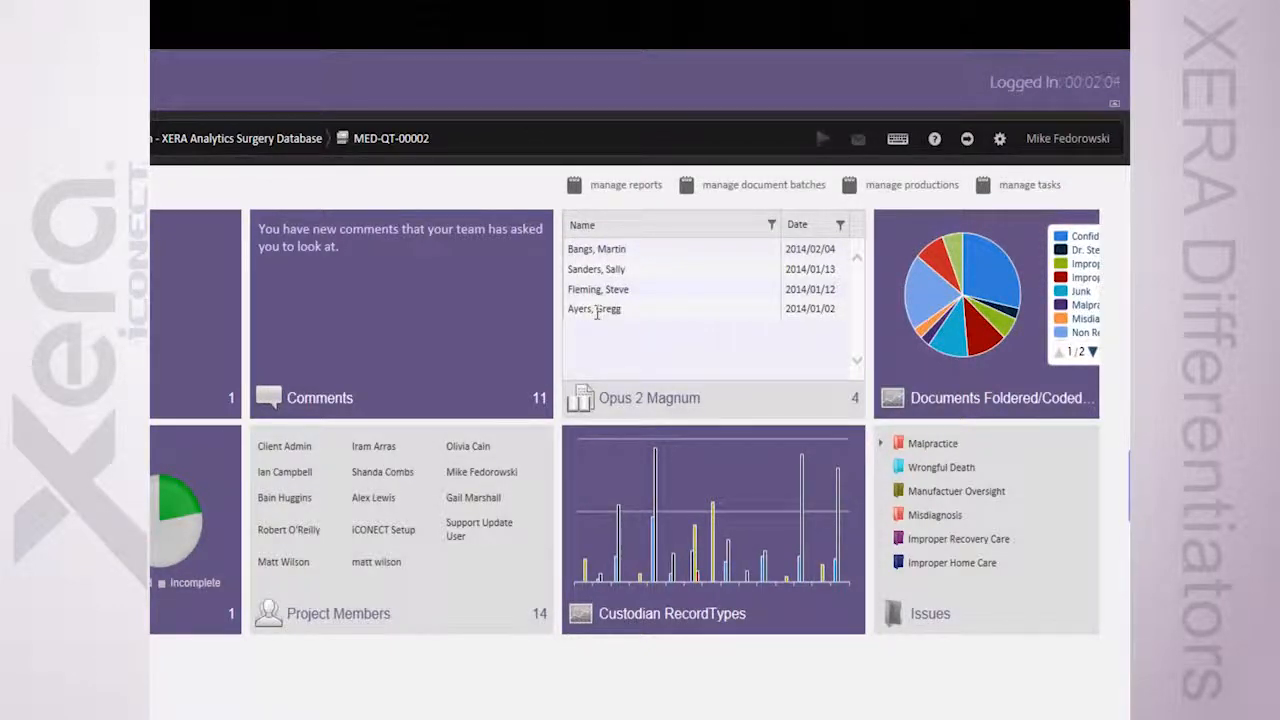
click(670, 312)
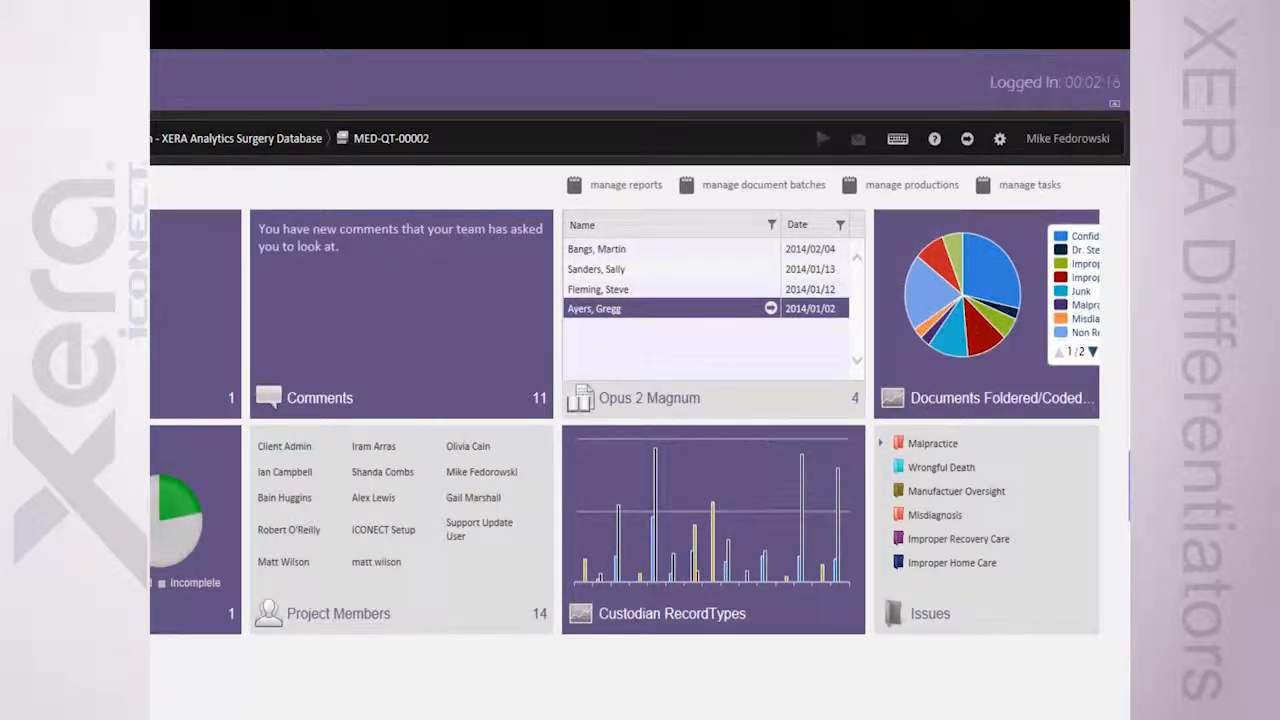
scroll(625, 422, right, 5)
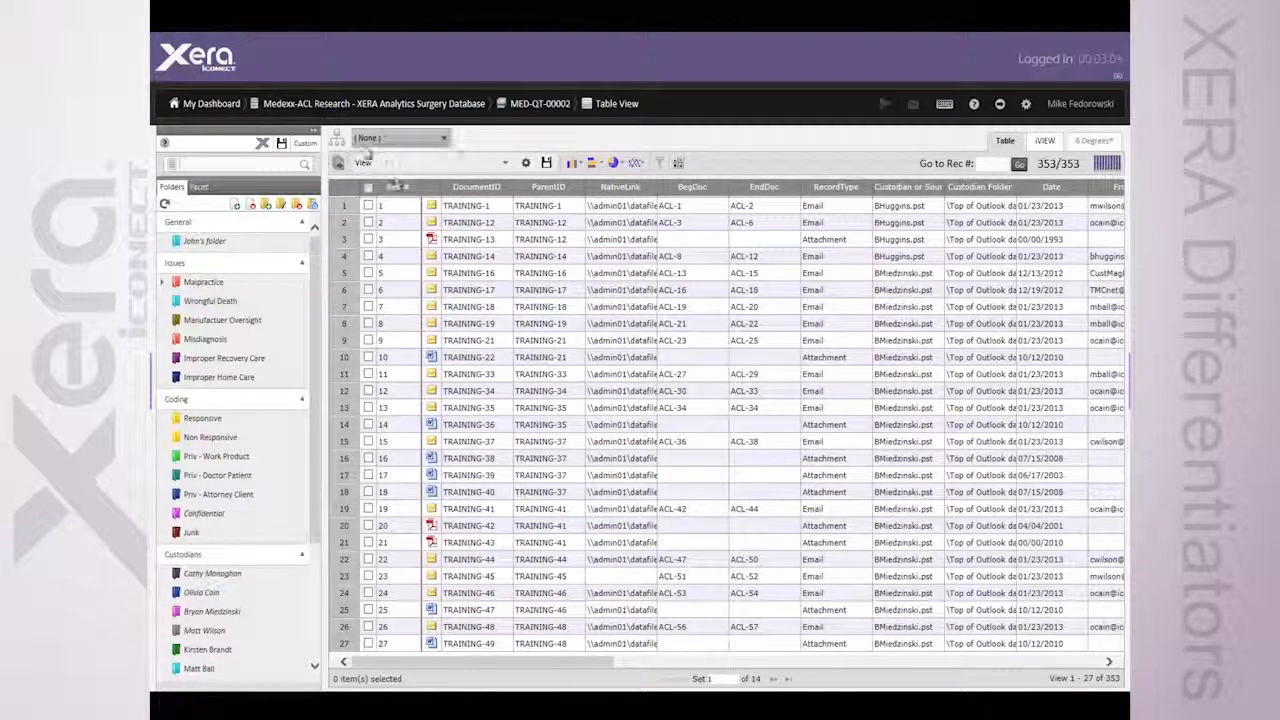
Switch the document table to thumbnail view and browse the documents in set 3
click(388, 205)
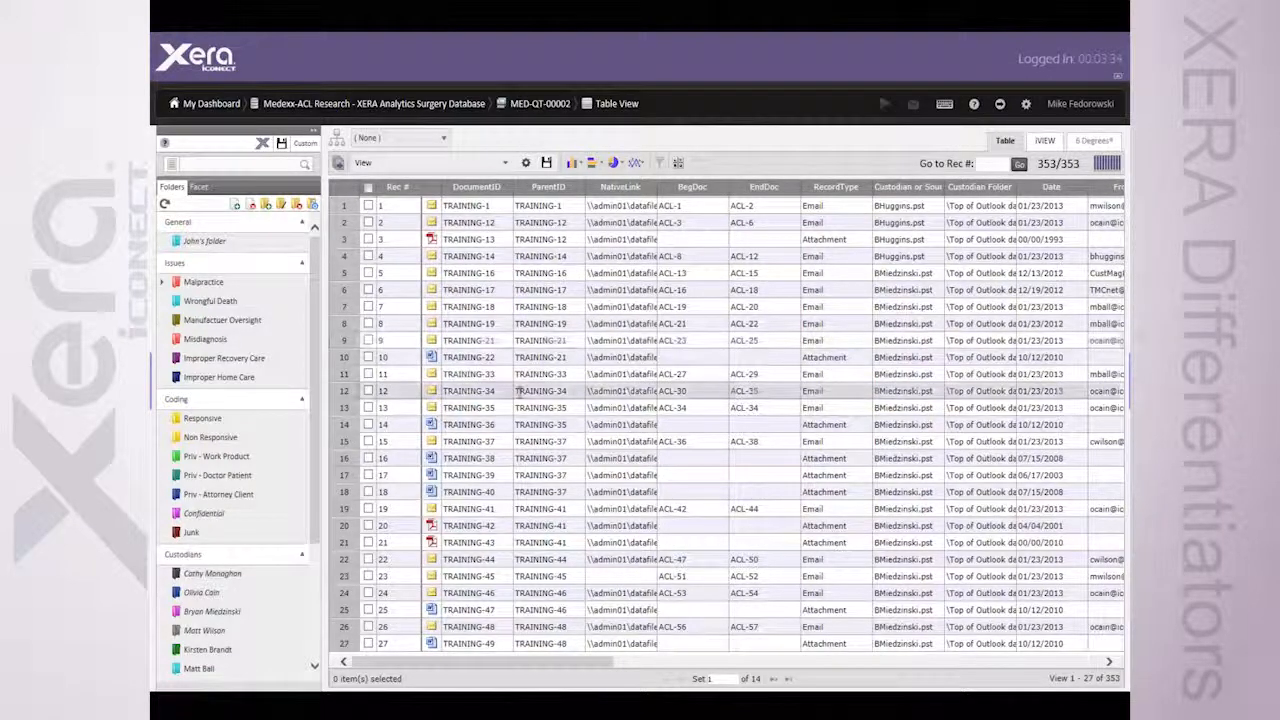
click(678, 163)
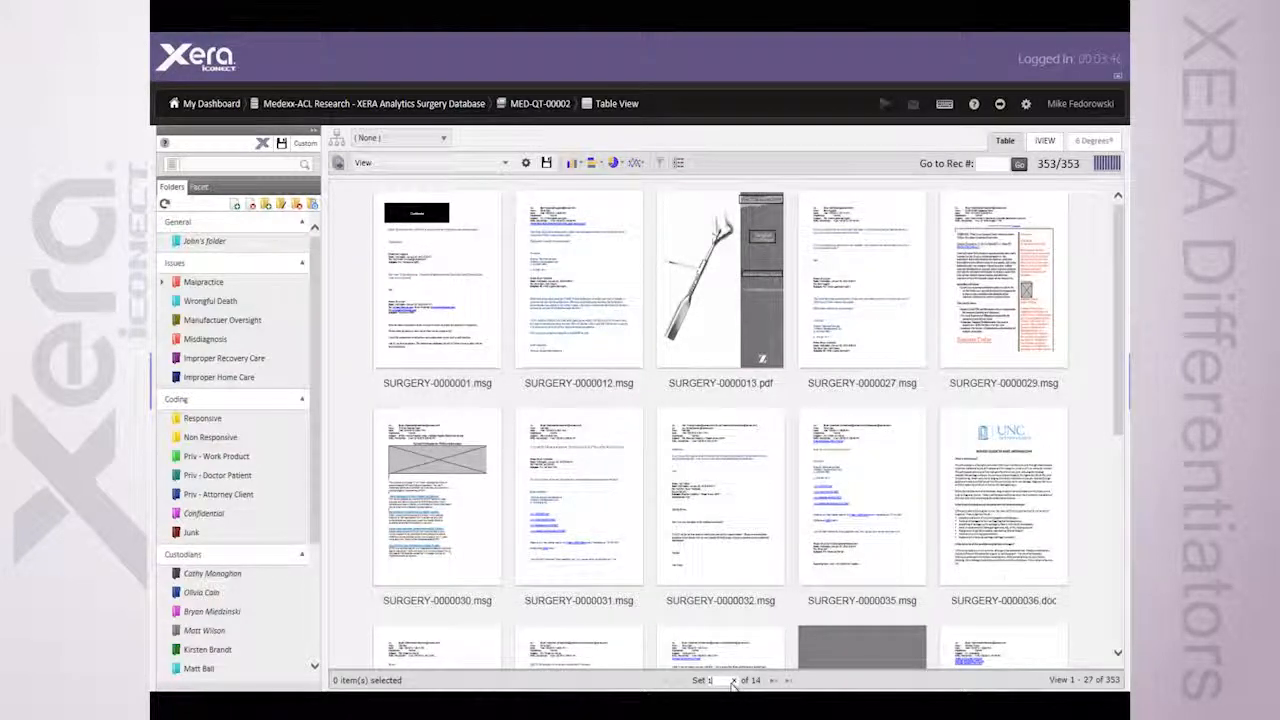
key(Return)
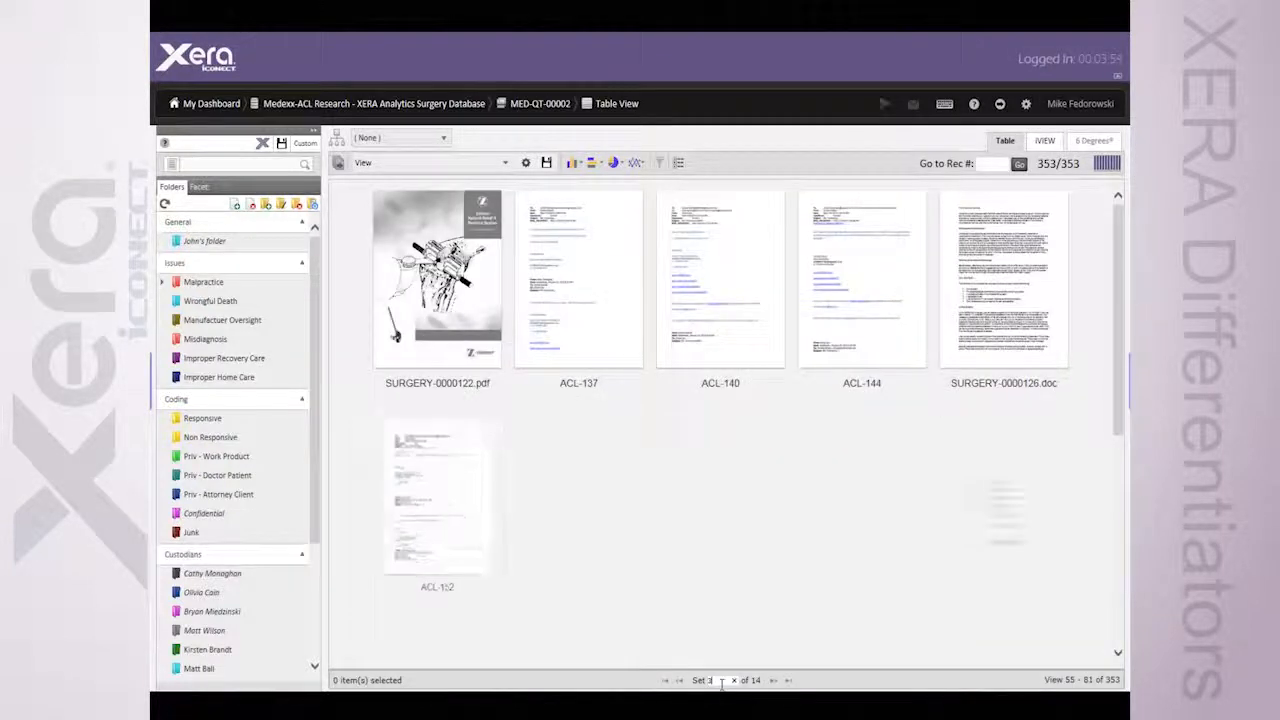
scroll(733, 437, down, 6)
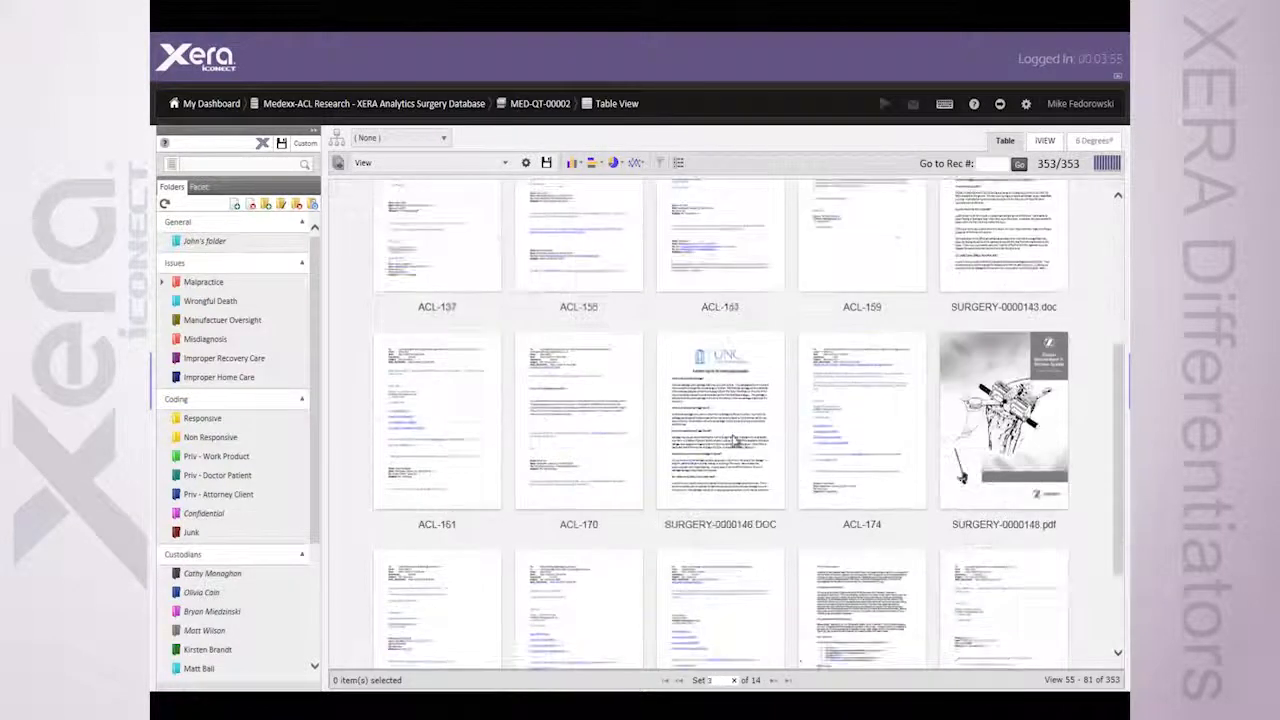
scroll(733, 437, down, 2)
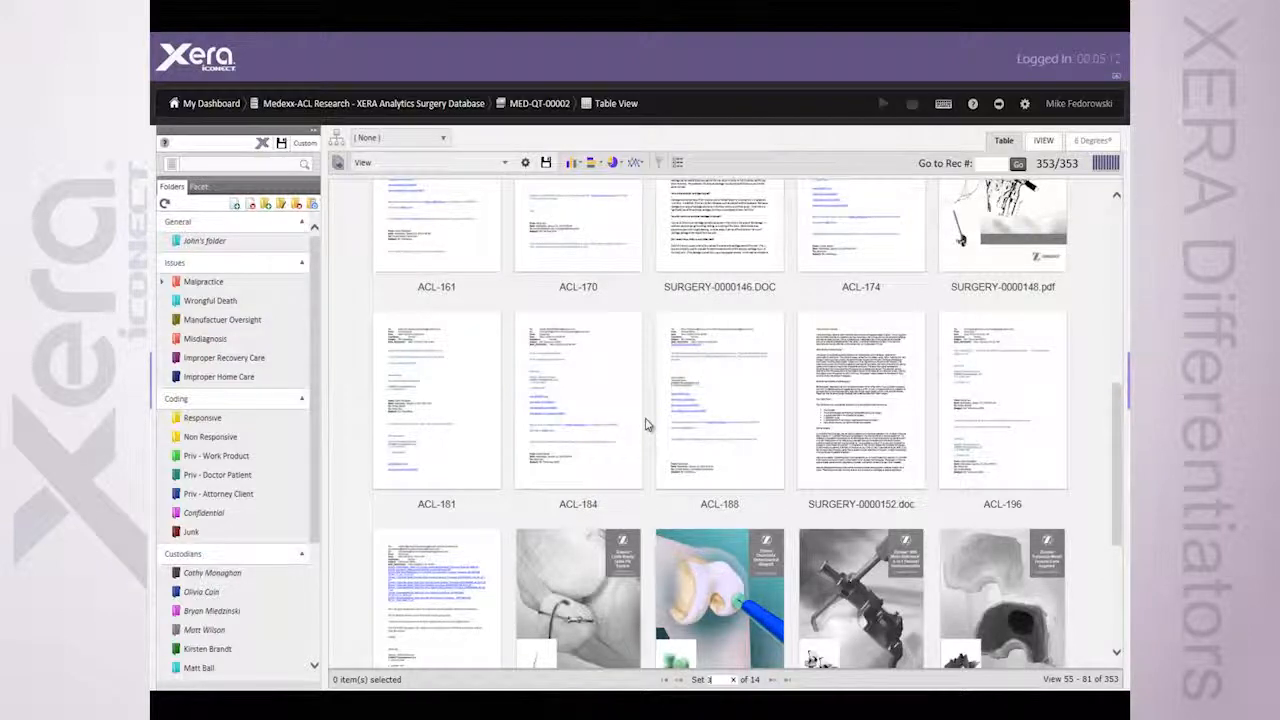
scroll(645, 425, up, 5)
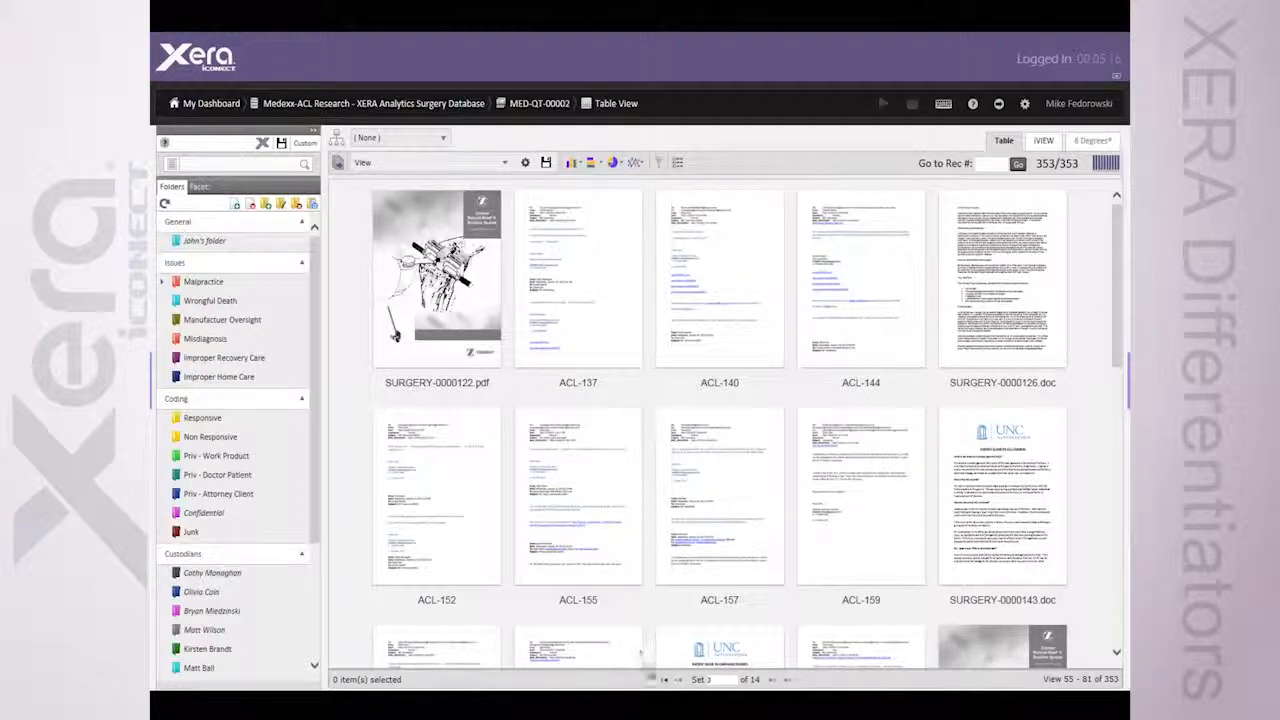
Return to the first set of documents and browse its thumbnails
click(664, 679)
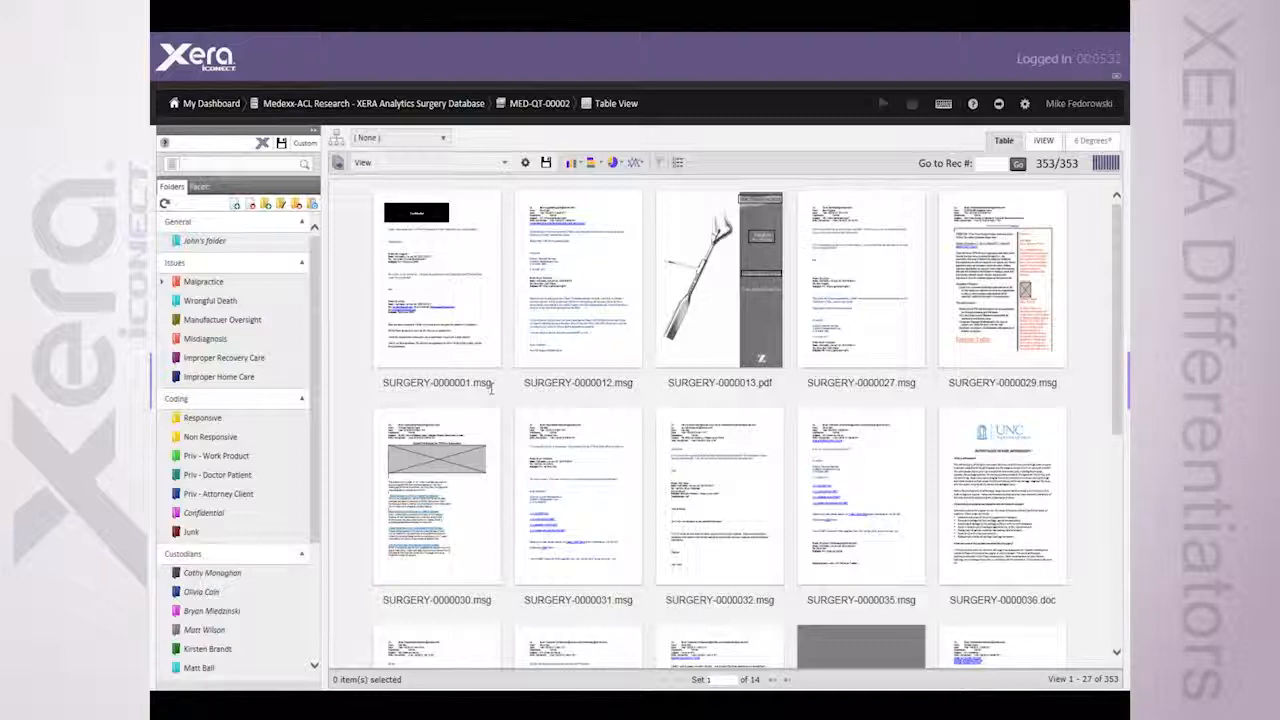
scroll(528, 400, down, 2)
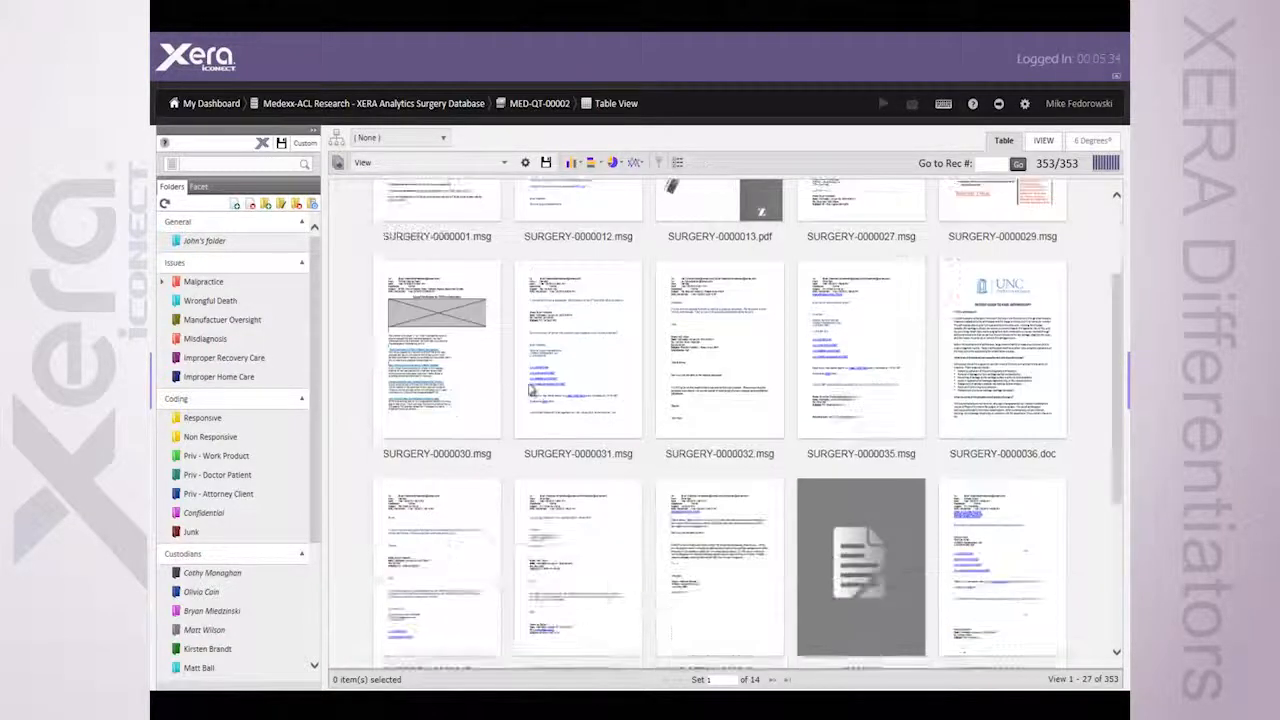
scroll(529, 388, down, 4)
scroll(529, 388, up, 1)
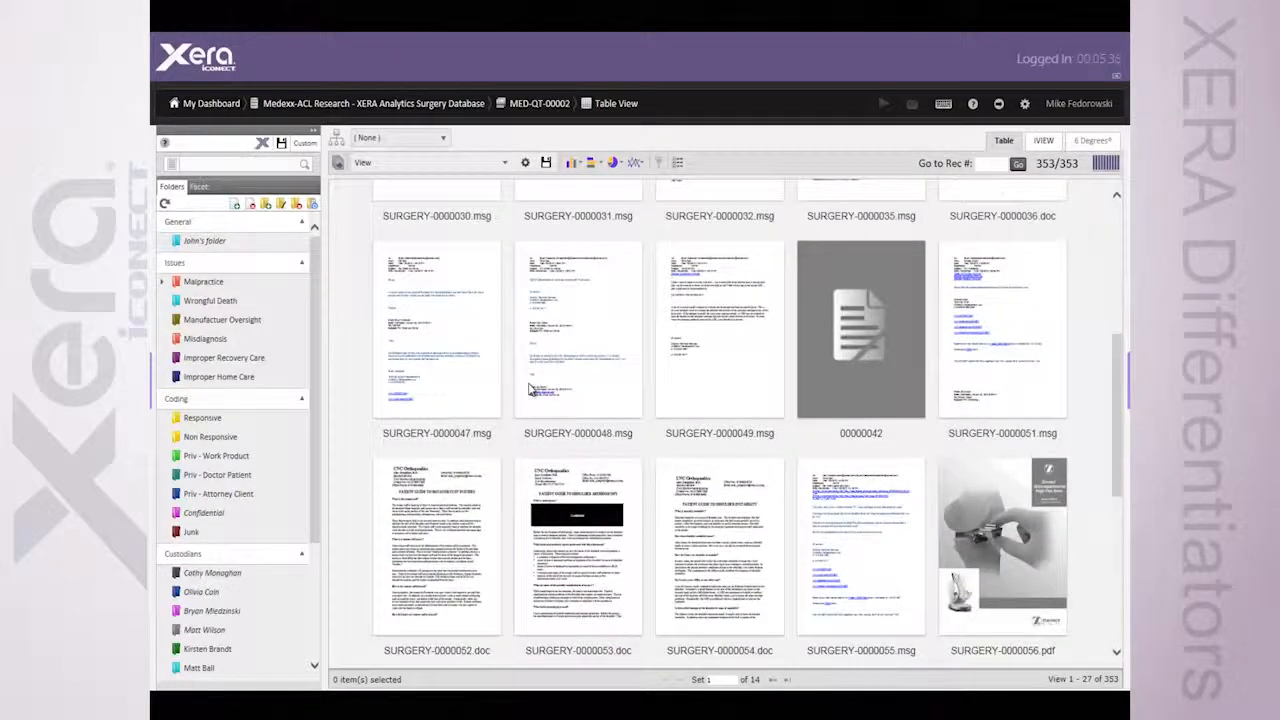
scroll(529, 388, up, 7)
scroll(530, 388, up, 1)
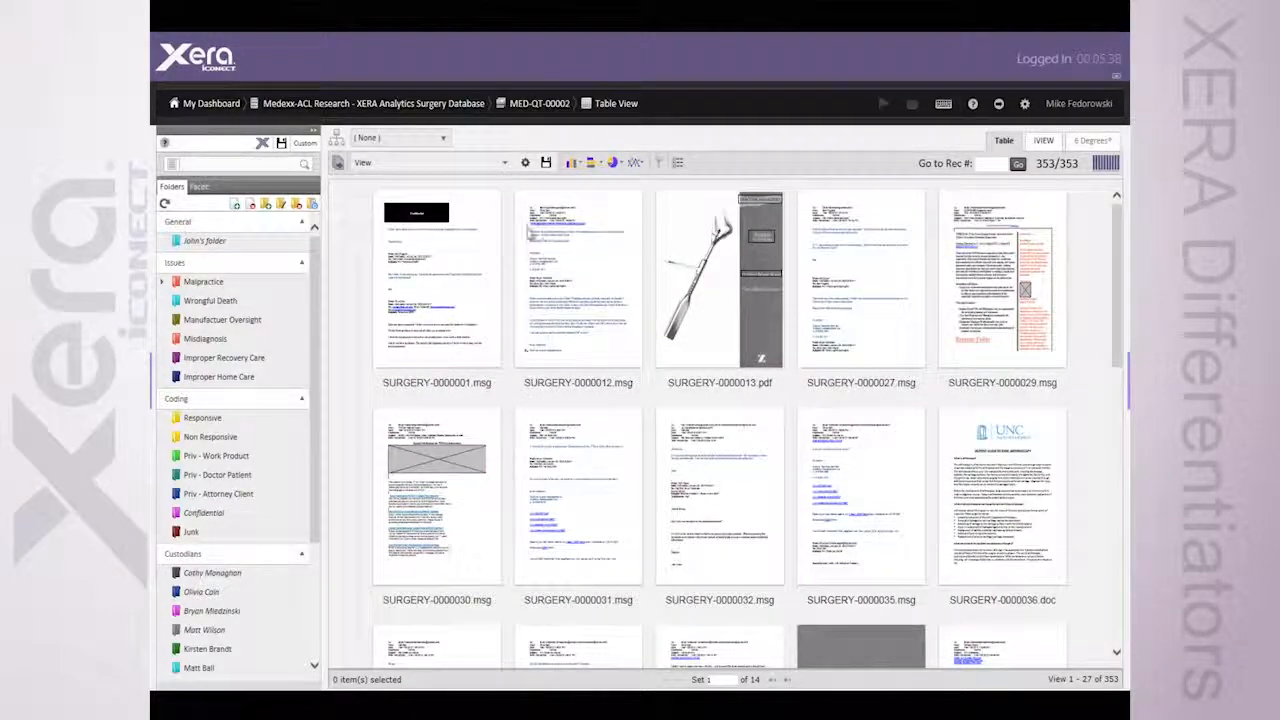
Select SURGERY-0000012.msg, SURGERY-0000031.msg and SURGERY-0000032.msg, and check the selection in the grid before returning to thumbnails
click(590, 265)
ctrl+click(614, 485)
ctrl+click(718, 484)
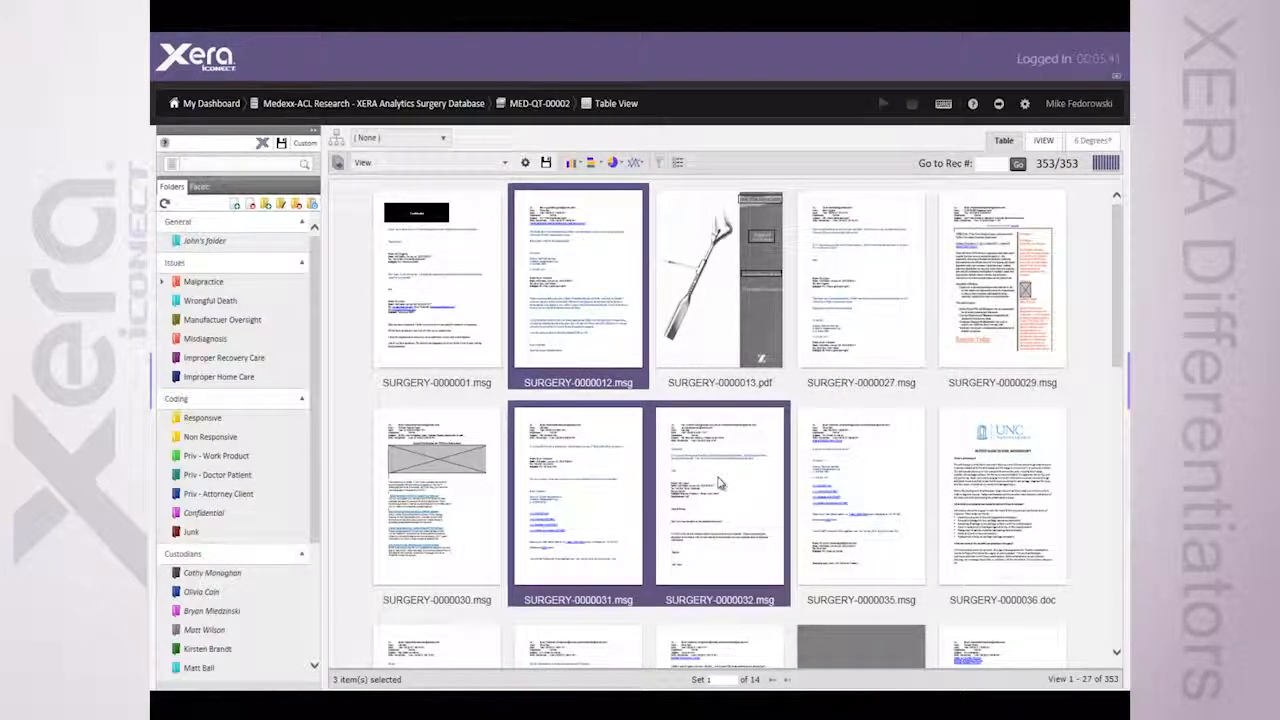
click(678, 162)
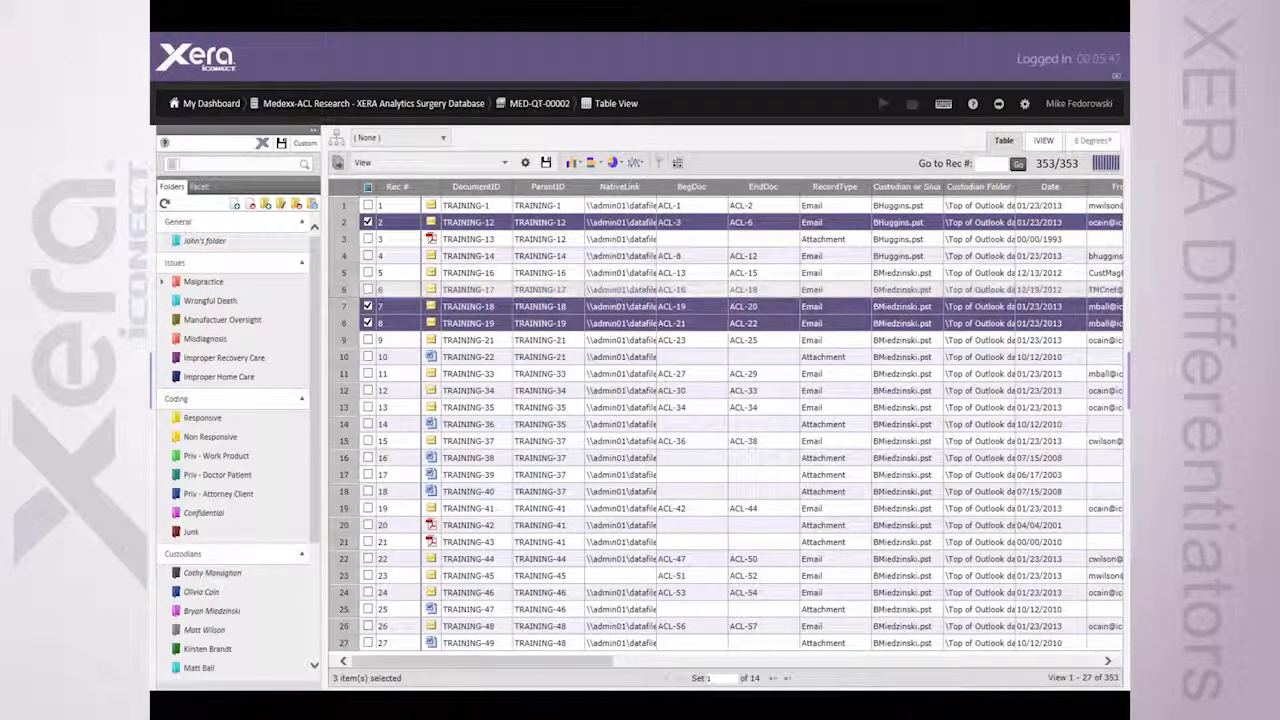
click(676, 163)
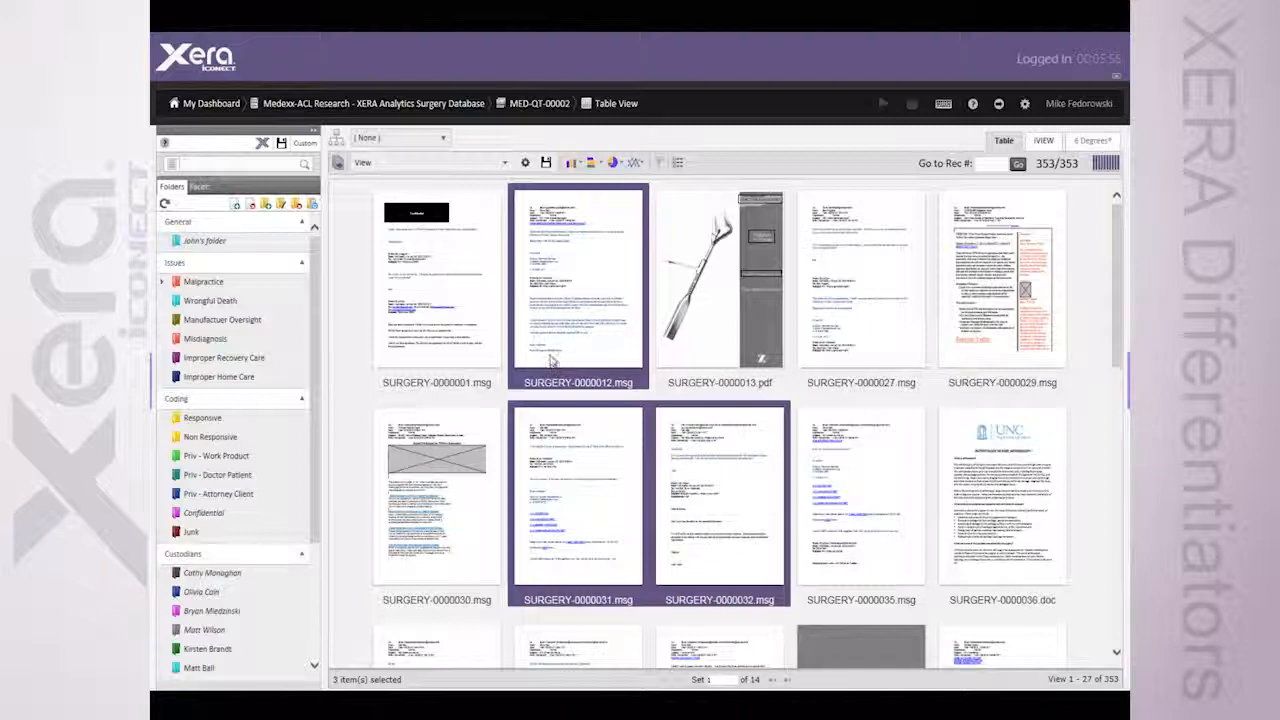
Try to file the three selected emails in a folder, and clear the selection
drag(487, 378, 261, 361)
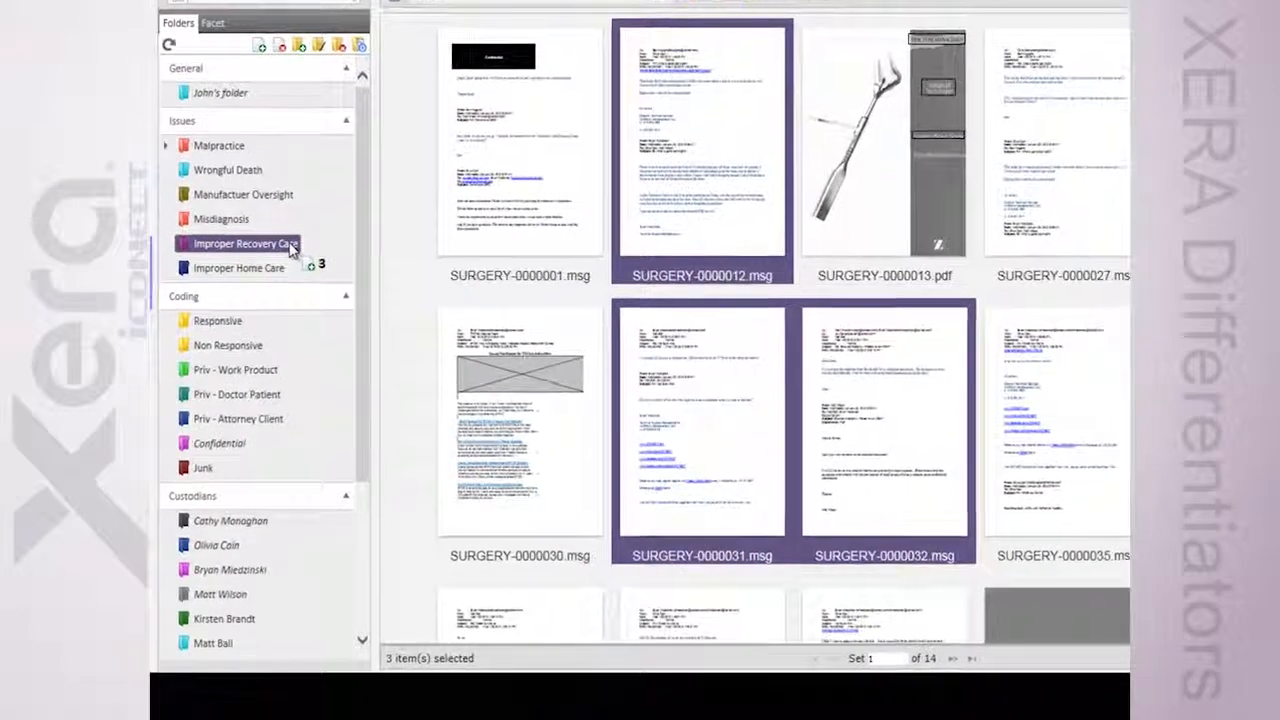
mouse_move(293, 248)
mouse_down()
mouse_move(262, 48)
mouse_move(286, 180)
mouse_move(309, 214)
mouse_move(293, 250)
mouse_up()
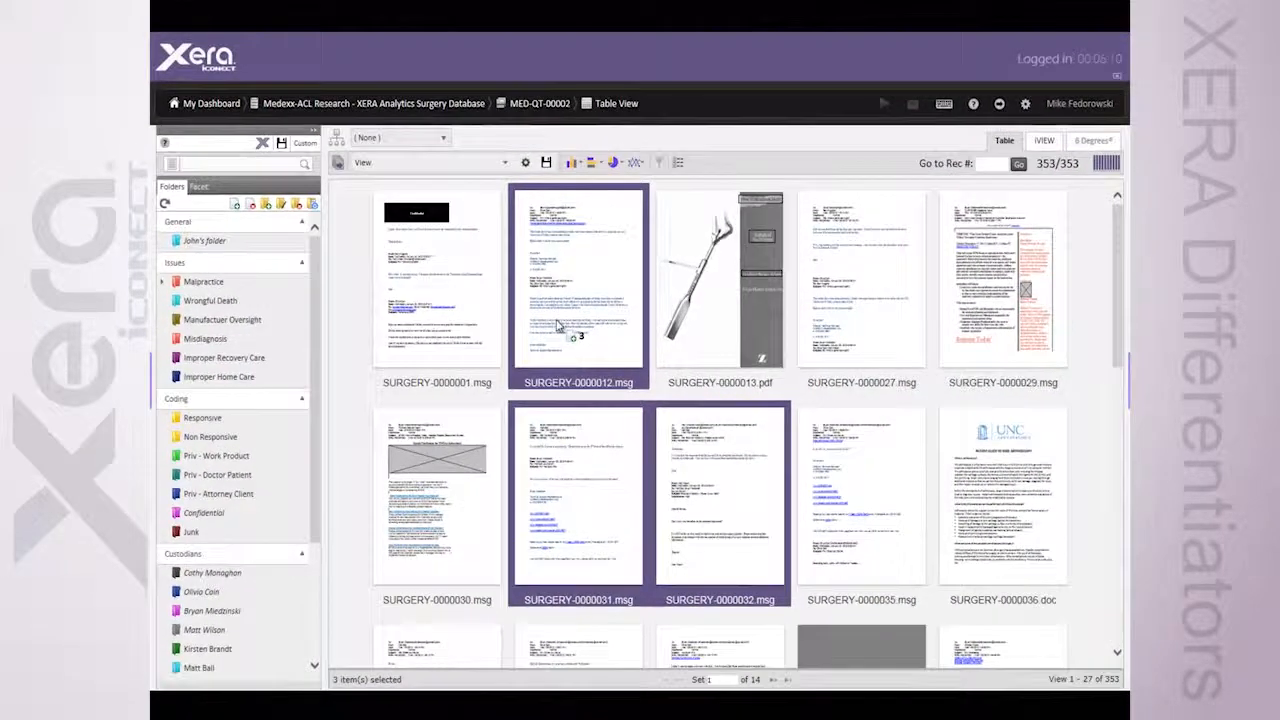
click(646, 235)
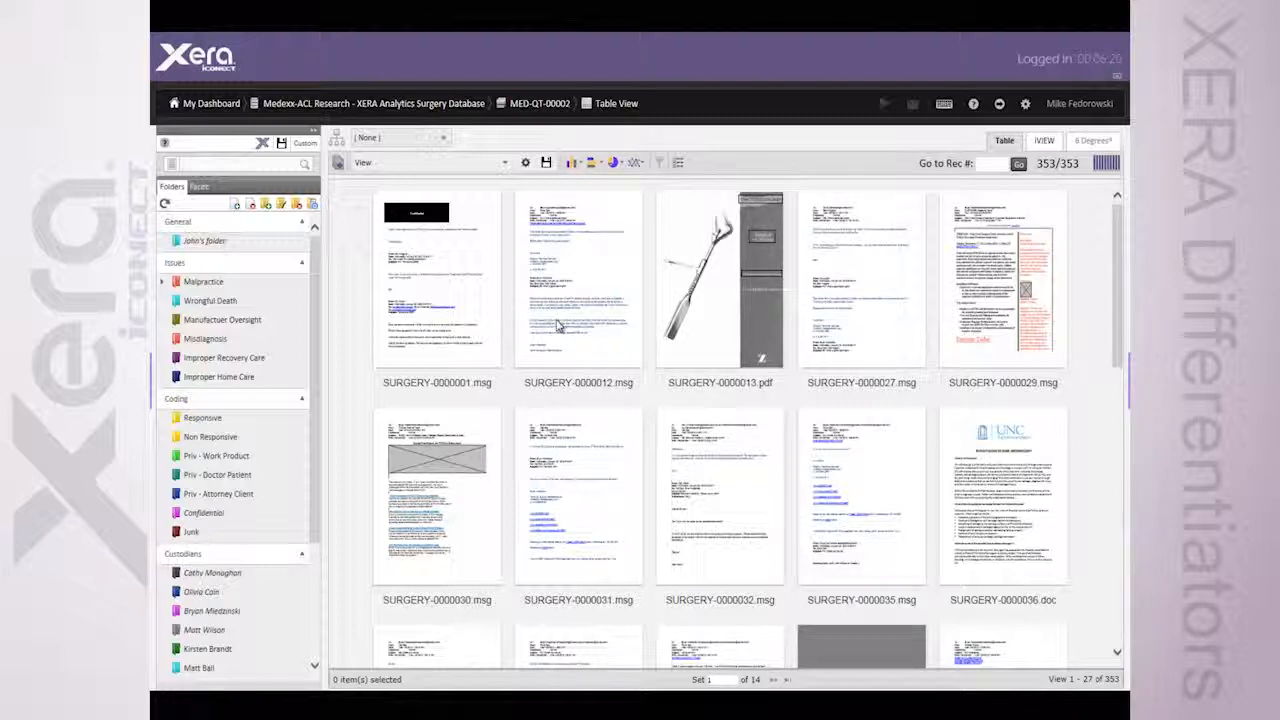
Switch the documents back to grid view and show the column filter row
click(678, 164)
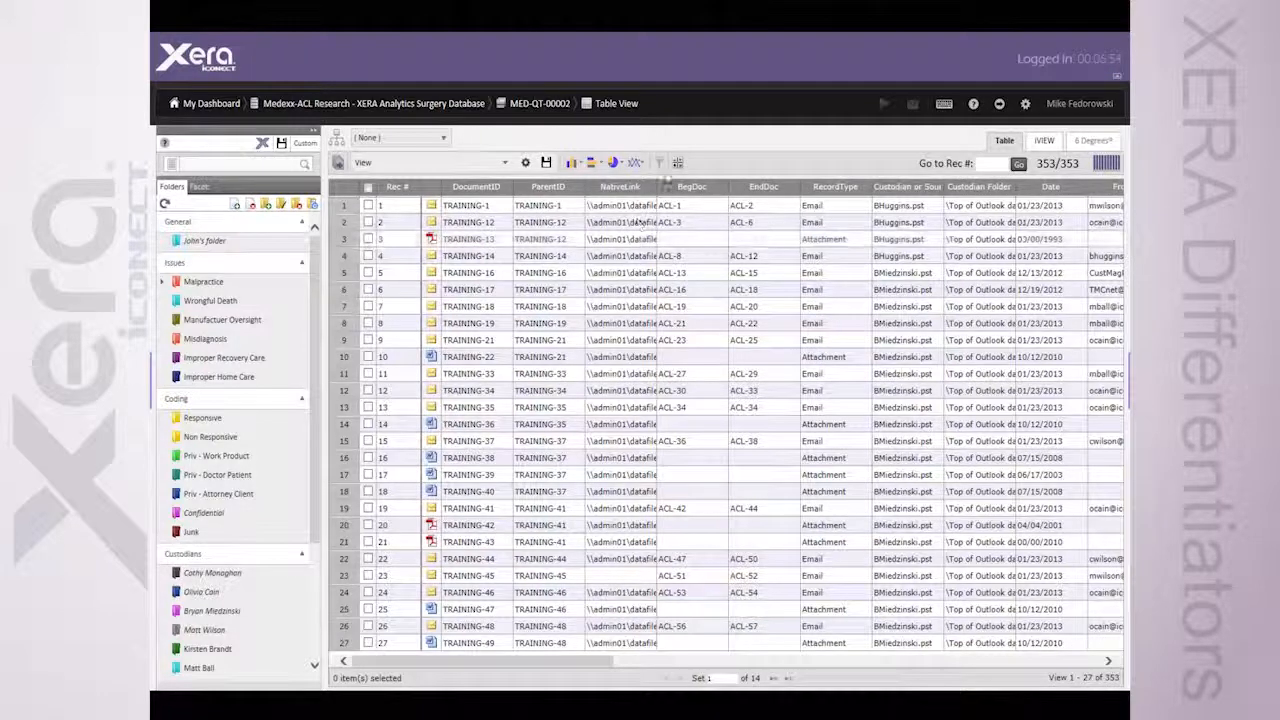
click(659, 163)
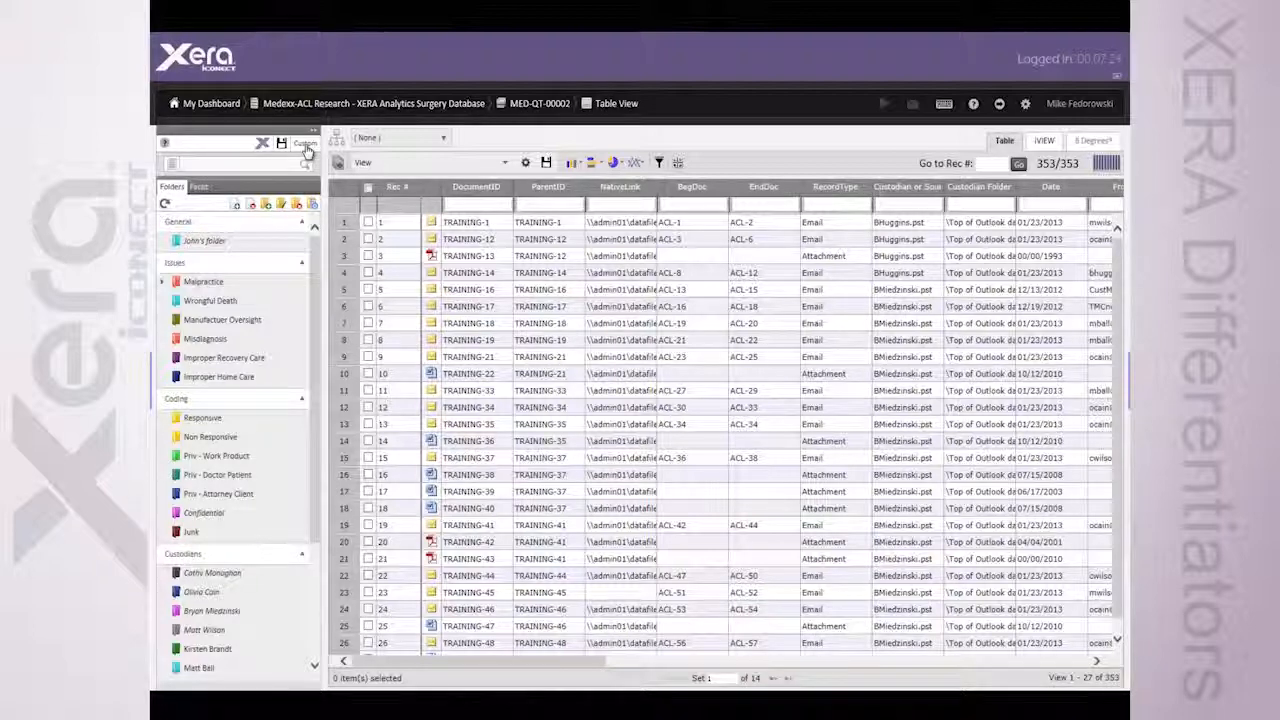
Show the document facets, and expand and collapse the Date facet
click(203, 188)
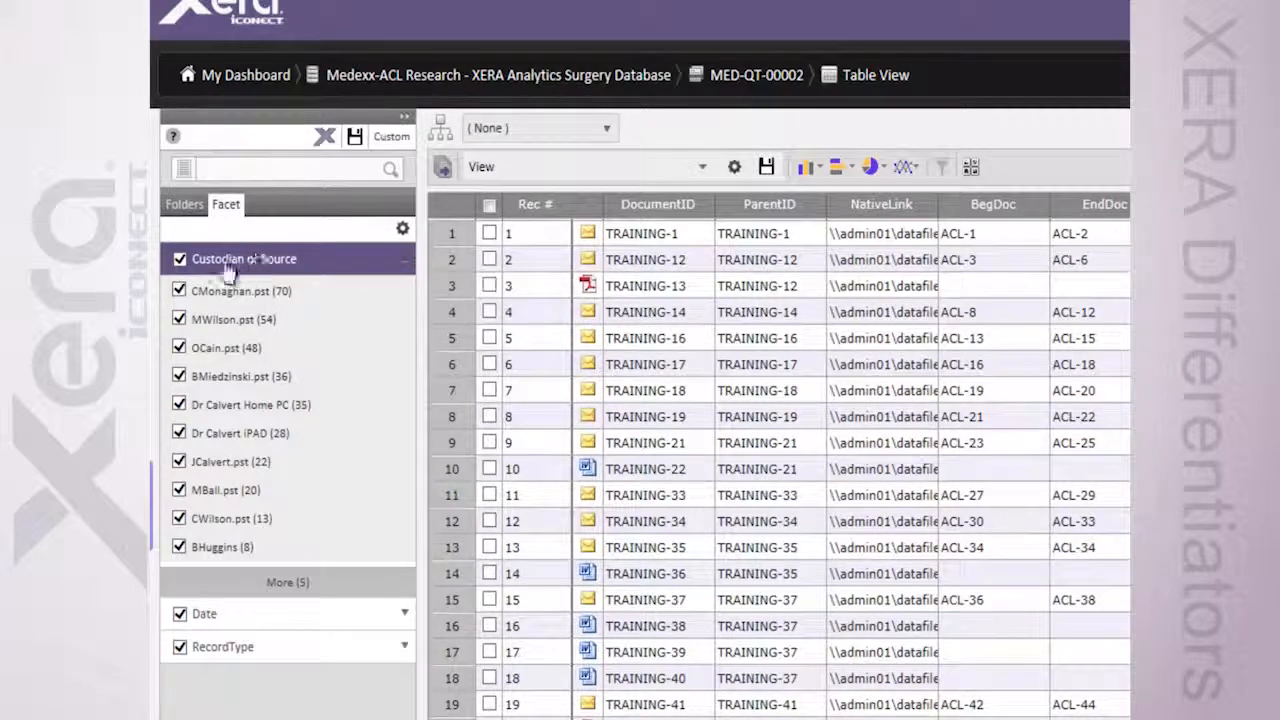
click(232, 614)
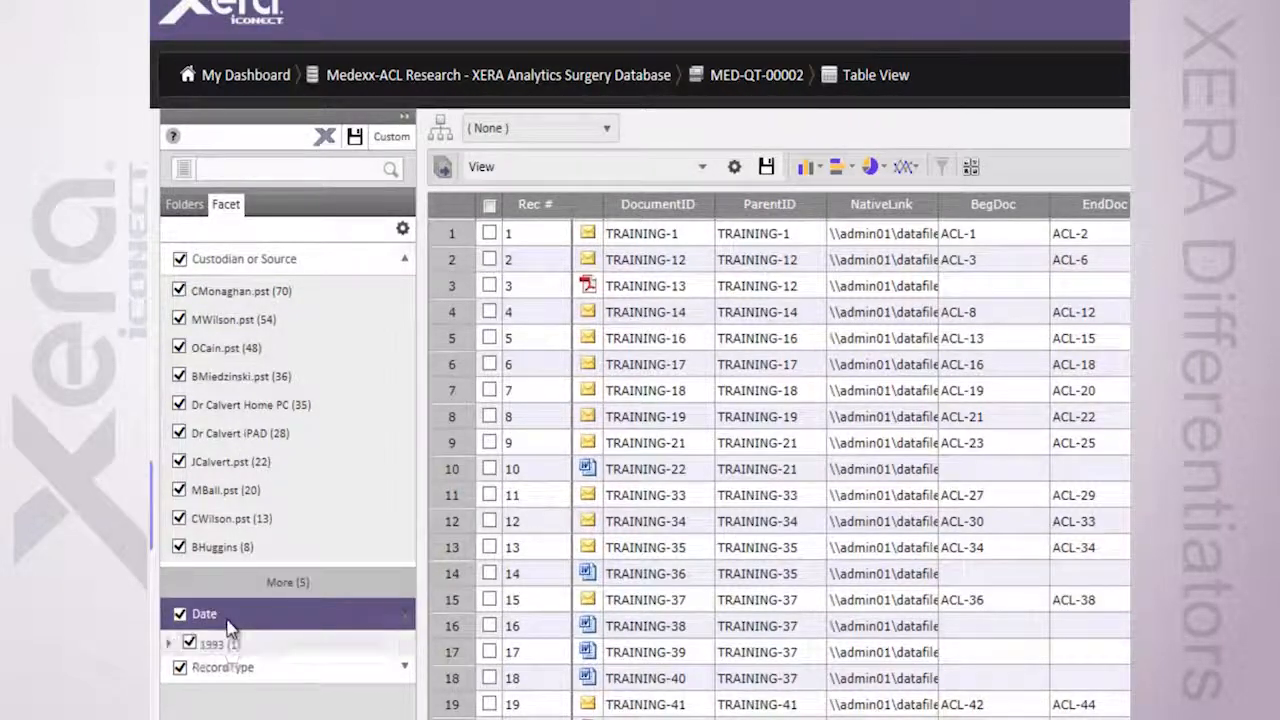
click(228, 626)
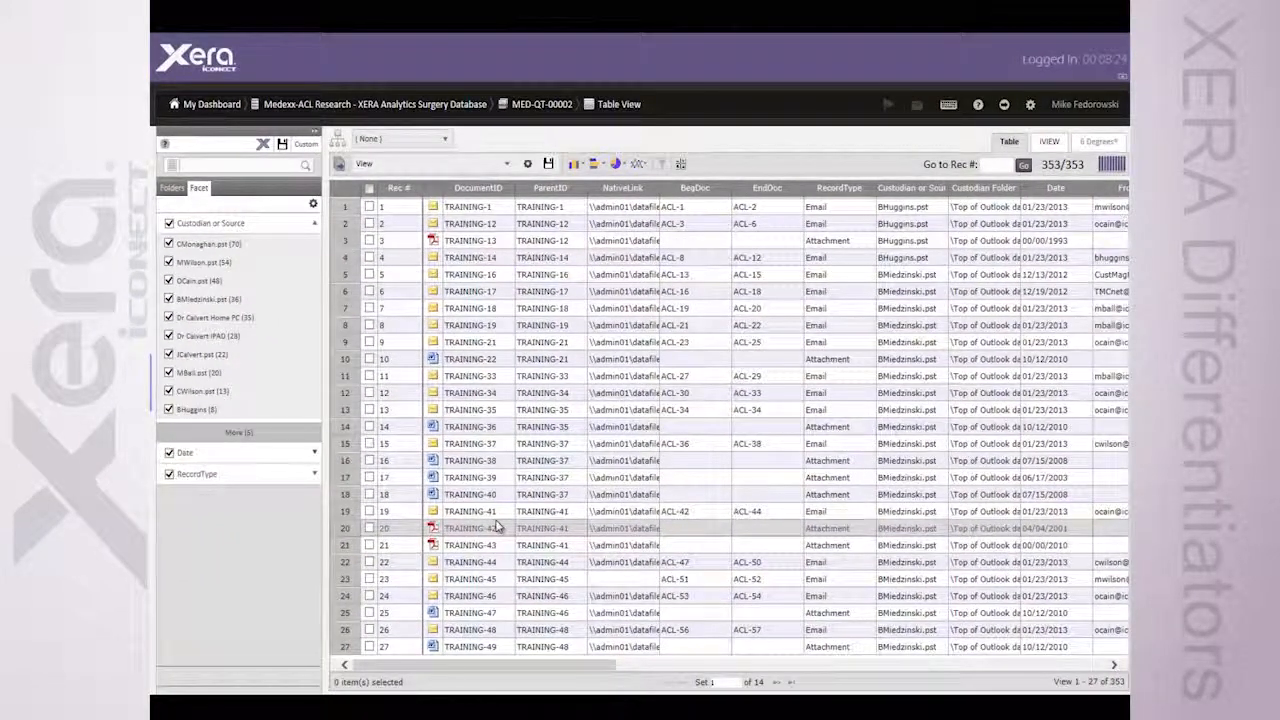
Create an iVIEW column graph from field or folder data, plotting RecordType by Custodian or Source
click(572, 166)
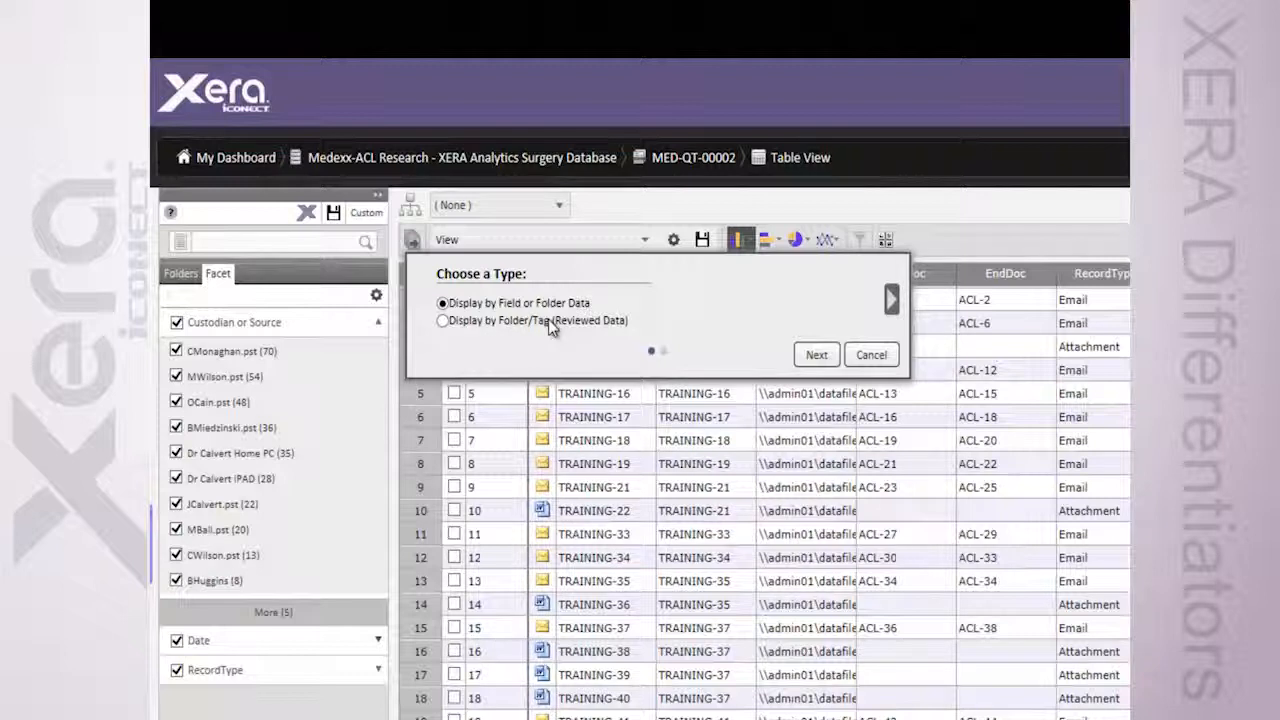
click(891, 299)
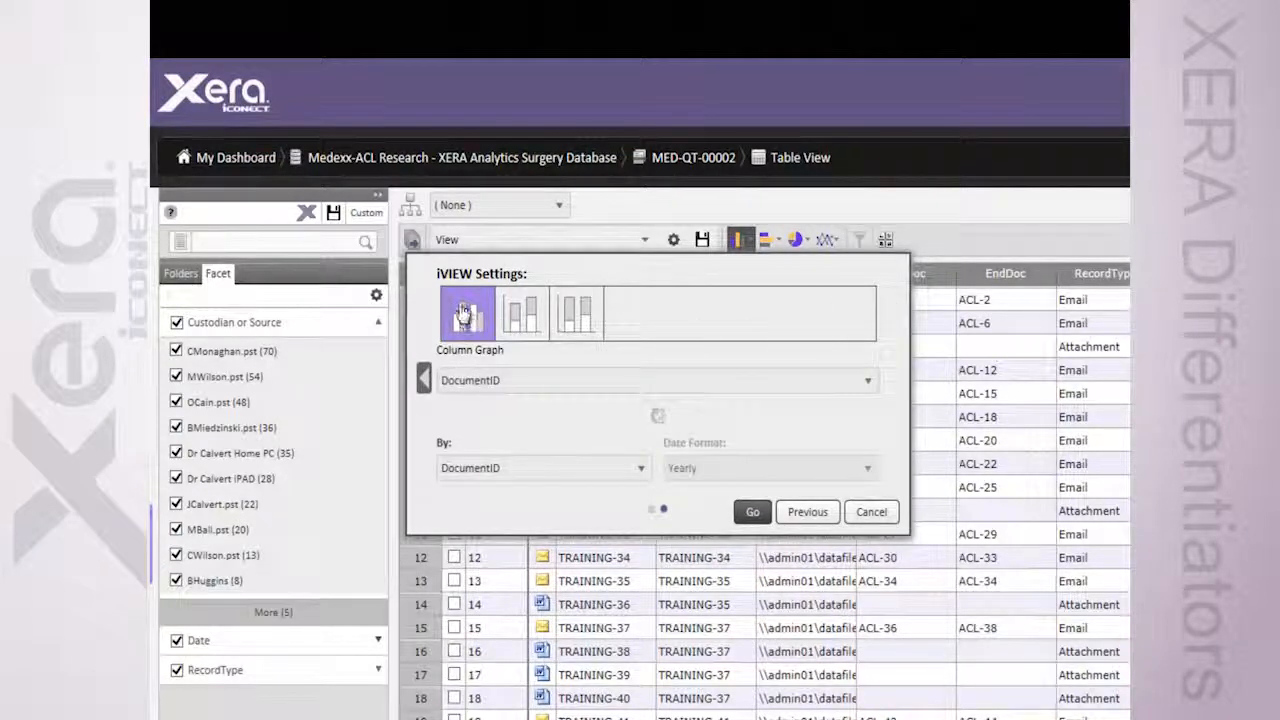
click(500, 382)
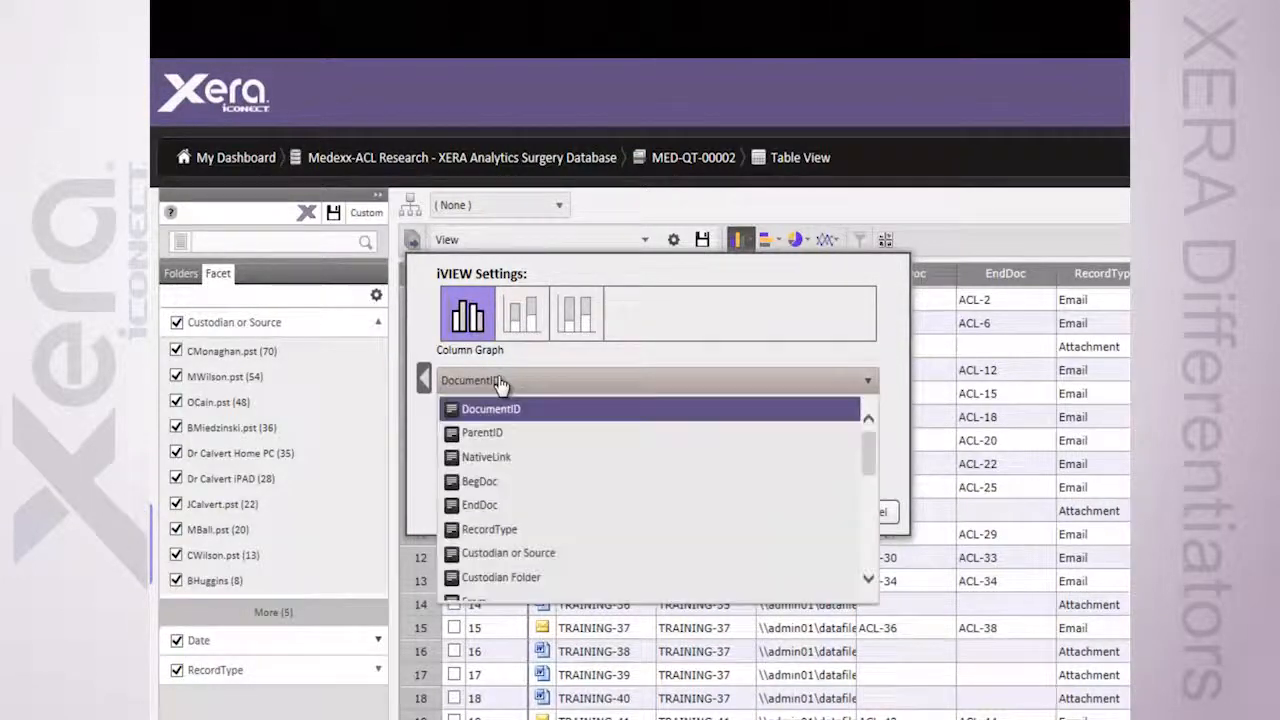
click(488, 529)
click(491, 468)
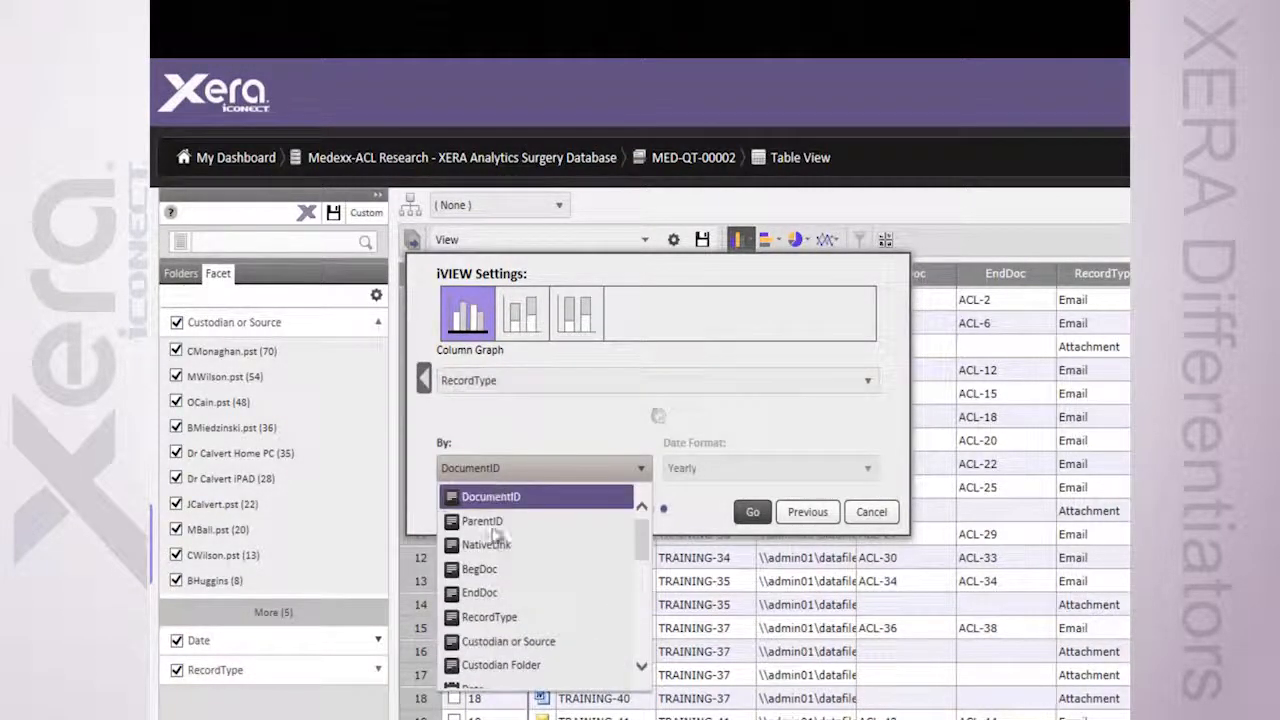
click(510, 641)
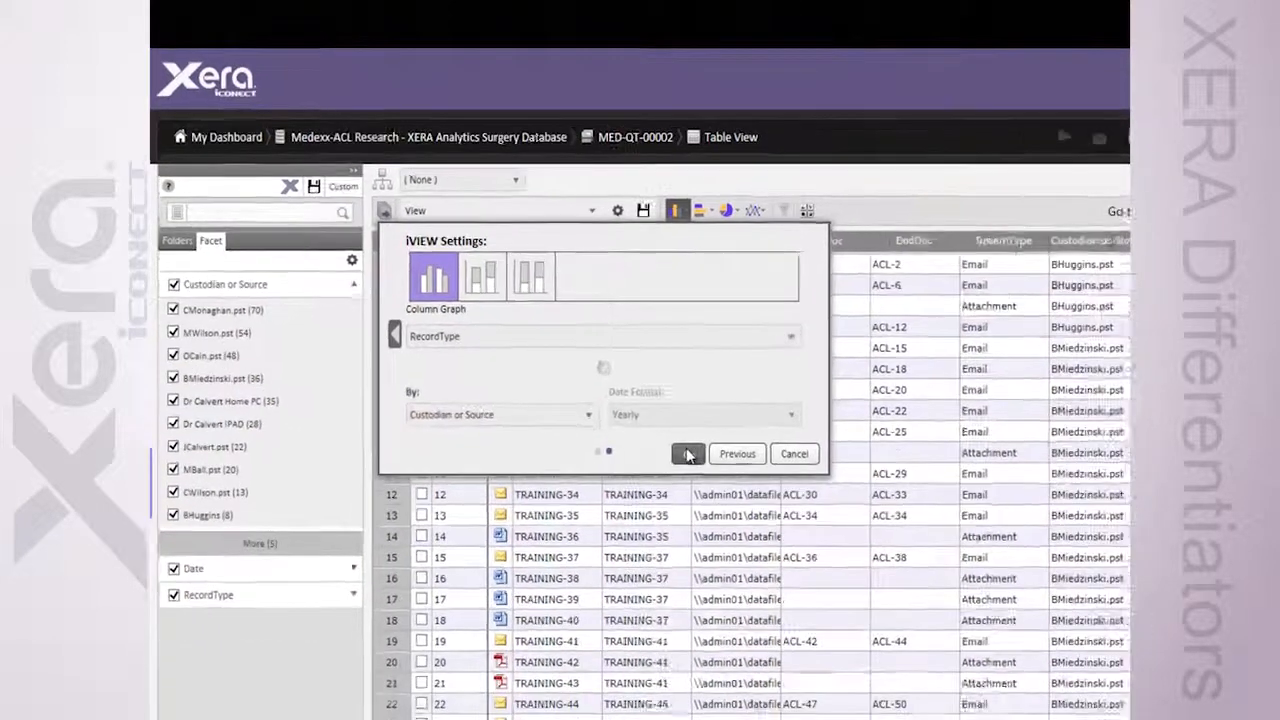
click(752, 512)
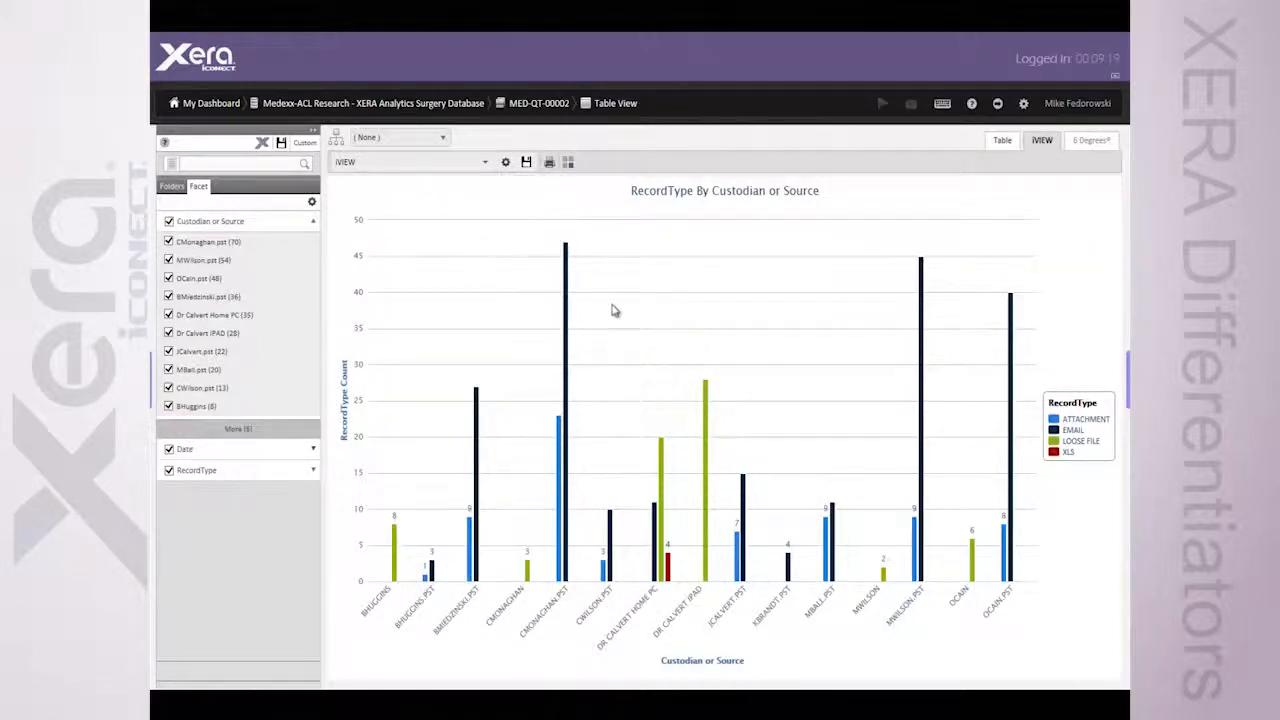
Zoom in on the middle custodians in the chart and add filters for the EMAIL and XLS bars of the home PC source
drag(612, 311, 783, 308)
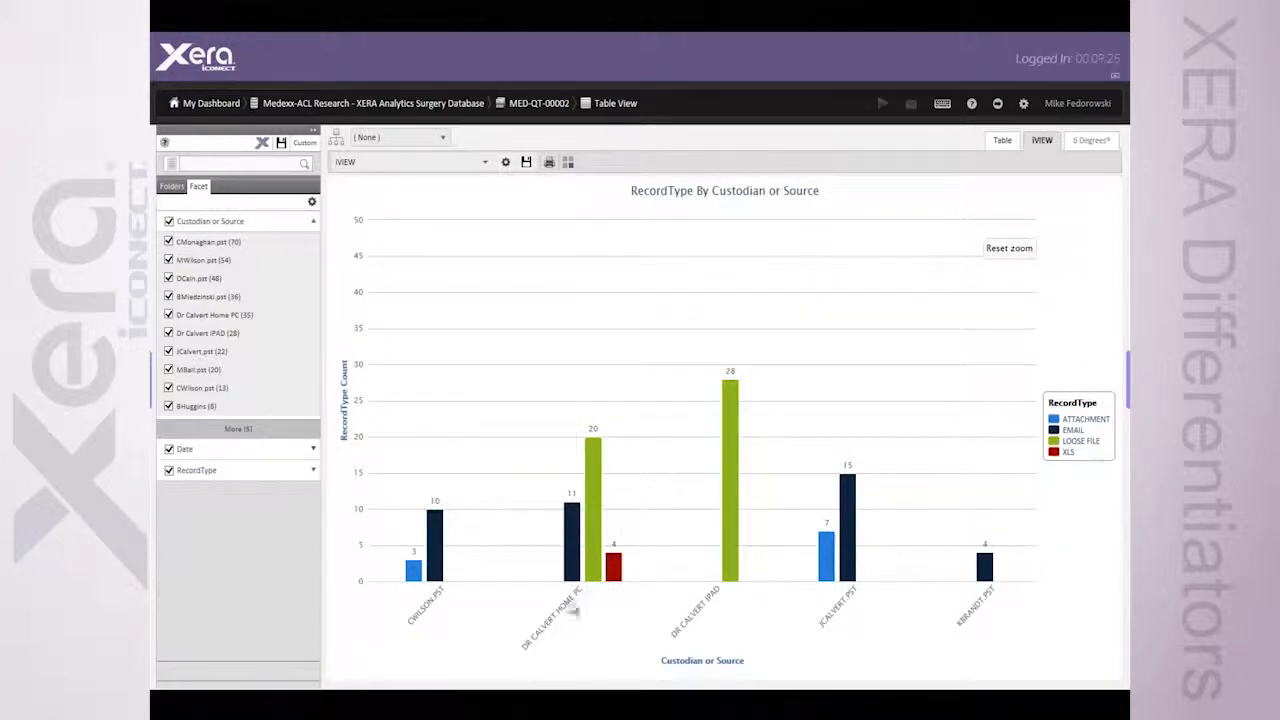
mouse_move(617, 571)
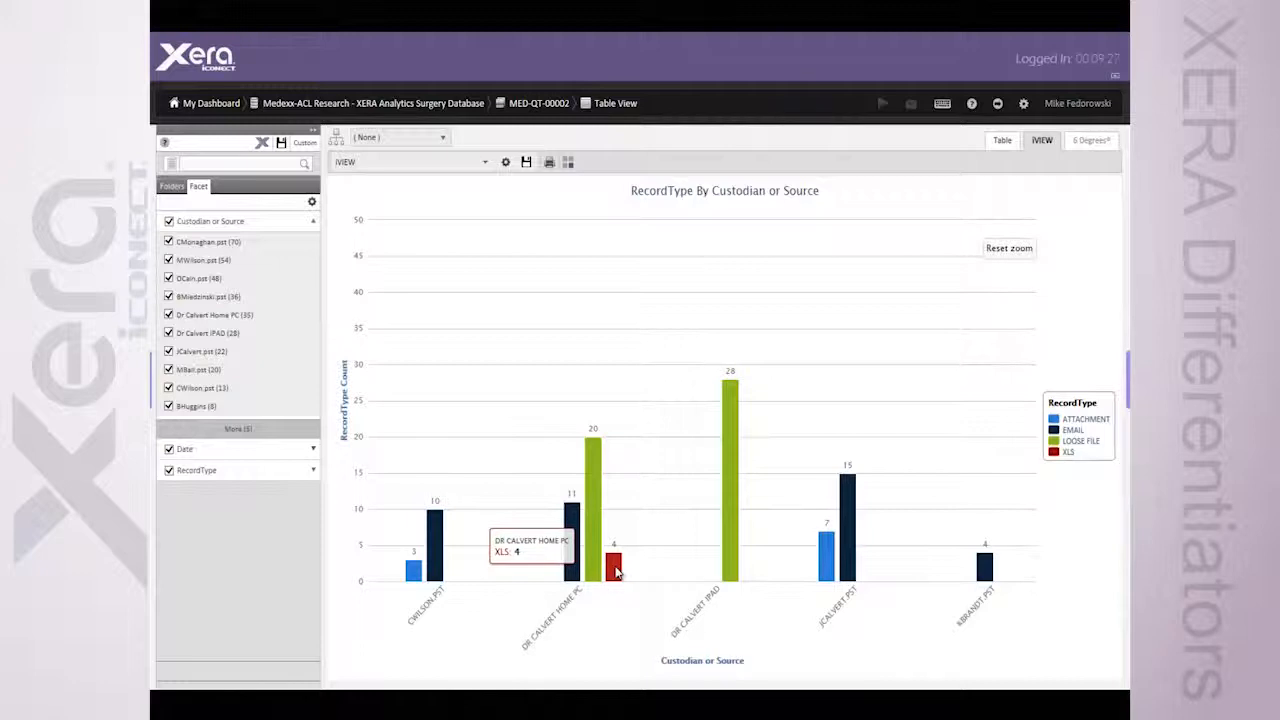
mouse_move(575, 563)
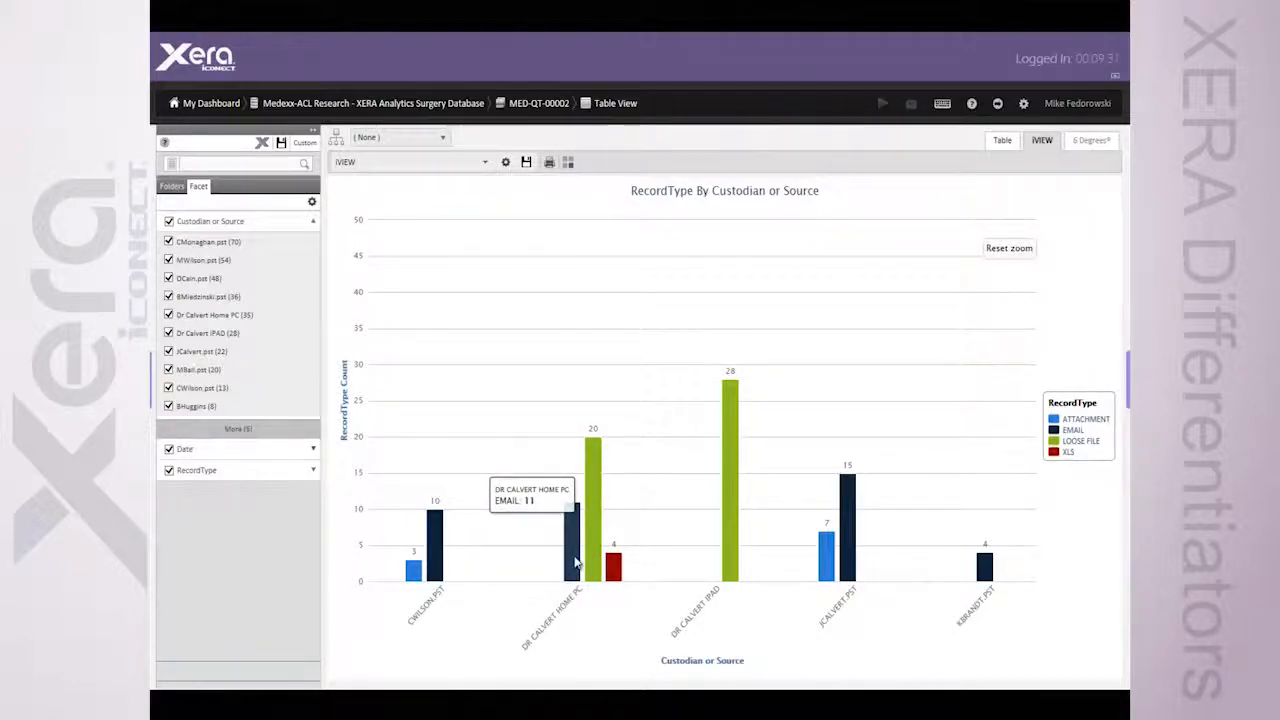
click(575, 563)
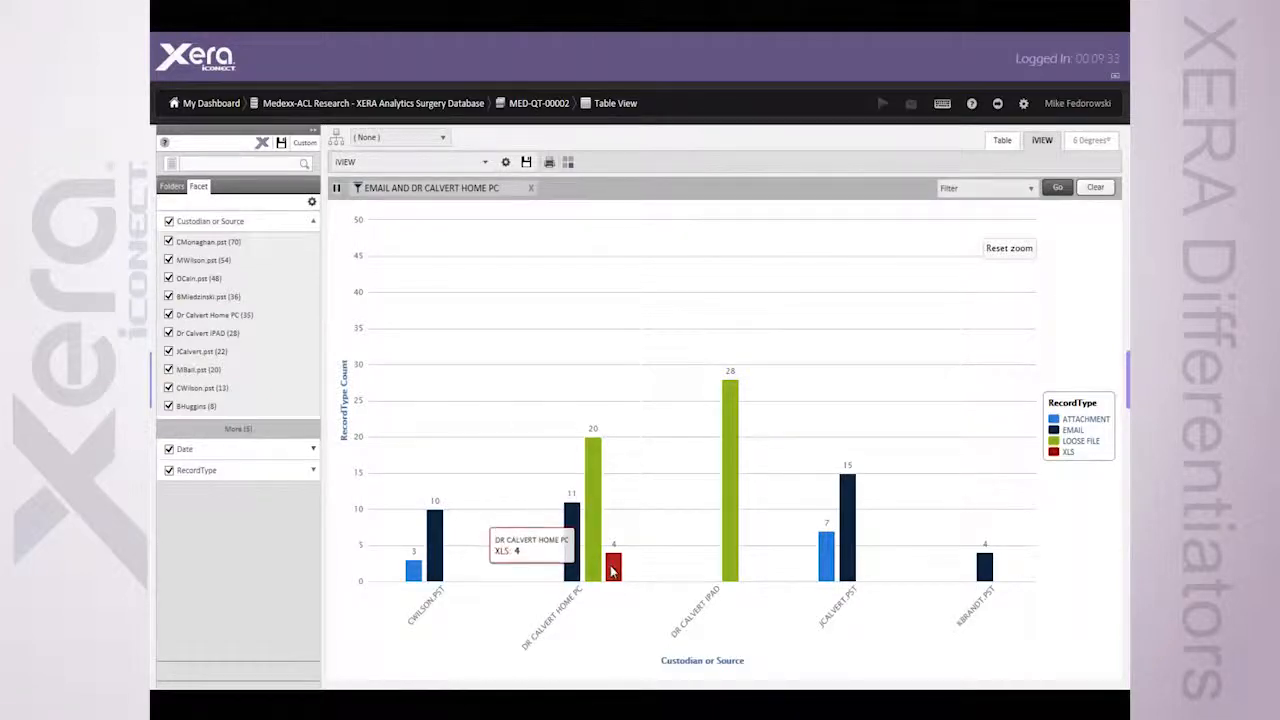
click(612, 562)
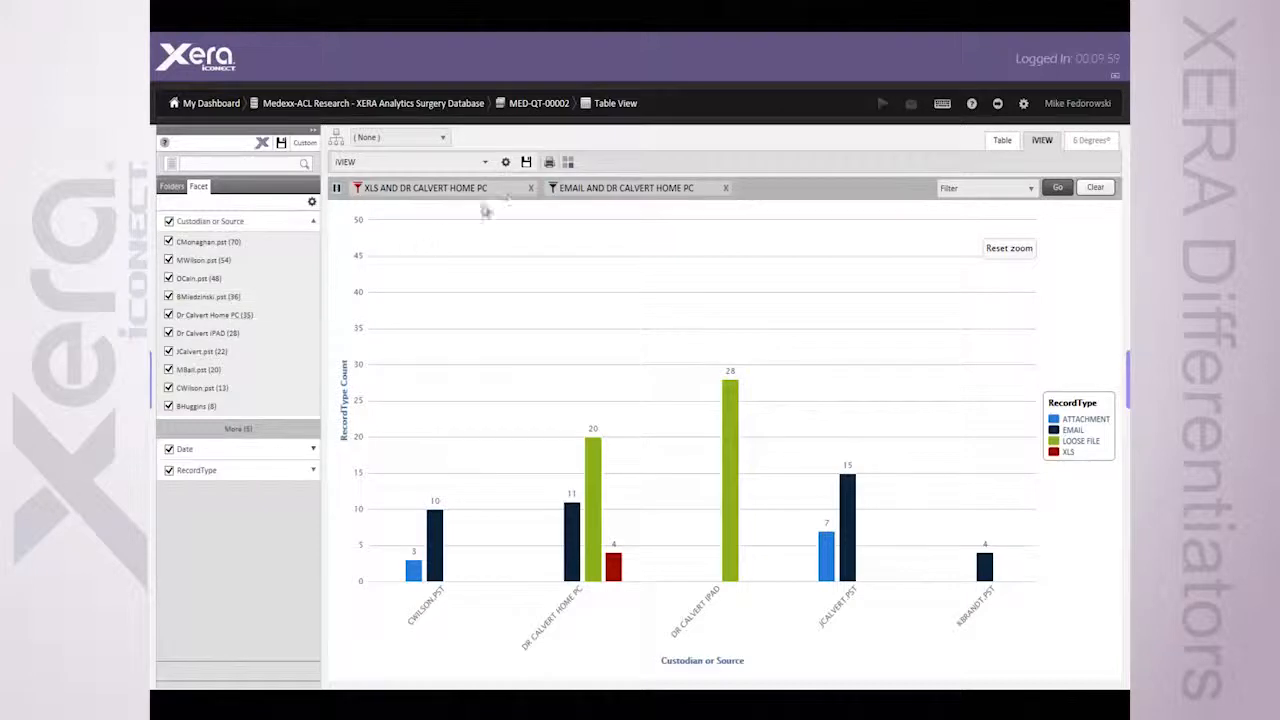
Remove both home PC filters and reset the chart zoom
click(530, 189)
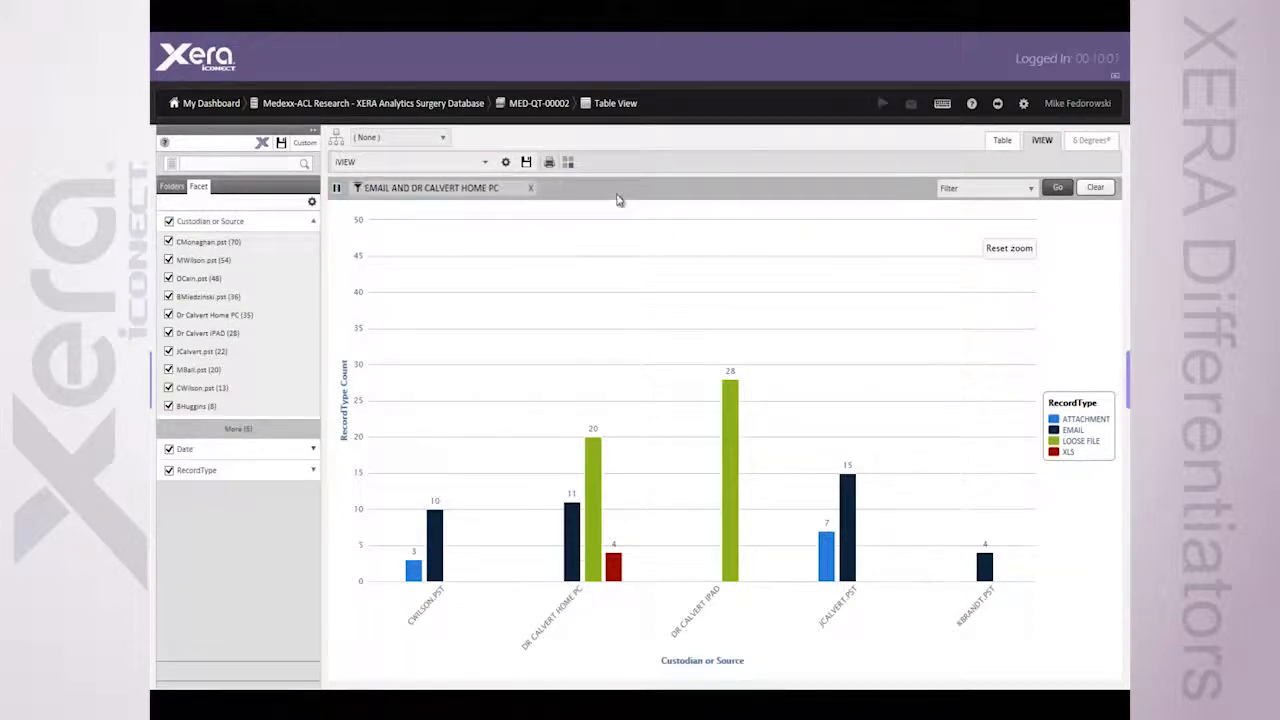
click(532, 191)
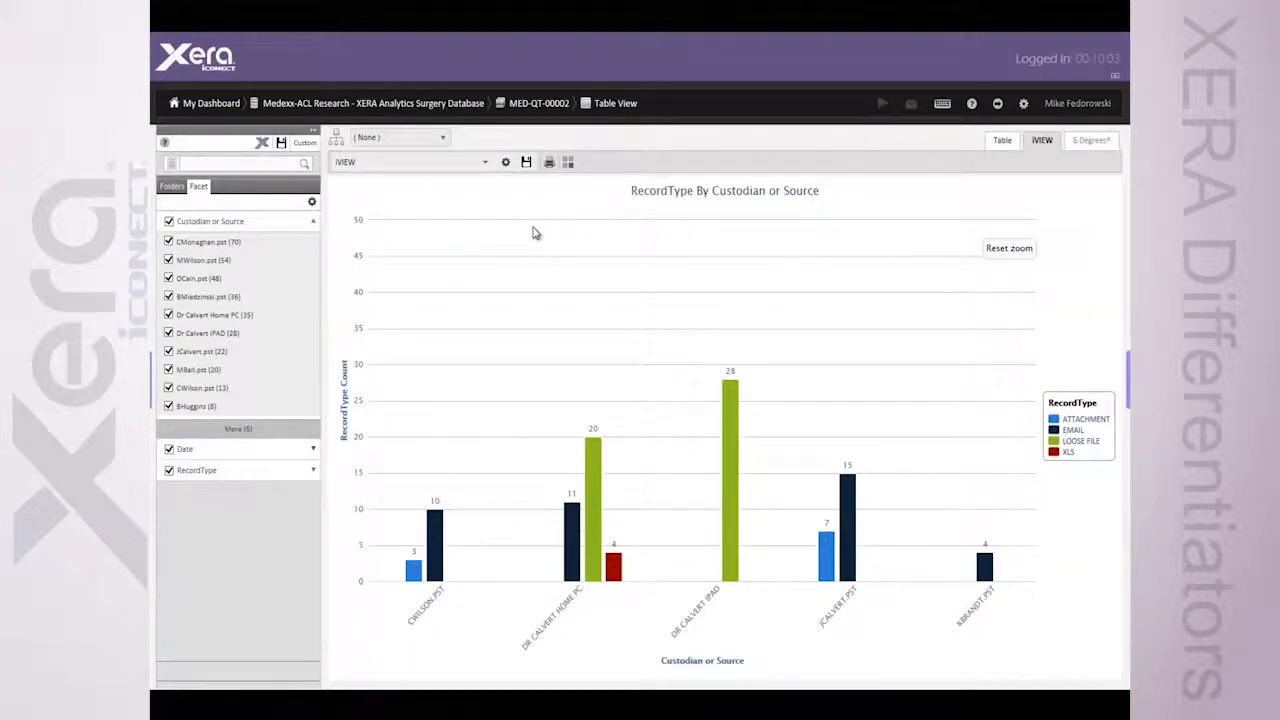
click(1009, 249)
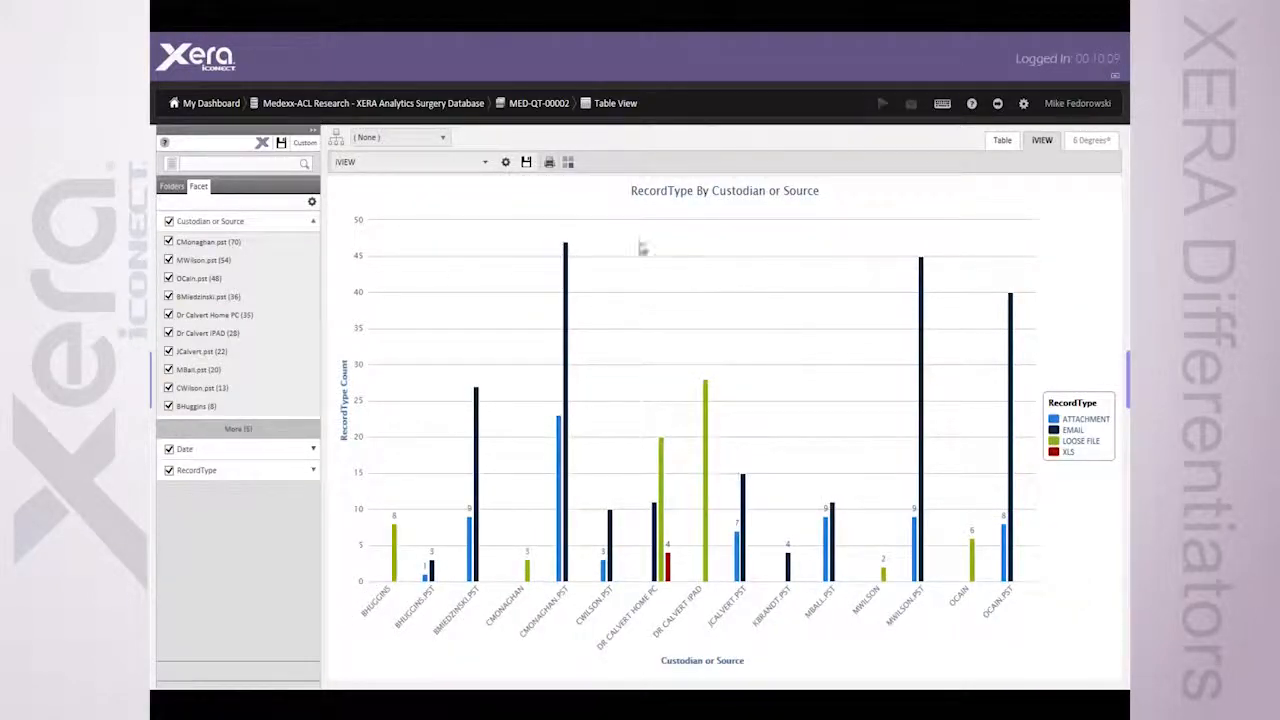
Change the RecordType by Custodian or Source chart to a percentage stacked column graph and inspect the home PC's XLS segment
click(505, 162)
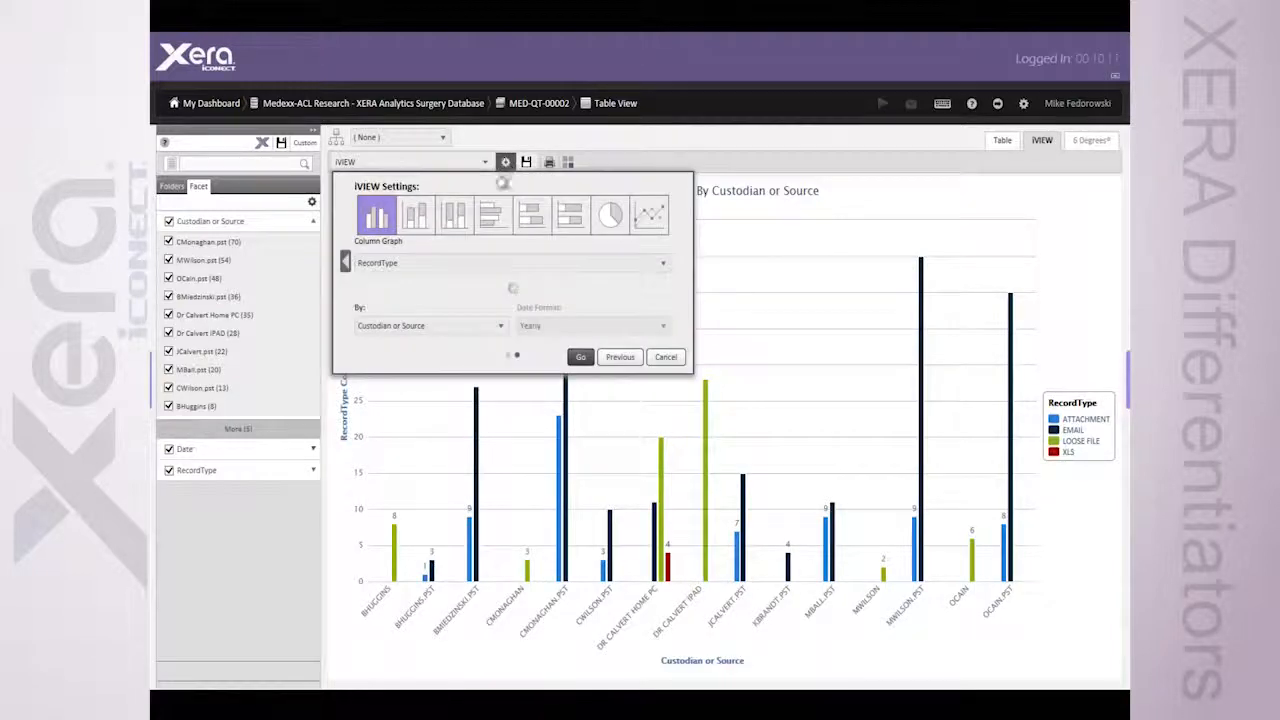
click(456, 218)
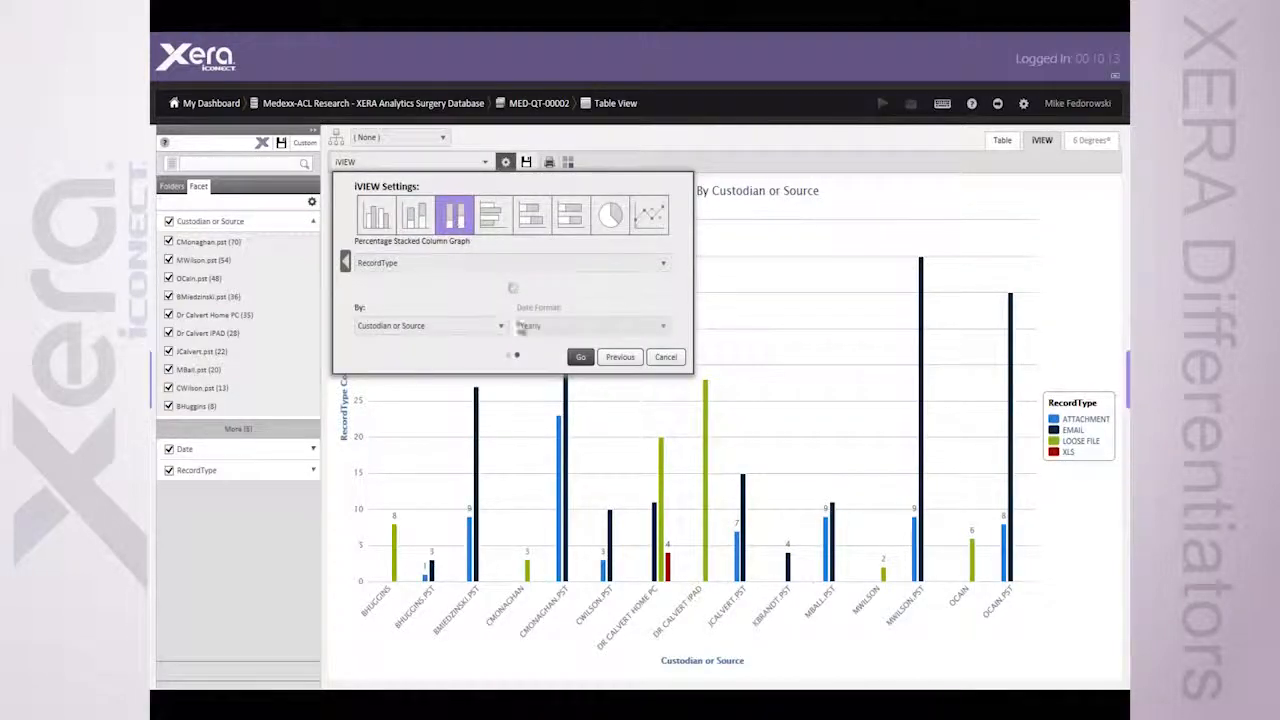
click(580, 357)
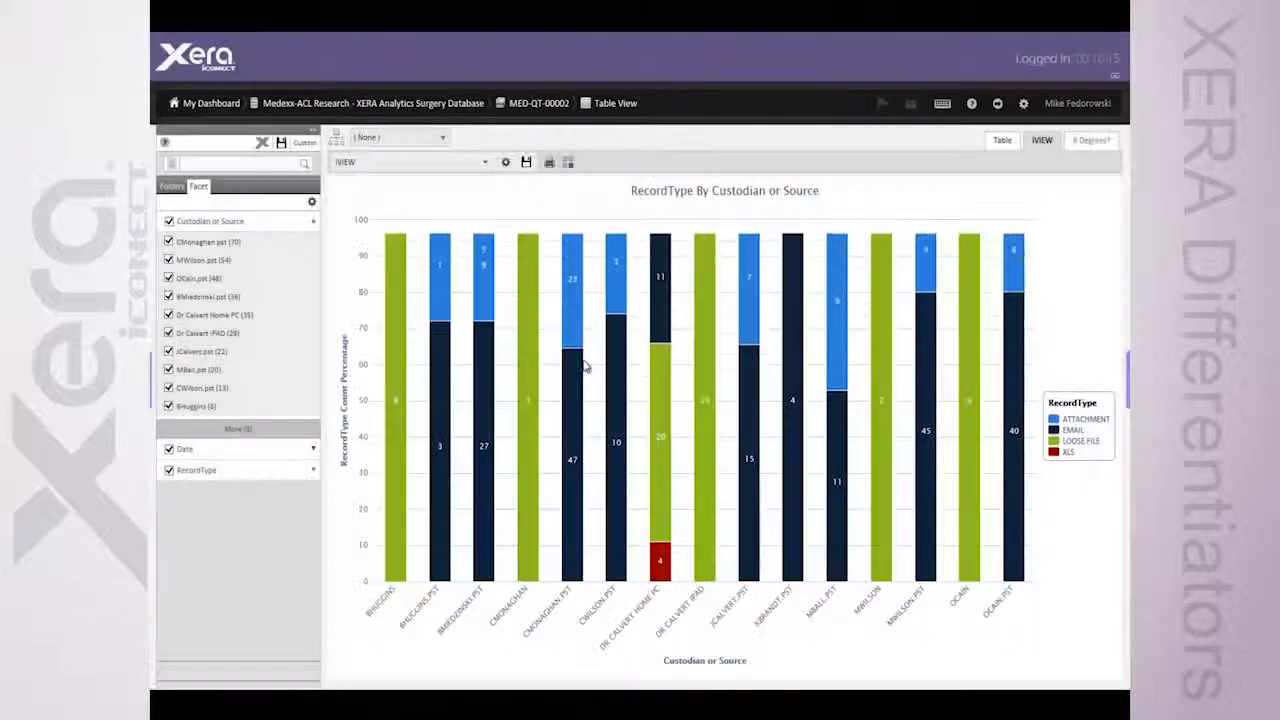
mouse_move(661, 566)
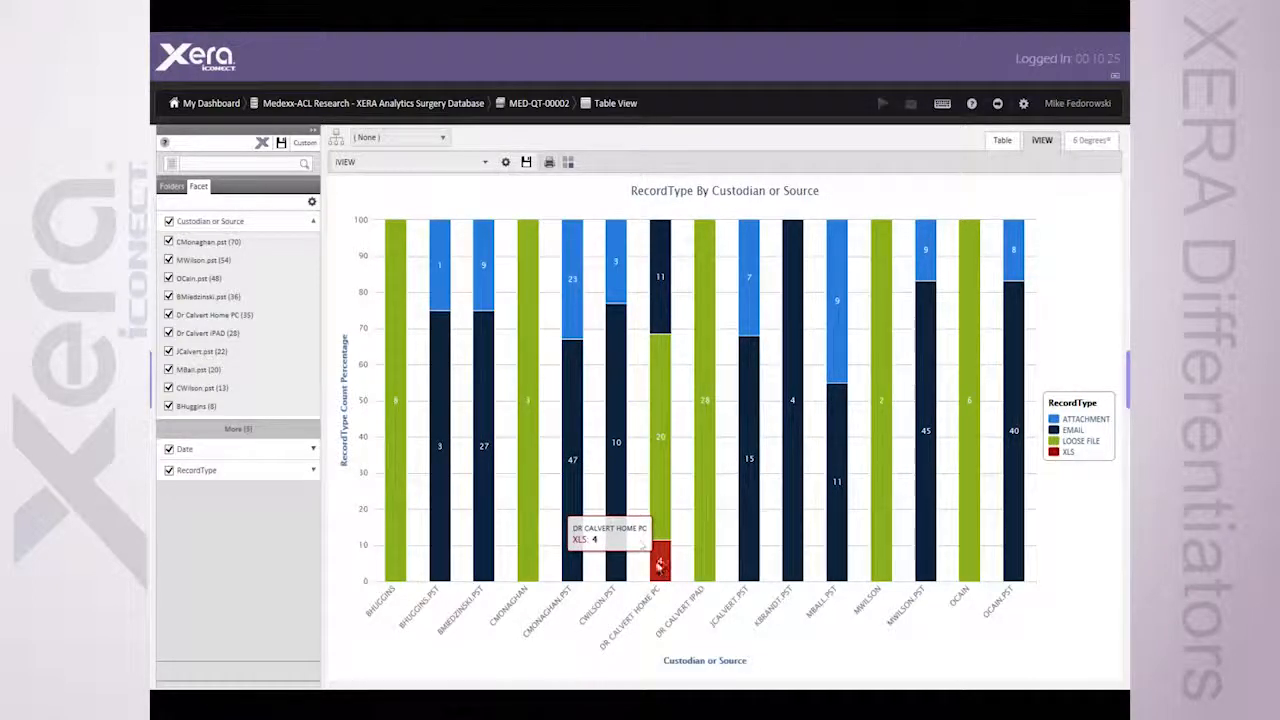
Change the iVIEW chart to a line graph of RecordType by date
click(506, 162)
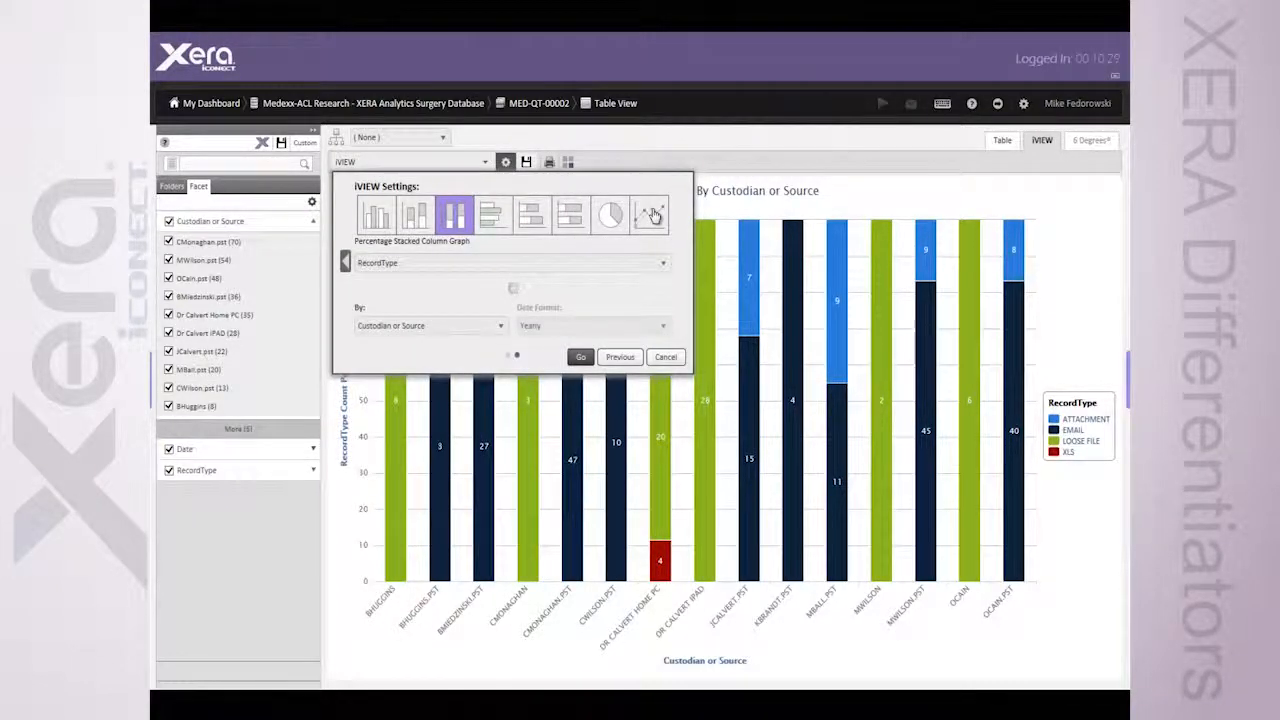
click(652, 215)
click(584, 358)
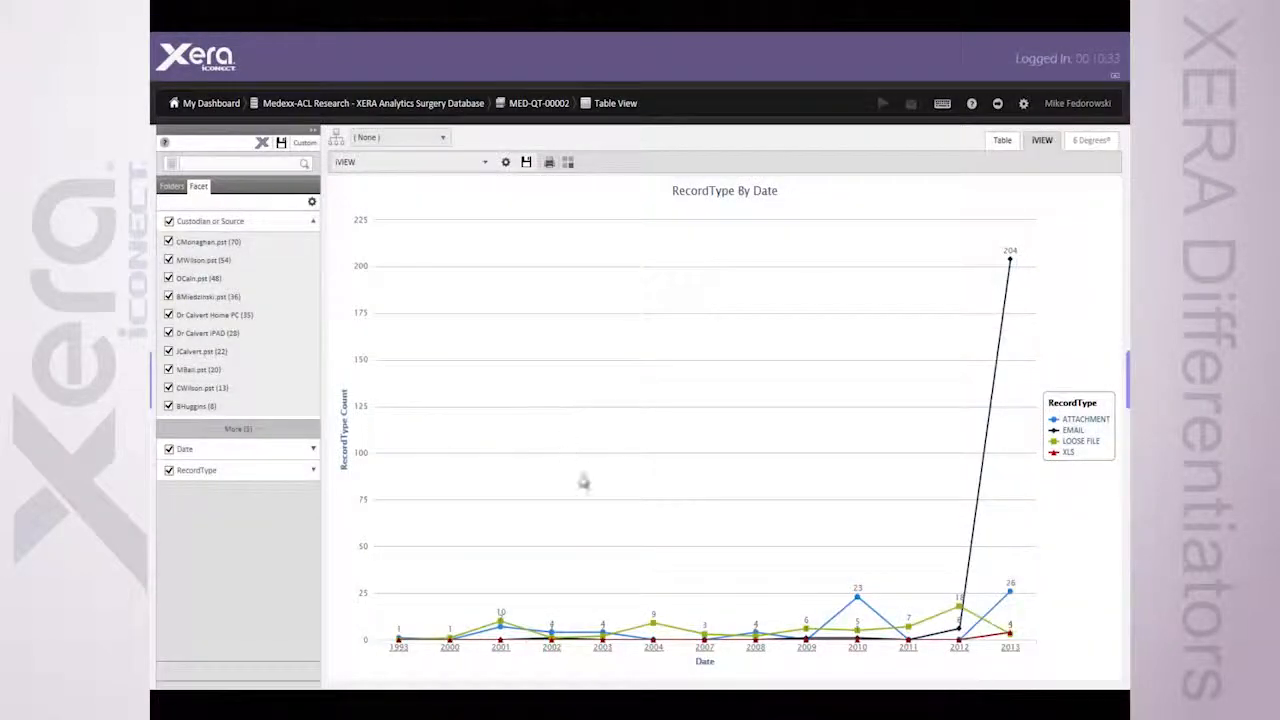
Drill down the line graph through 2013 to January 2013 and add a filter for emails dated 2013-01-23
drag(887, 234, 1046, 235)
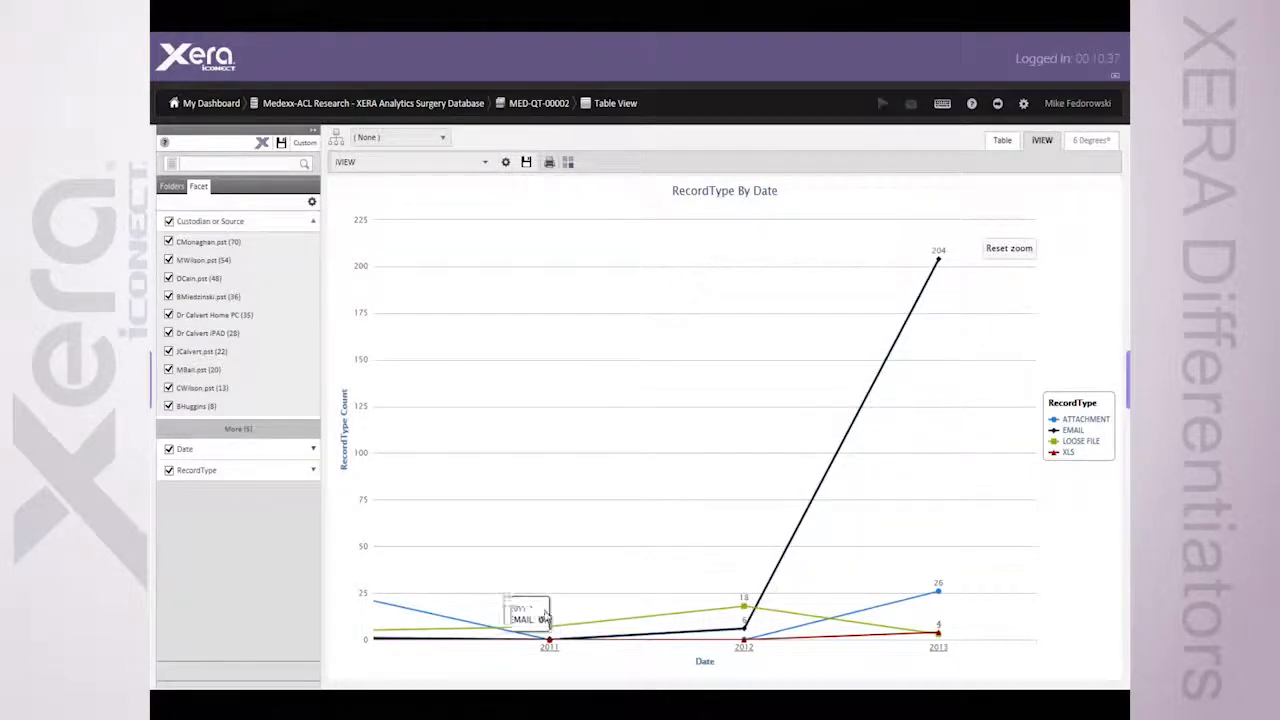
click(940, 648)
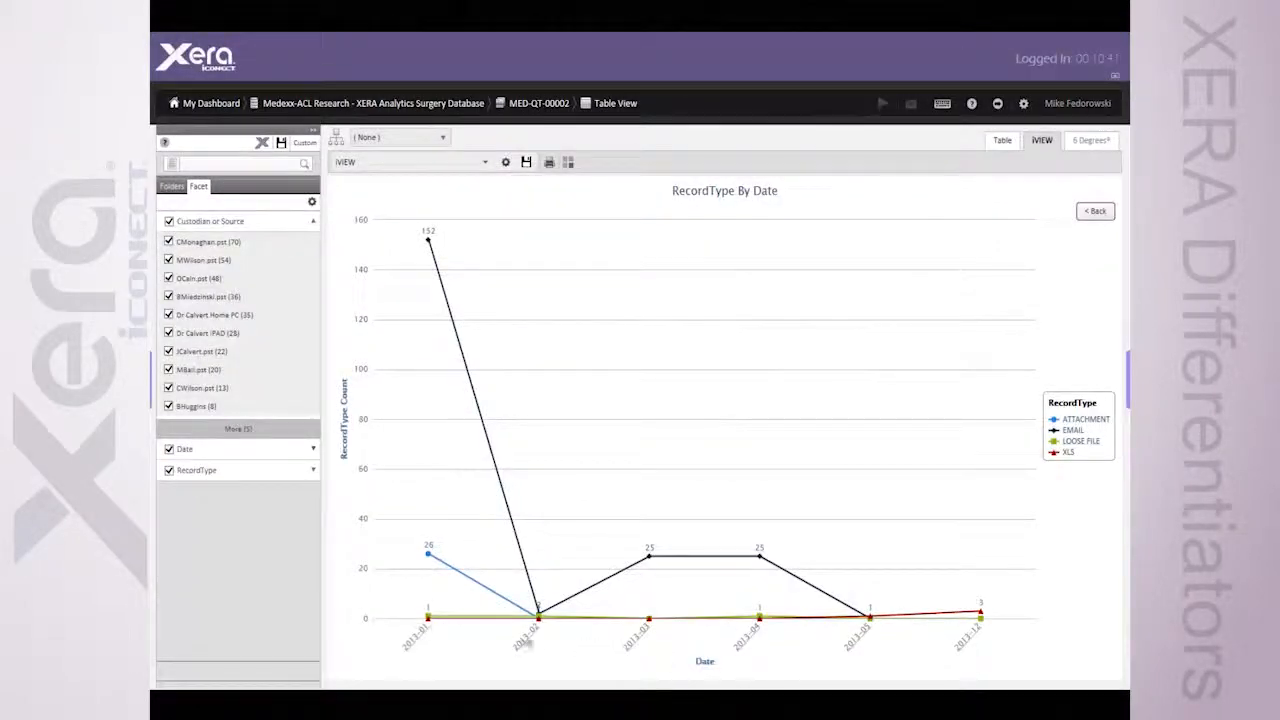
click(422, 636)
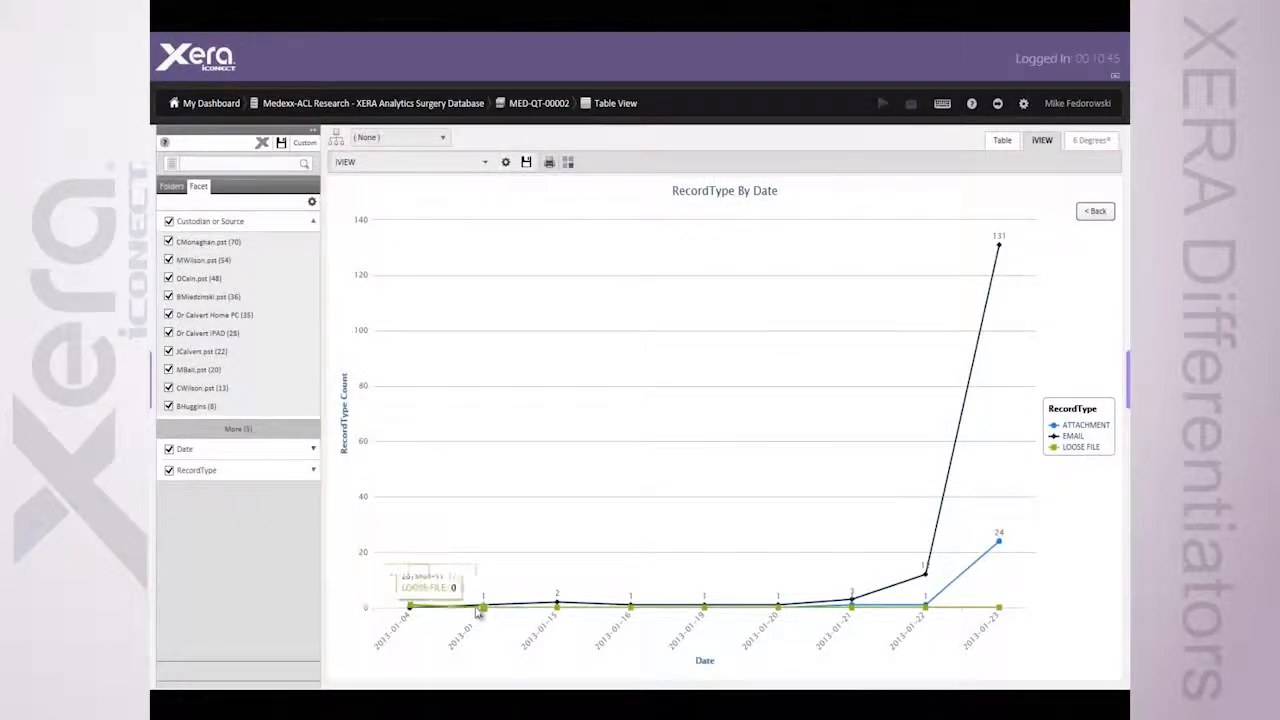
click(1000, 248)
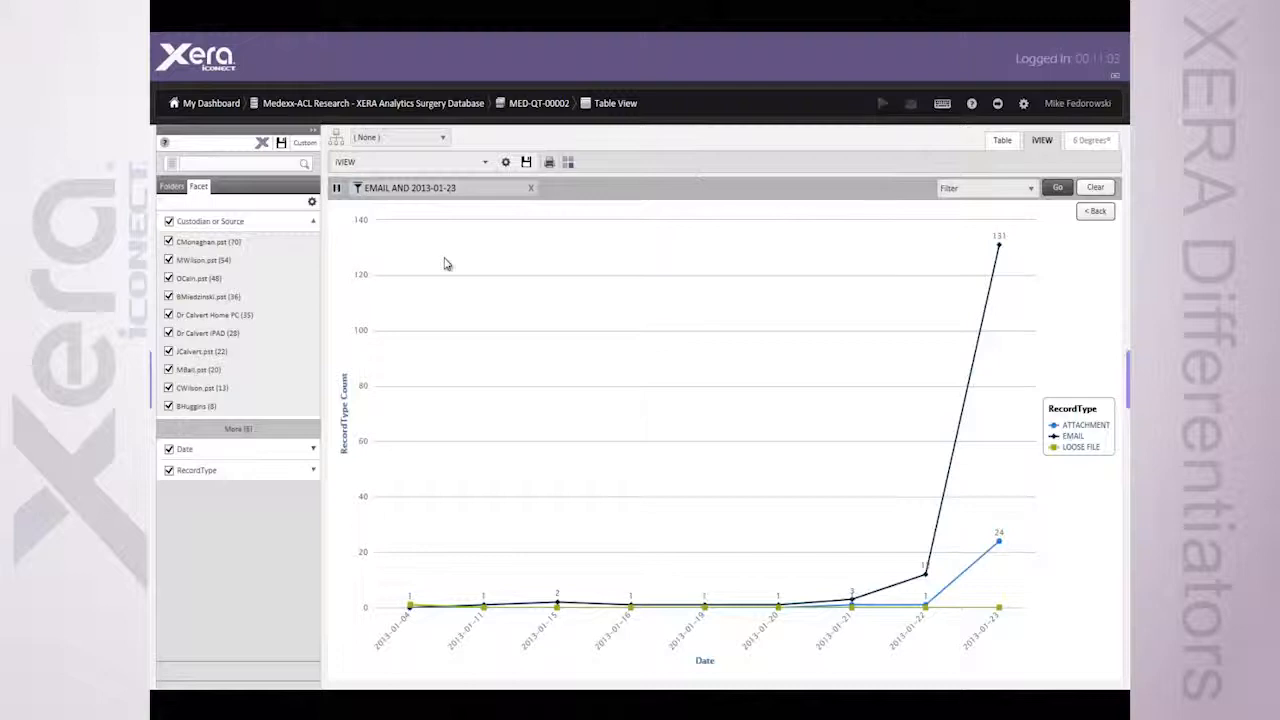
Remove the 2013-01-23 email filter and return the line graph to its yearly level
click(530, 188)
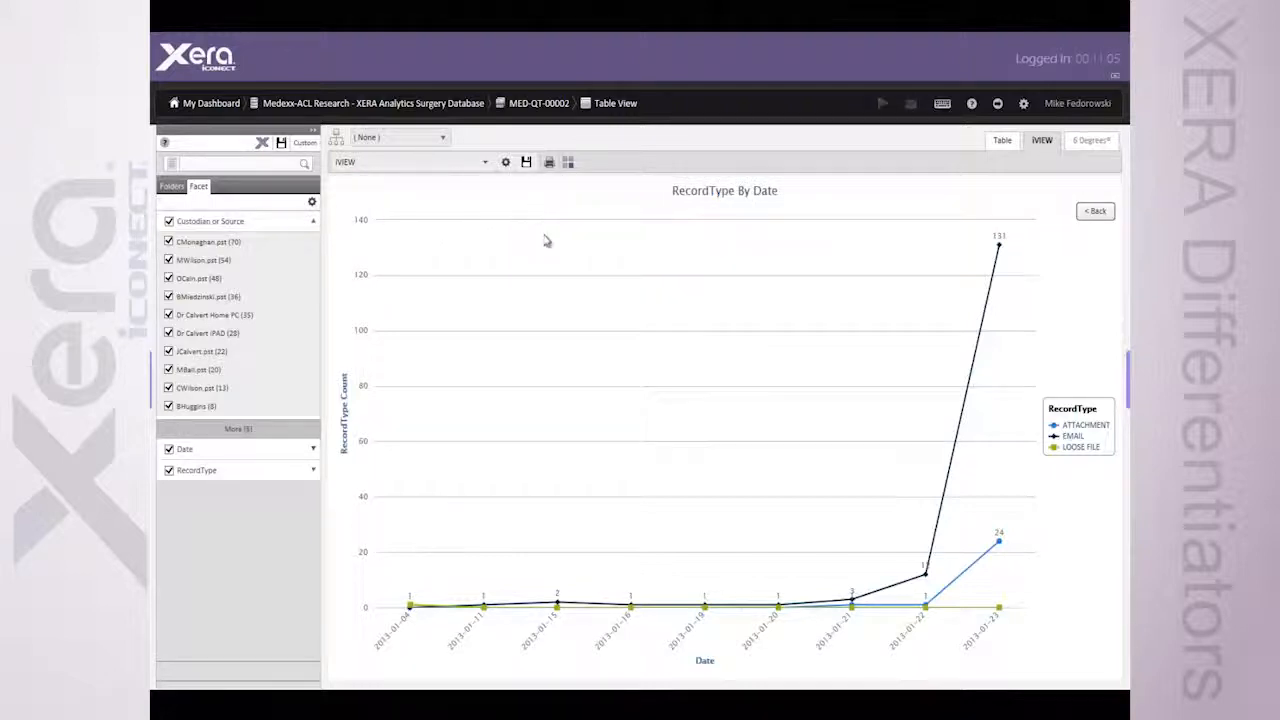
click(1094, 212)
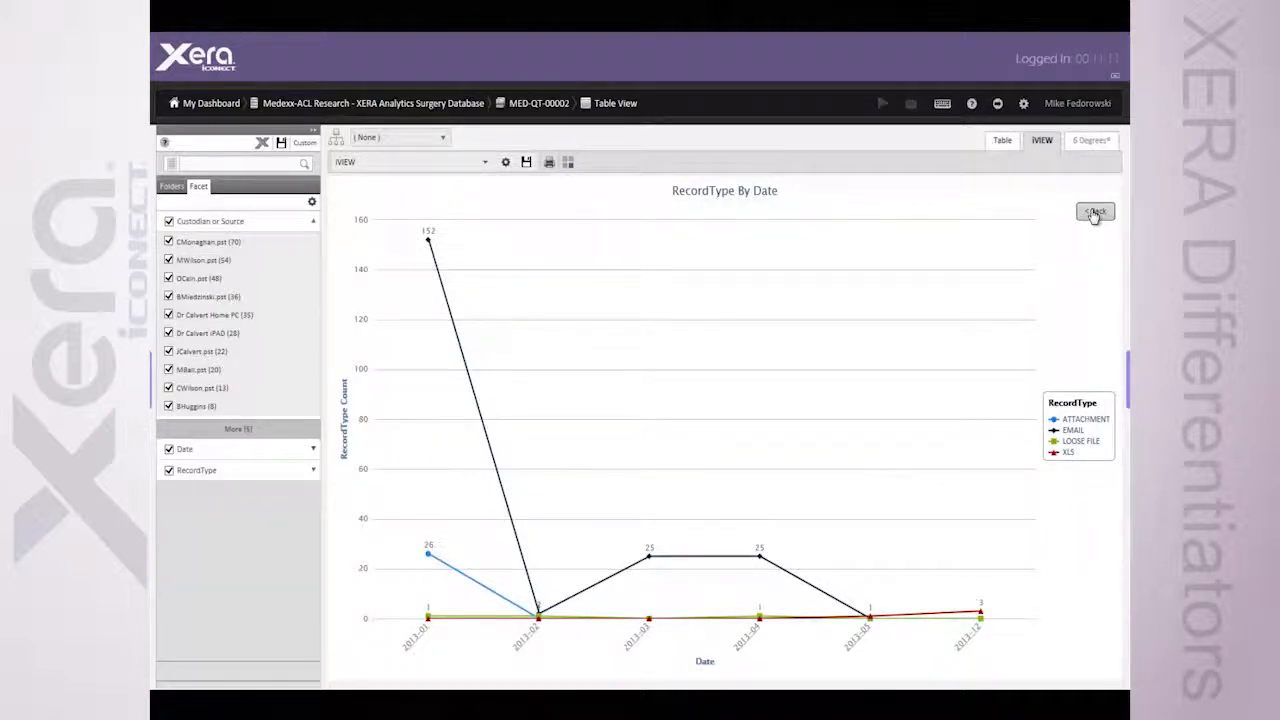
click(1095, 213)
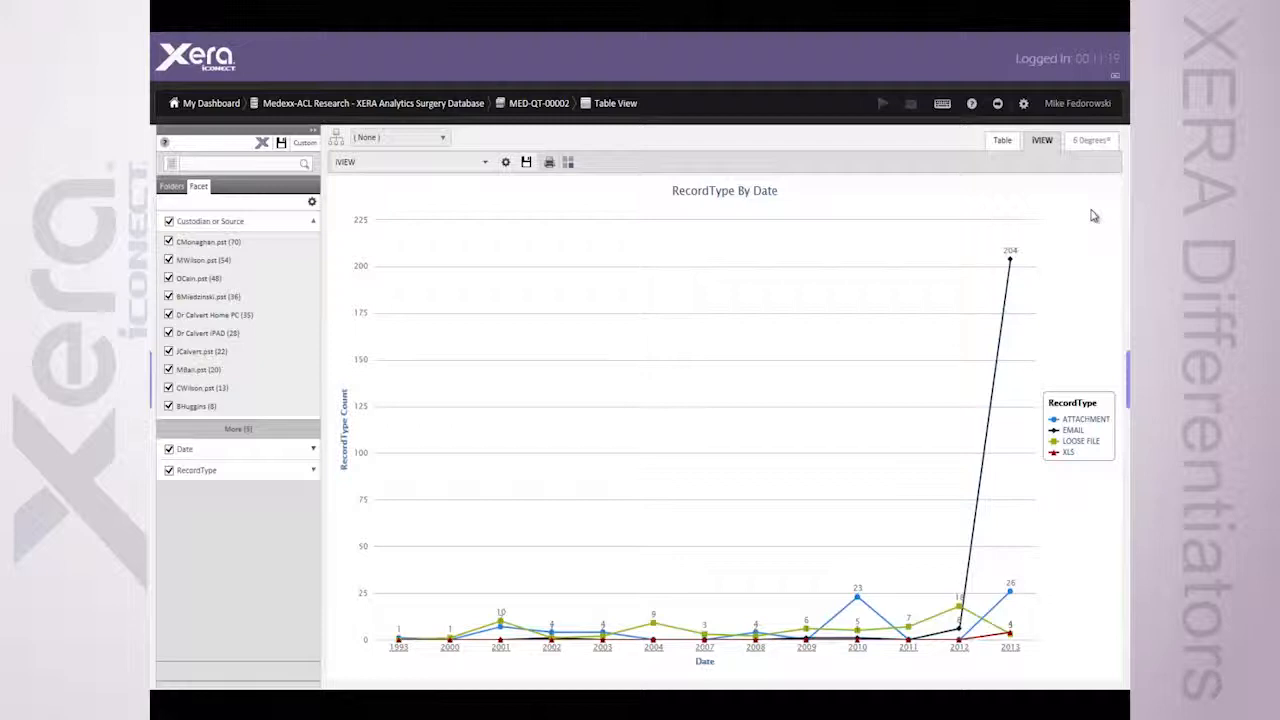
Return to the document table and open SURGERY-0000036.doc in the document viewer
click(1003, 141)
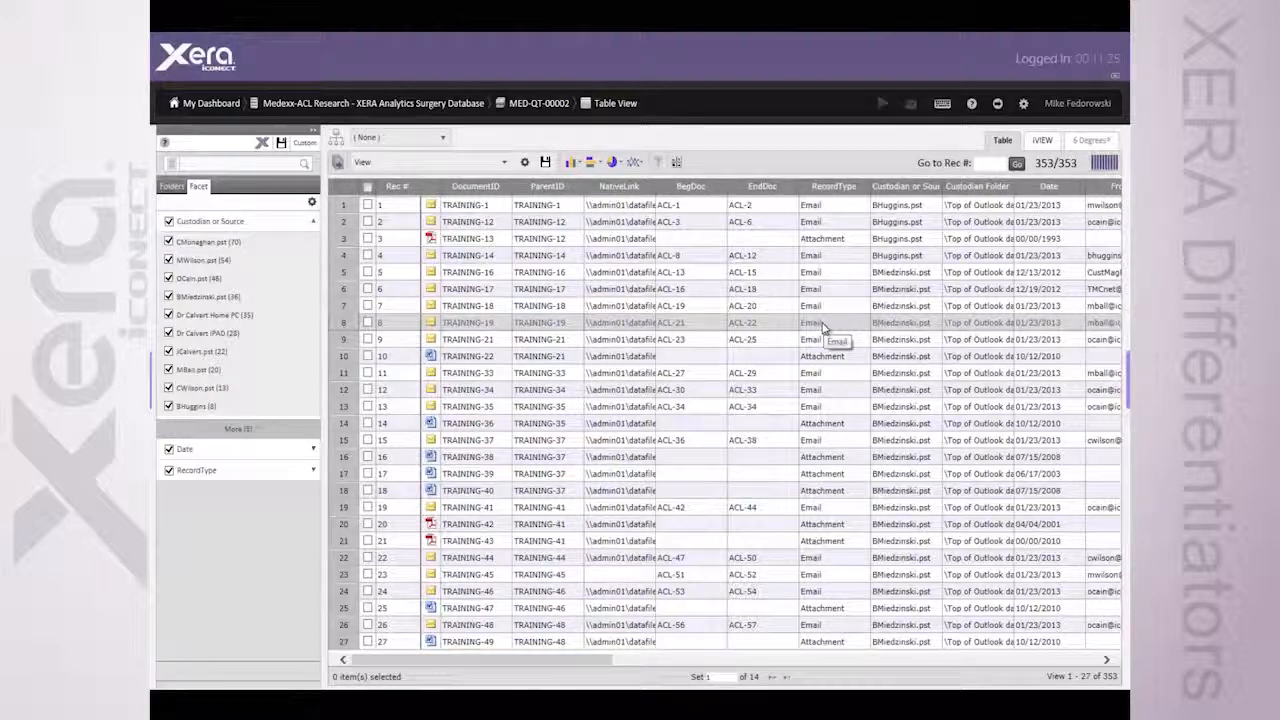
click(1127, 380)
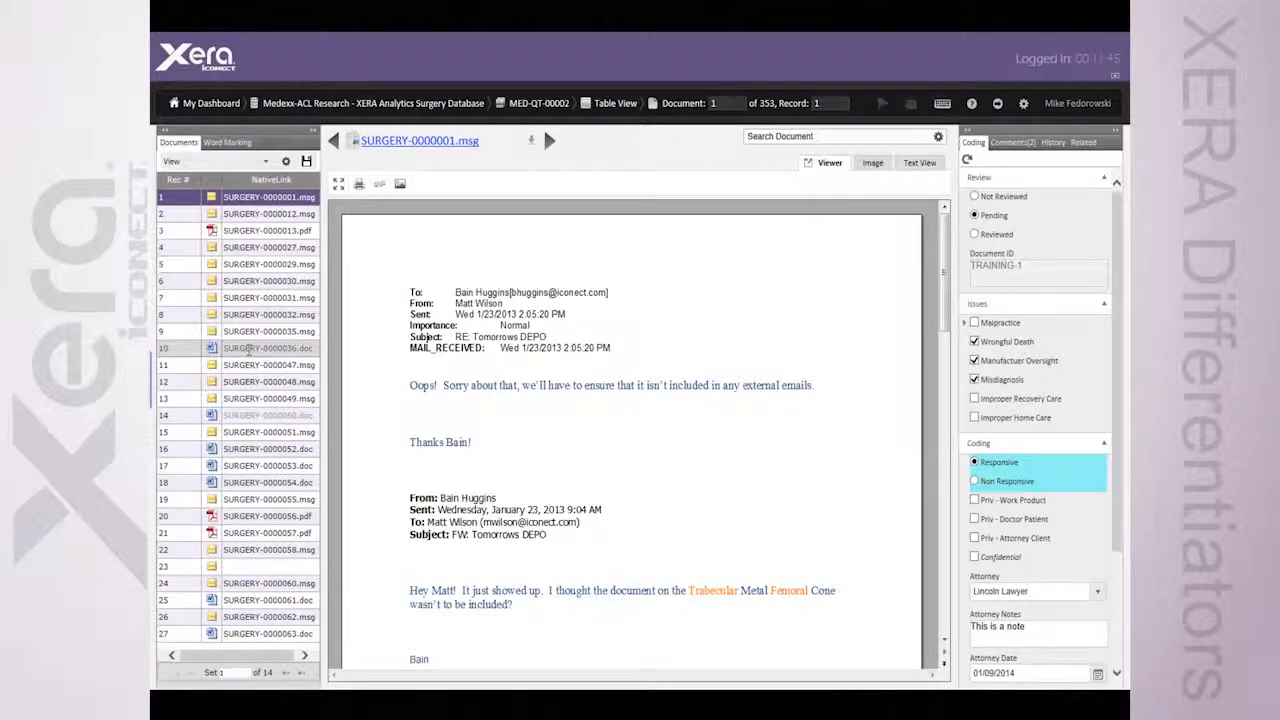
click(249, 347)
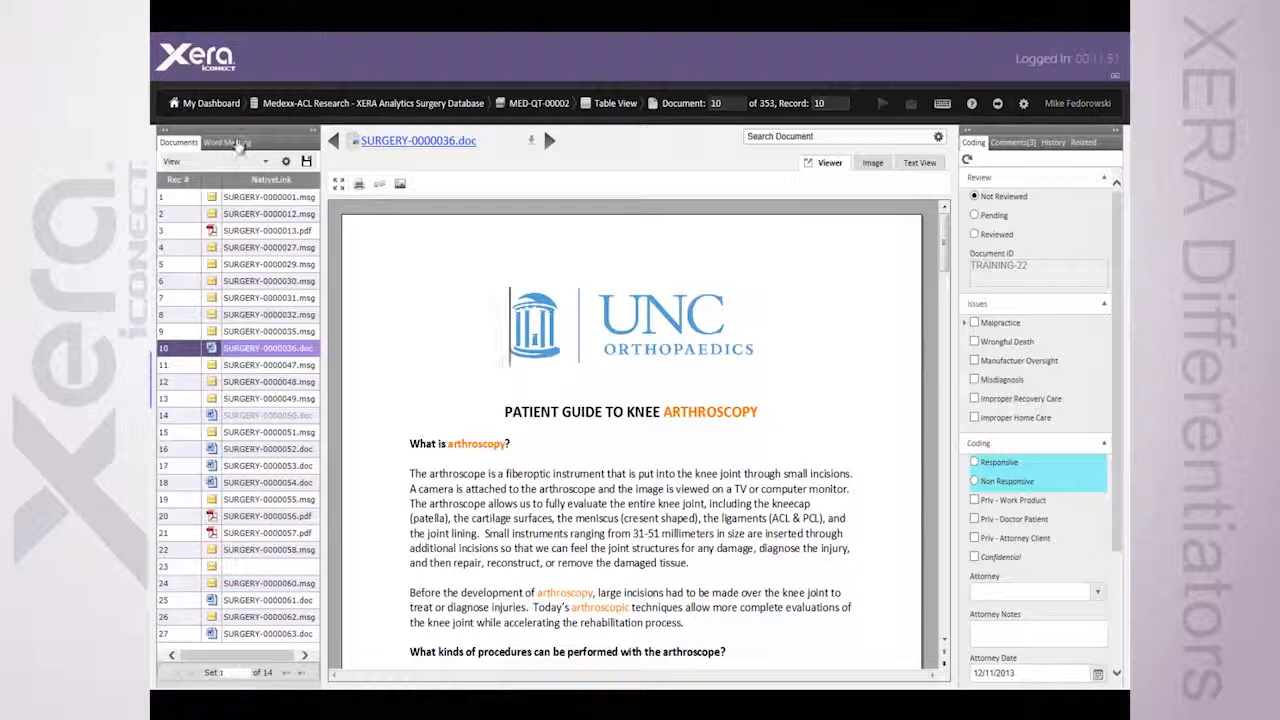
Show the word marking terms and display SURGERY-0000036.doc in text view
click(238, 144)
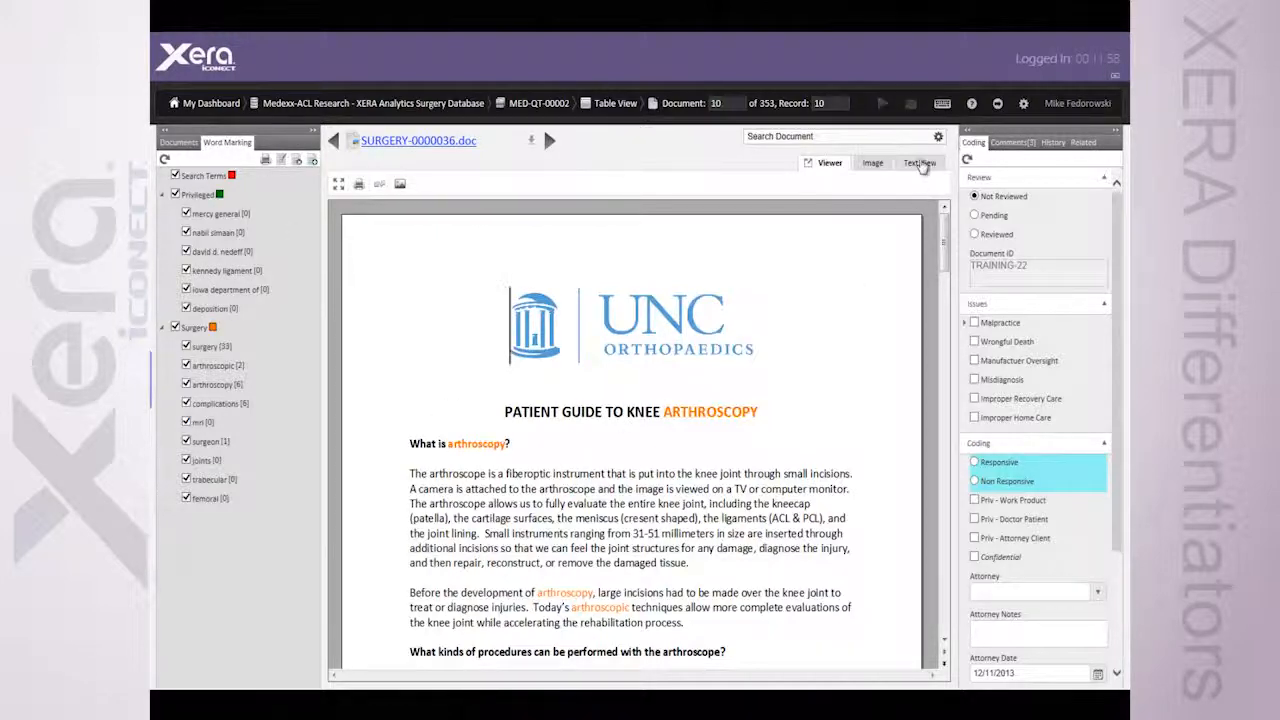
click(920, 163)
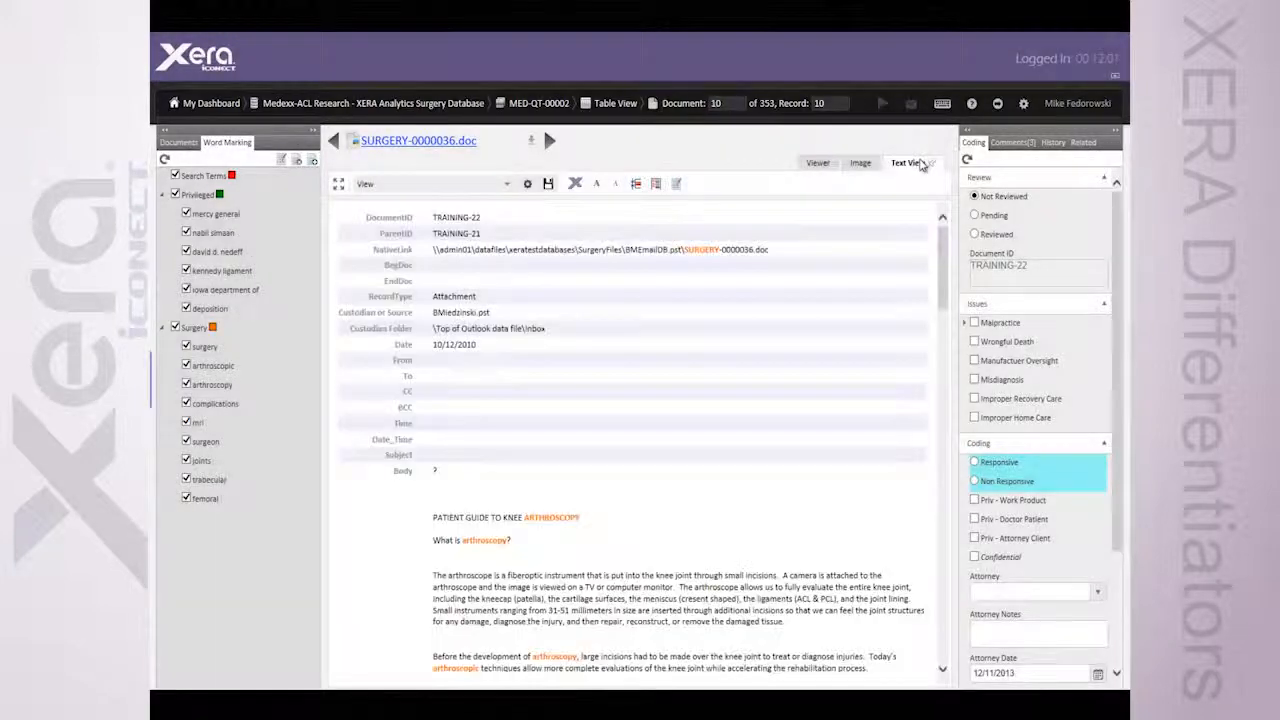
Turn the Surgery word group's highlighting off and back on in the document text
scroll(686, 282, down, 5)
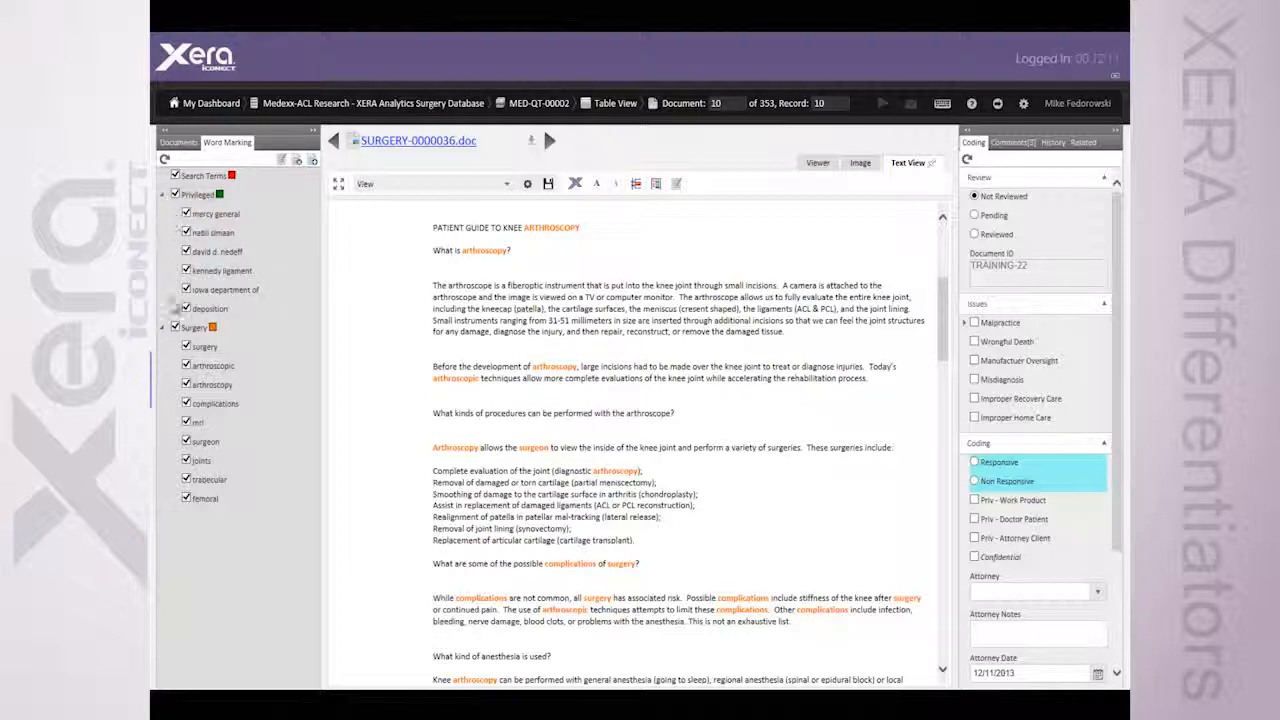
click(175, 328)
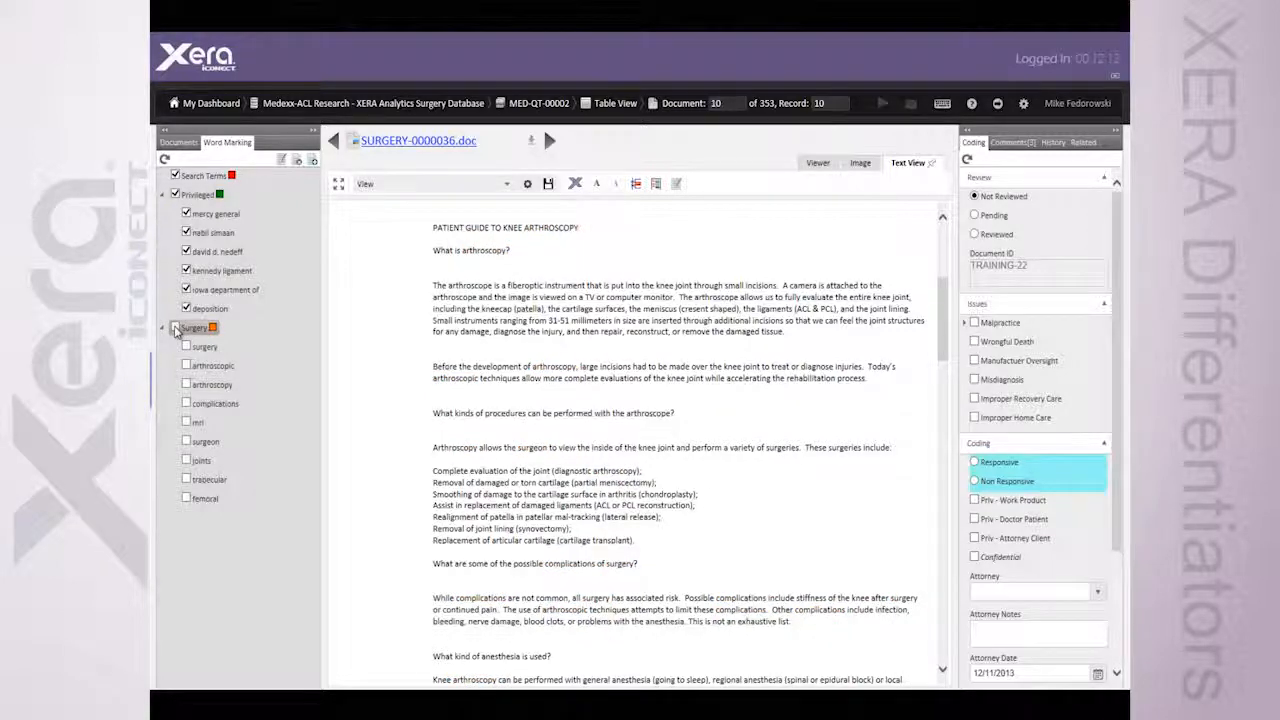
click(175, 328)
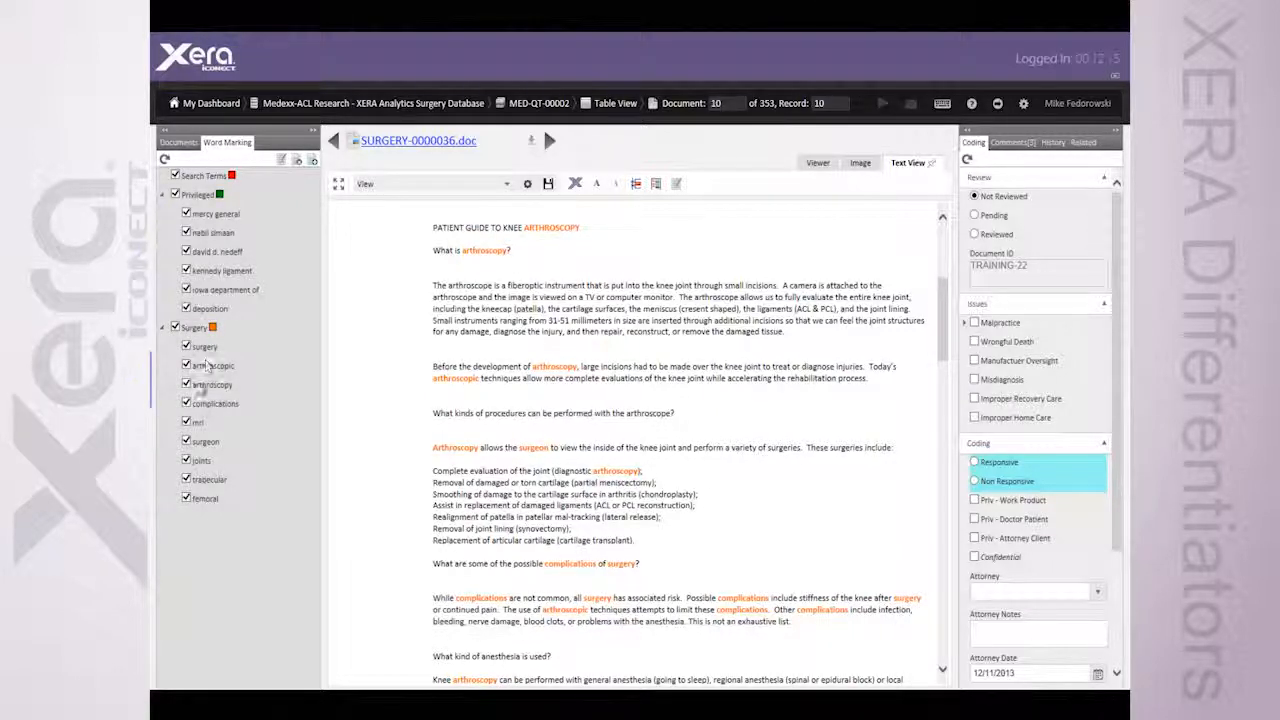
Show SURGERY-0000036.doc in the native viewer and examine its review, issue, coding and expert fields
click(818, 155)
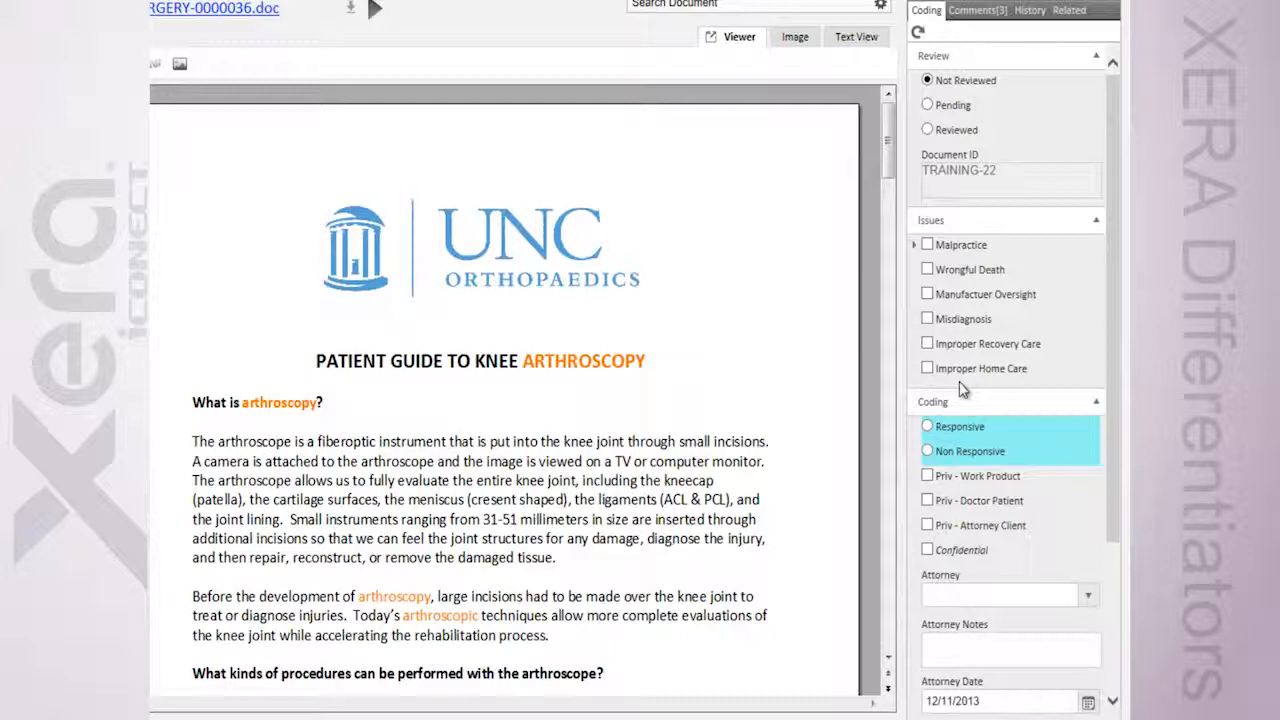
scroll(960, 385, down, 2)
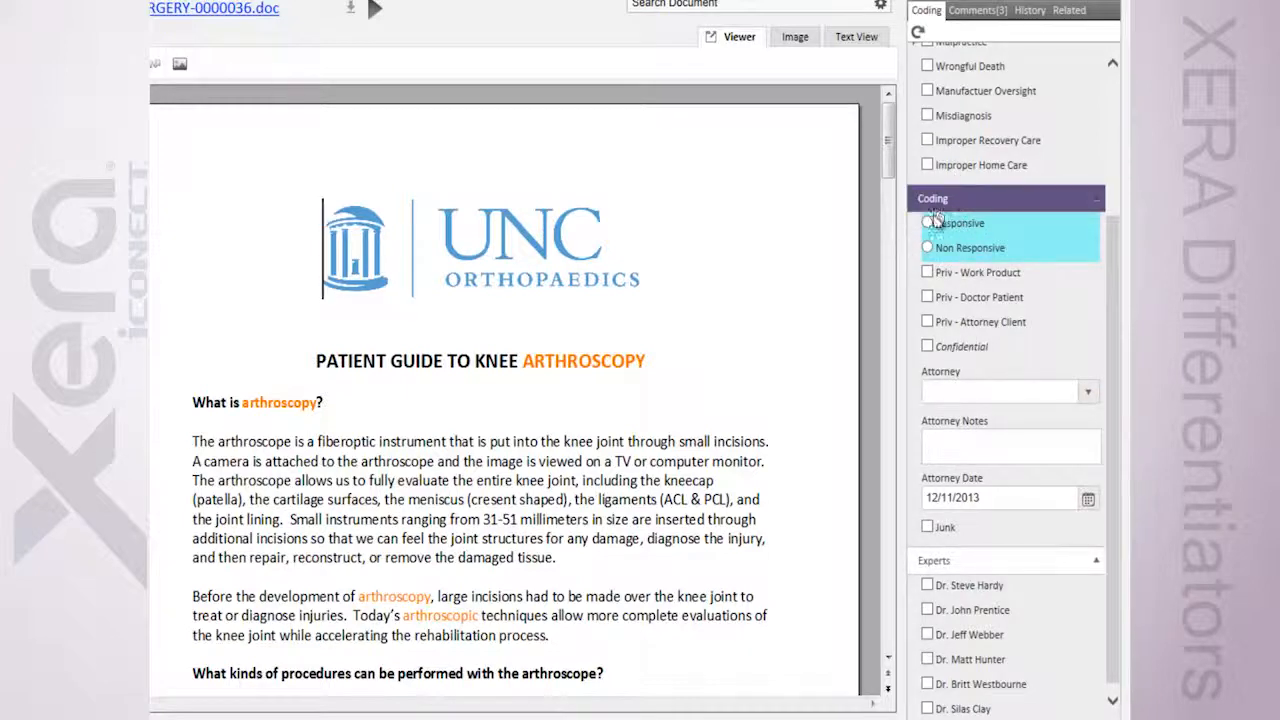
scroll(929, 328, down, 1)
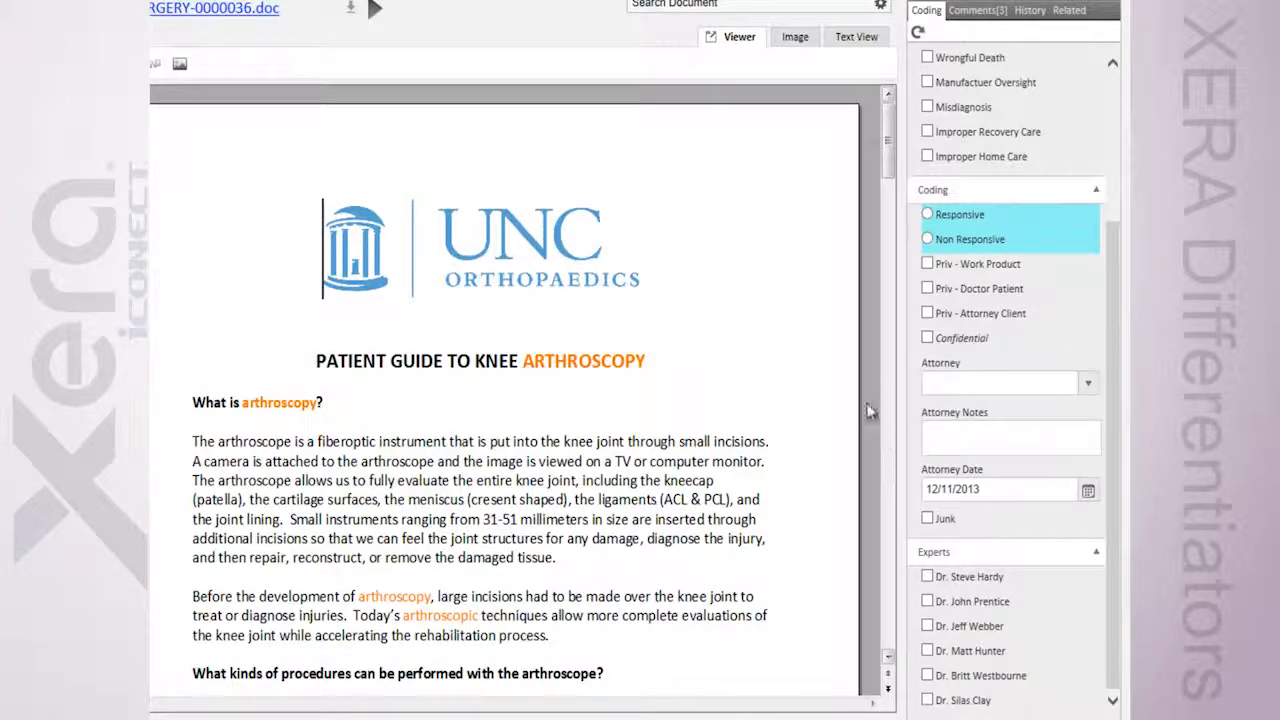
Mark the document Confidential and try to leave coding for its comments with the attorney fields incomplete, then check the text view
click(928, 340)
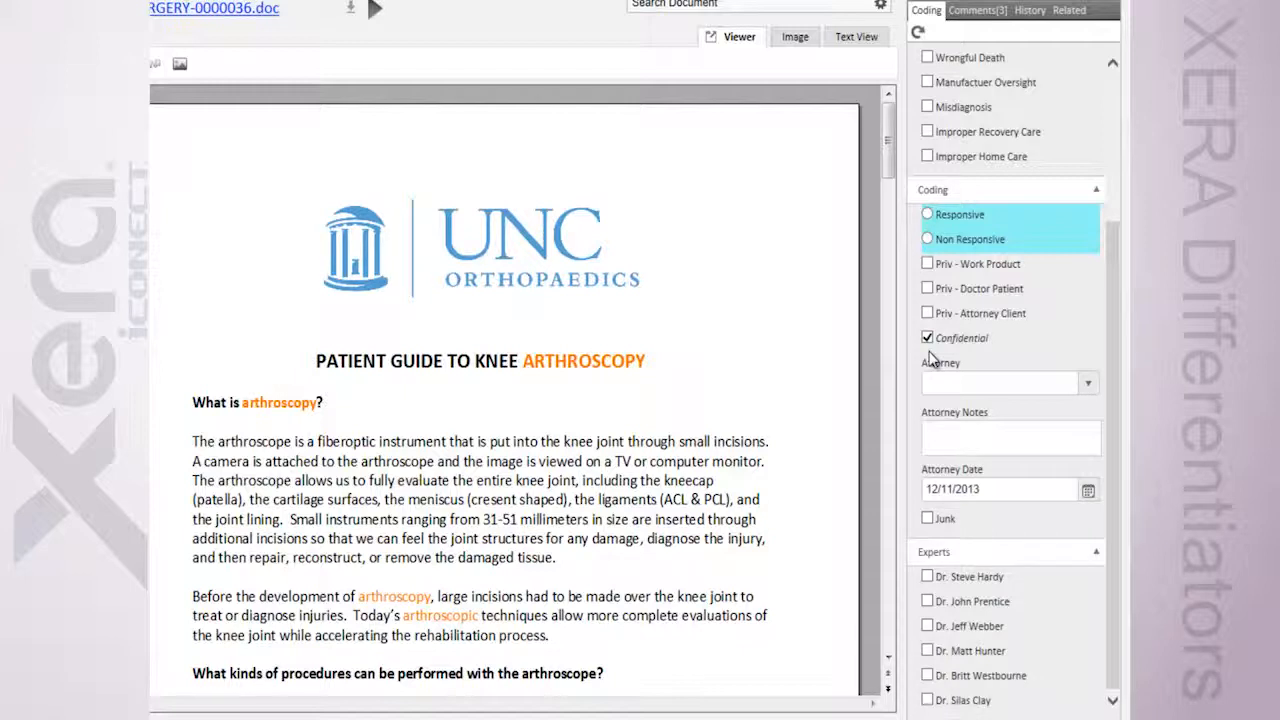
click(975, 12)
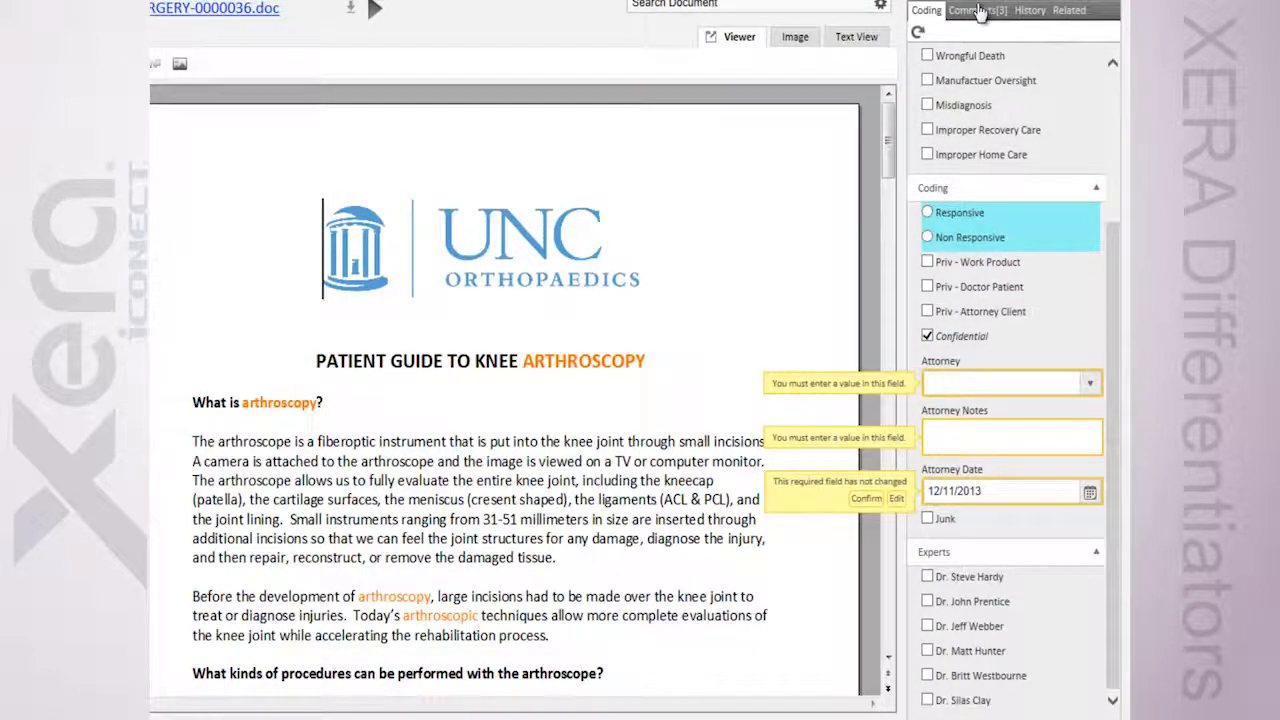
click(857, 40)
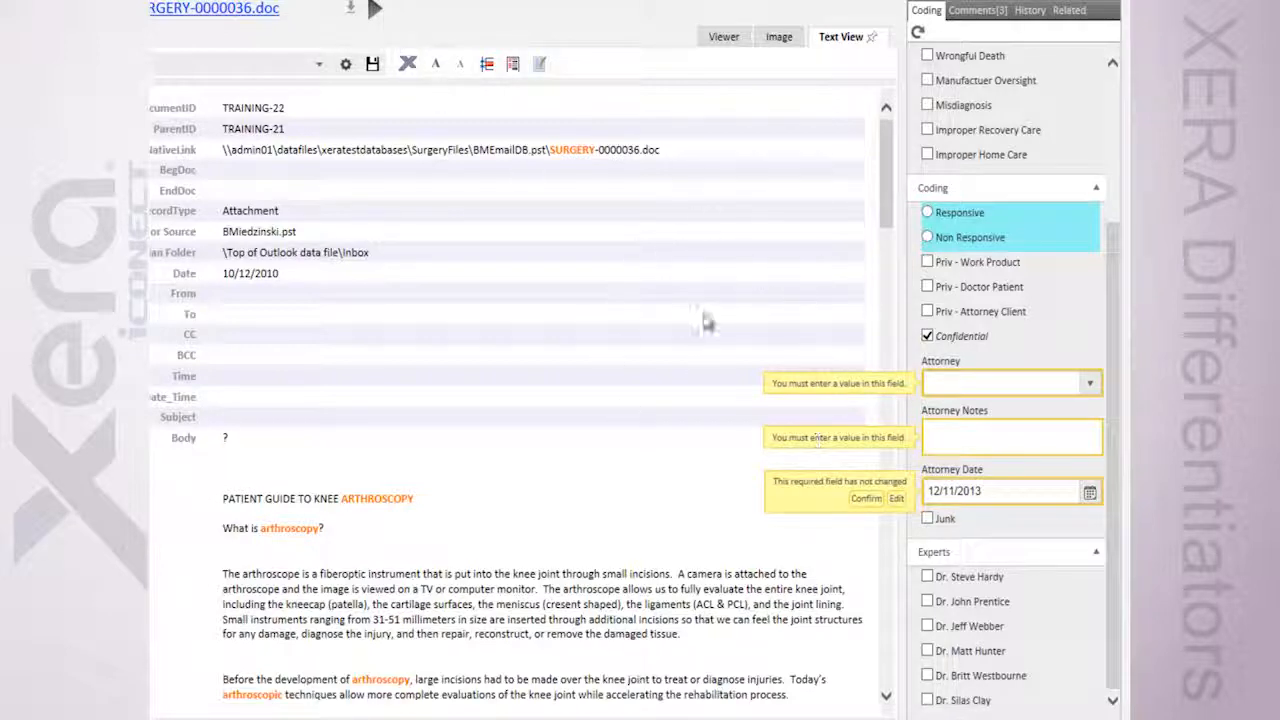
click(741, 34)
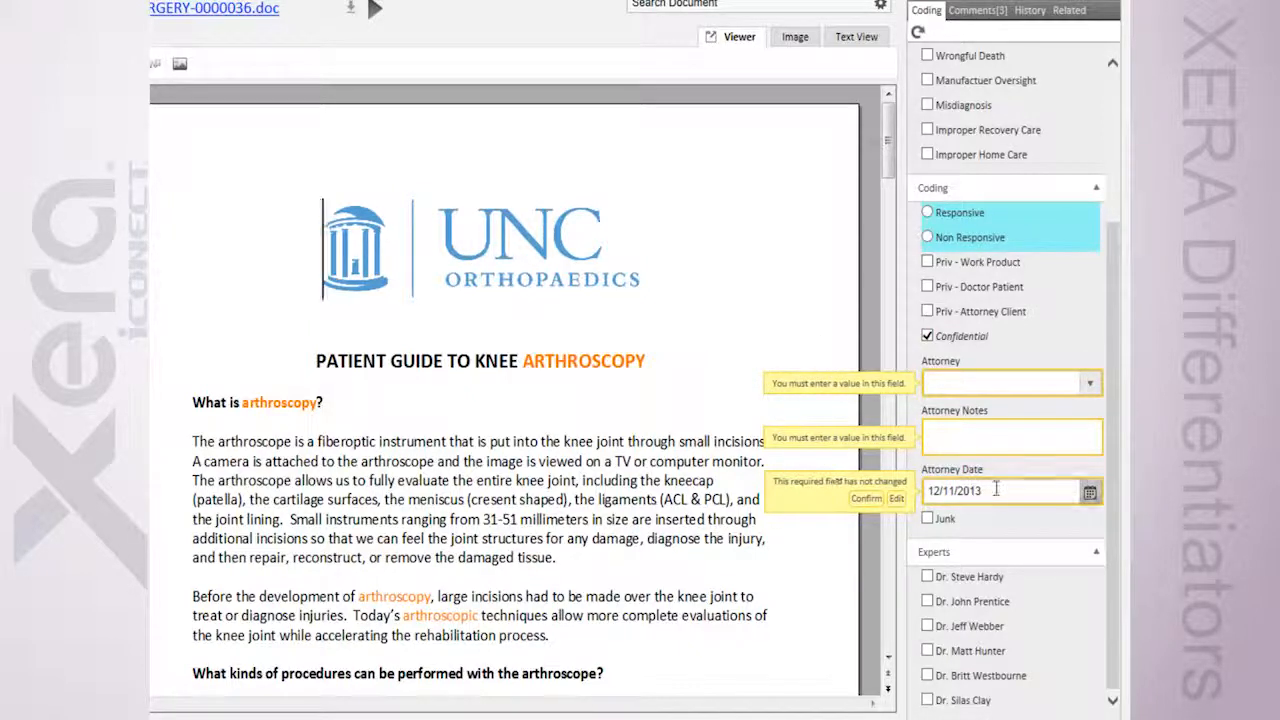
Check the required Attorney, Attorney Notes and Attorney Date fields without filling them, and remove the Confidential mark
click(1089, 388)
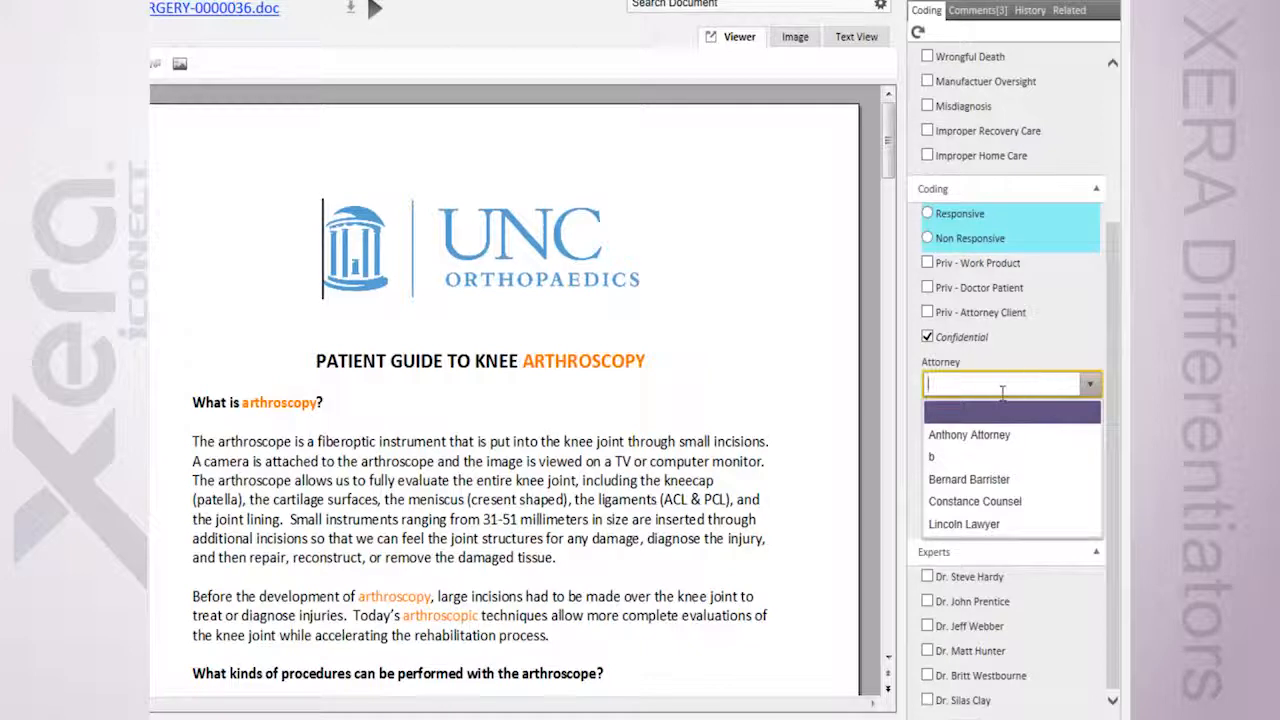
click(980, 421)
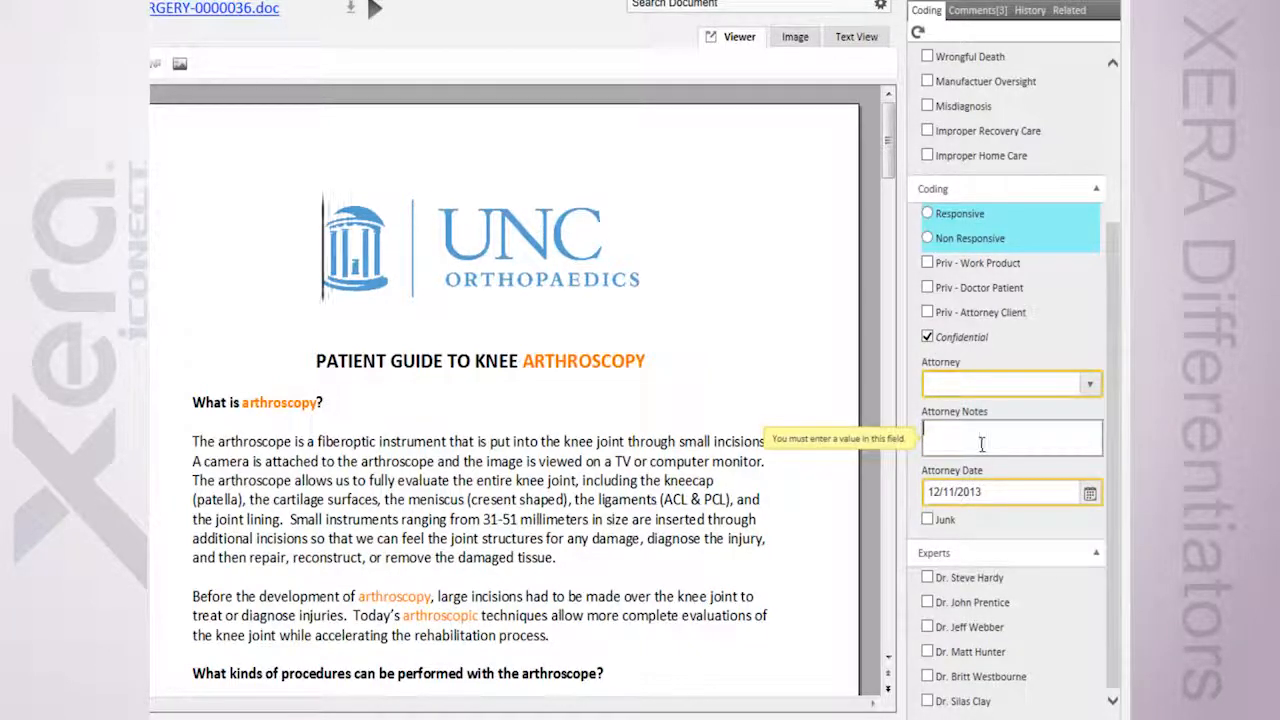
click(979, 489)
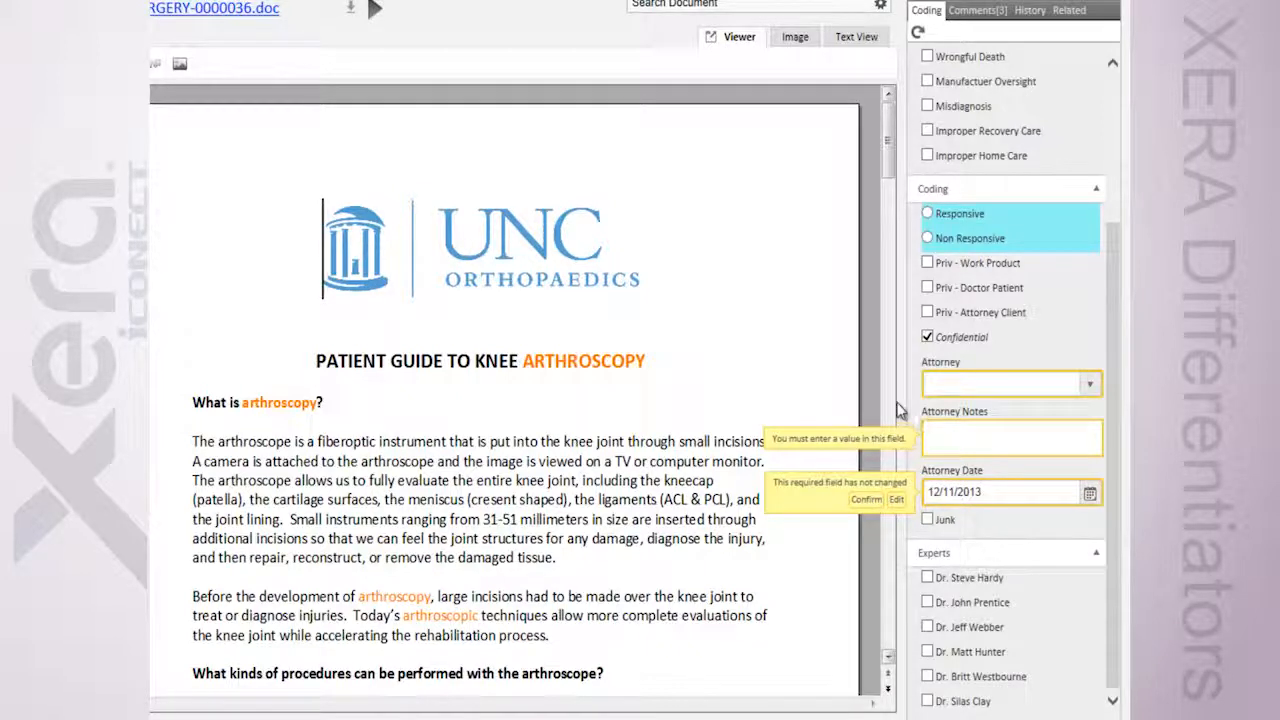
click(927, 337)
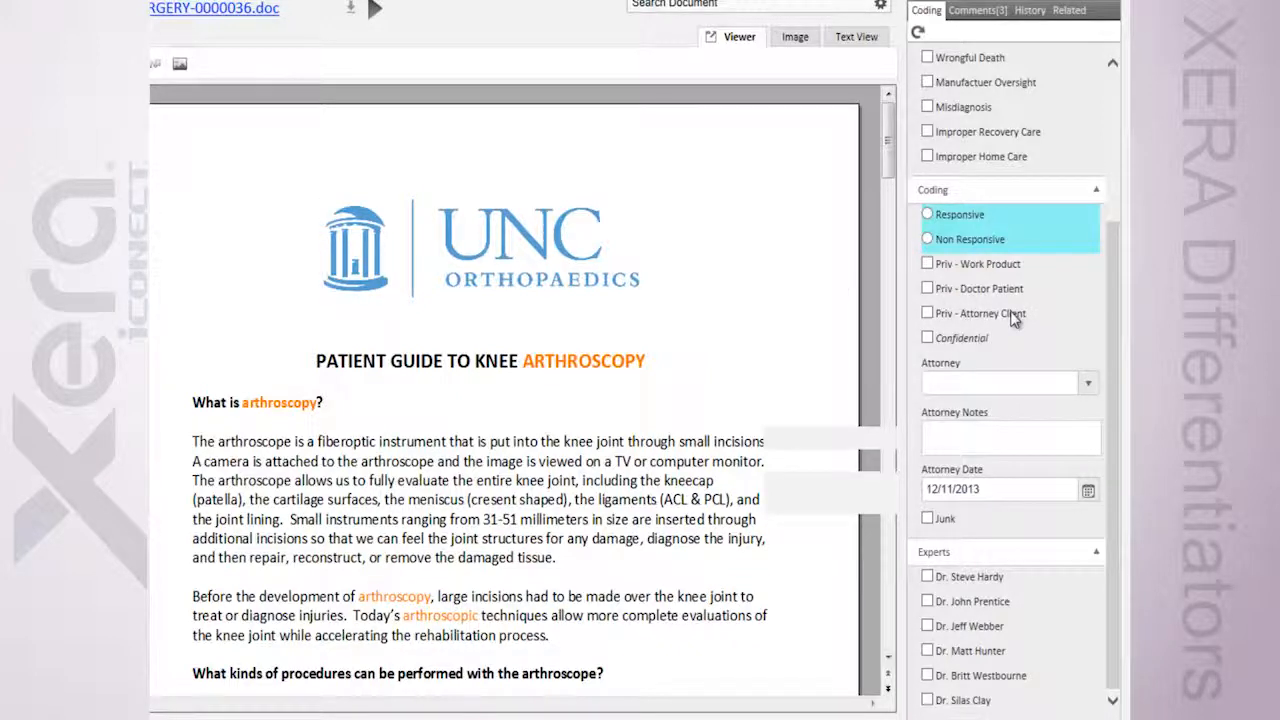
Display the document's comments and jump to the passages linked to the depo comment and the rehab comment
scroll(1012, 318, up, 3)
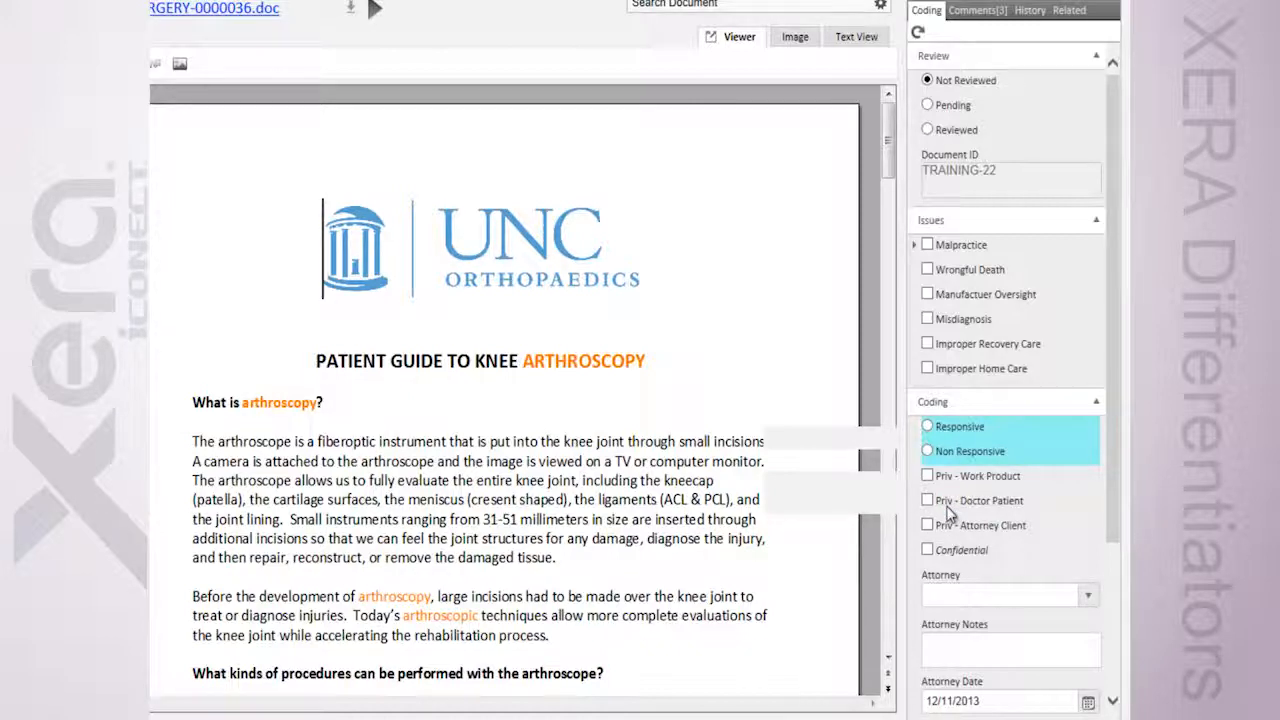
scroll(950, 515, down, 2)
scroll(950, 455, down, 2)
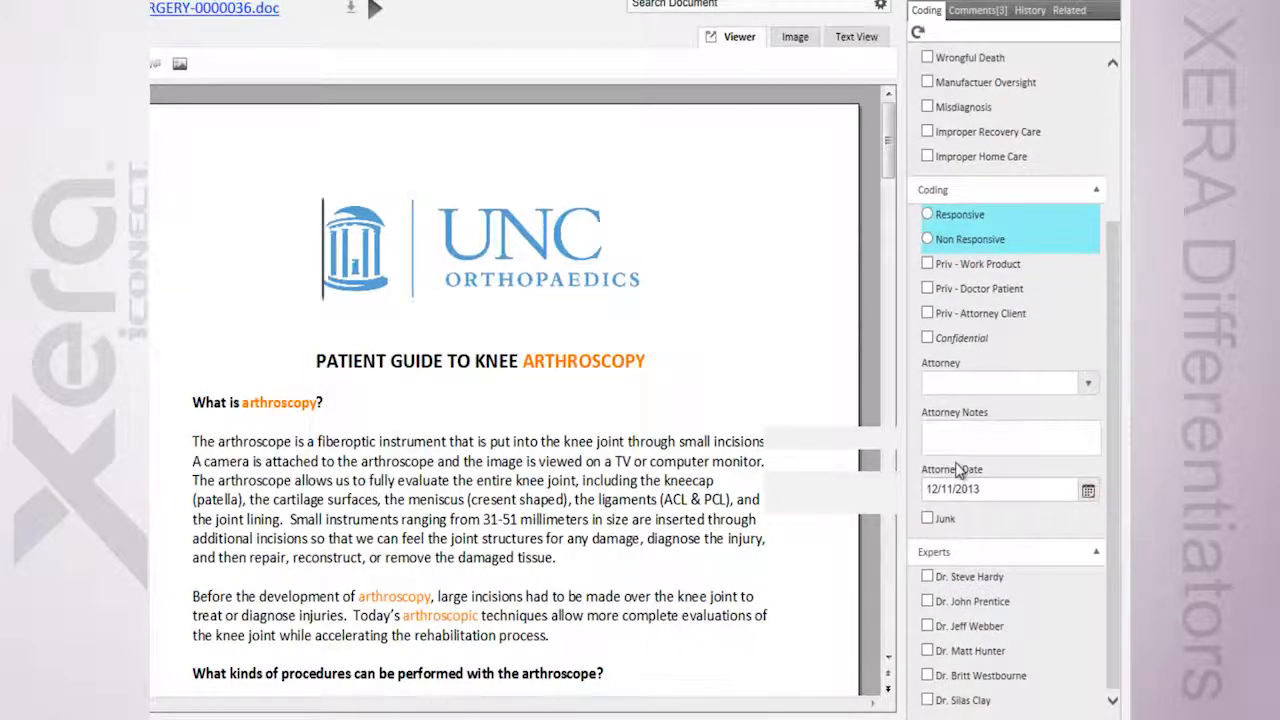
scroll(957, 470, up, 4)
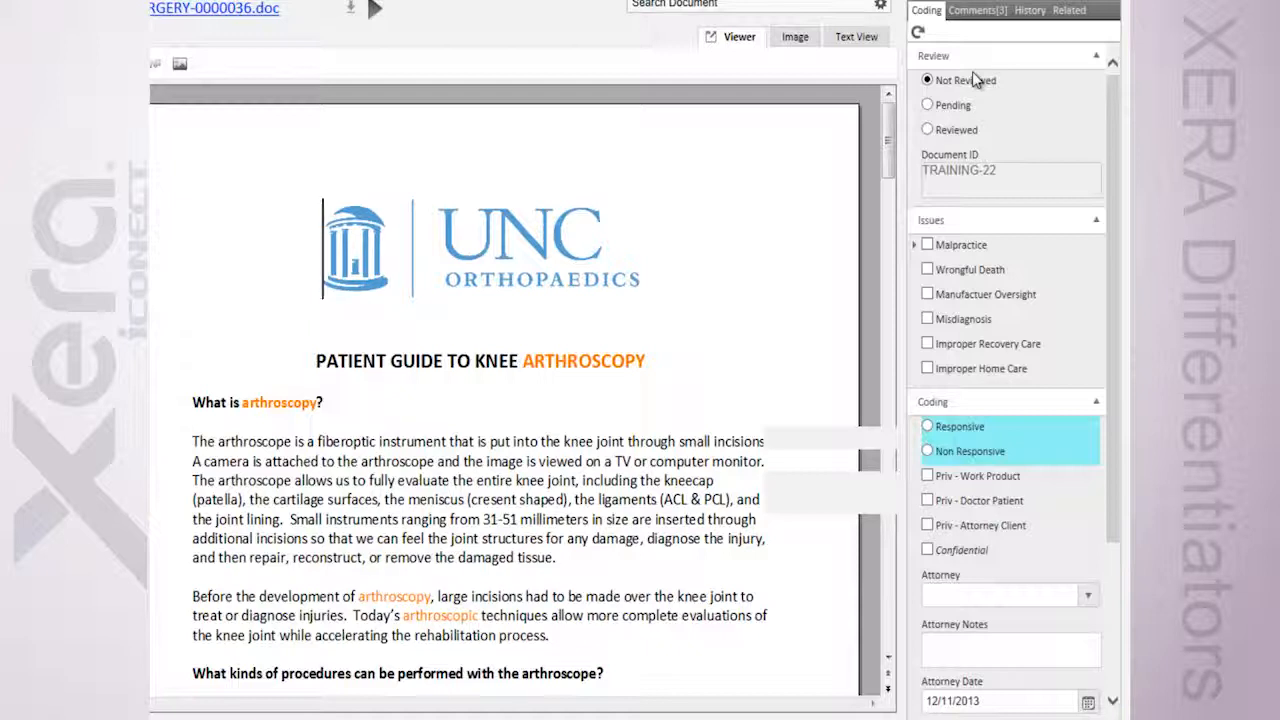
click(975, 12)
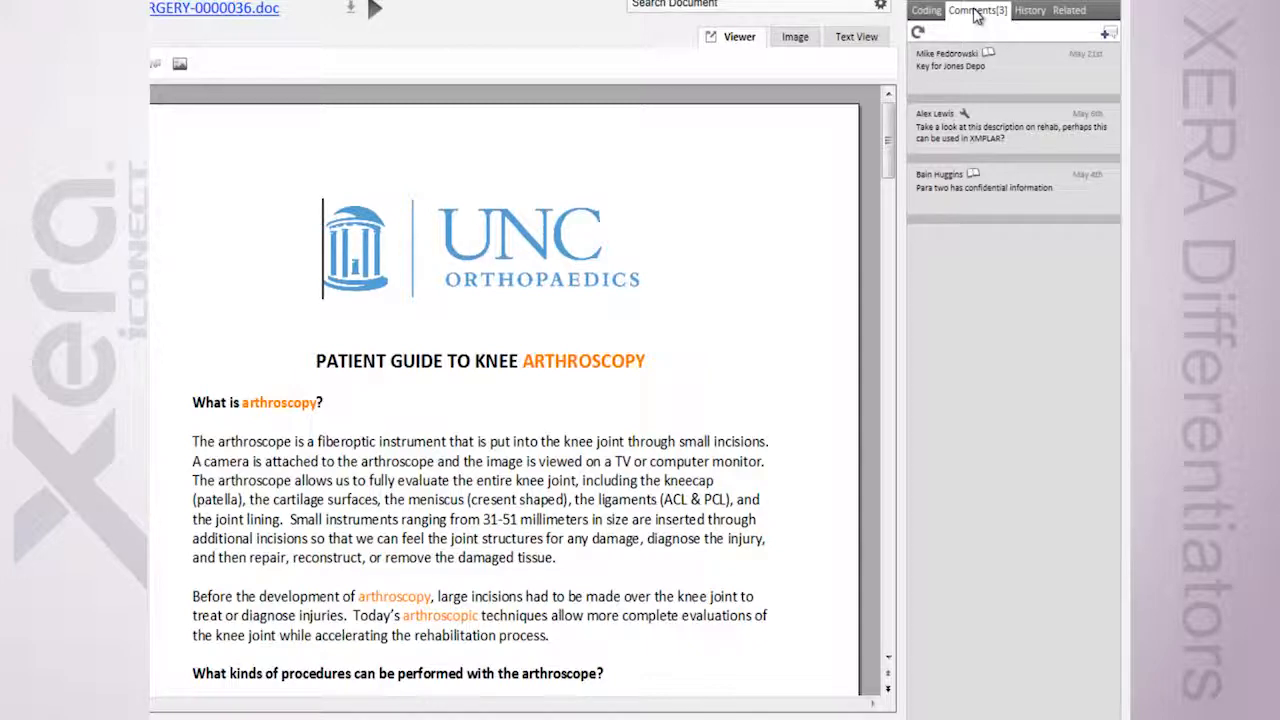
click(978, 67)
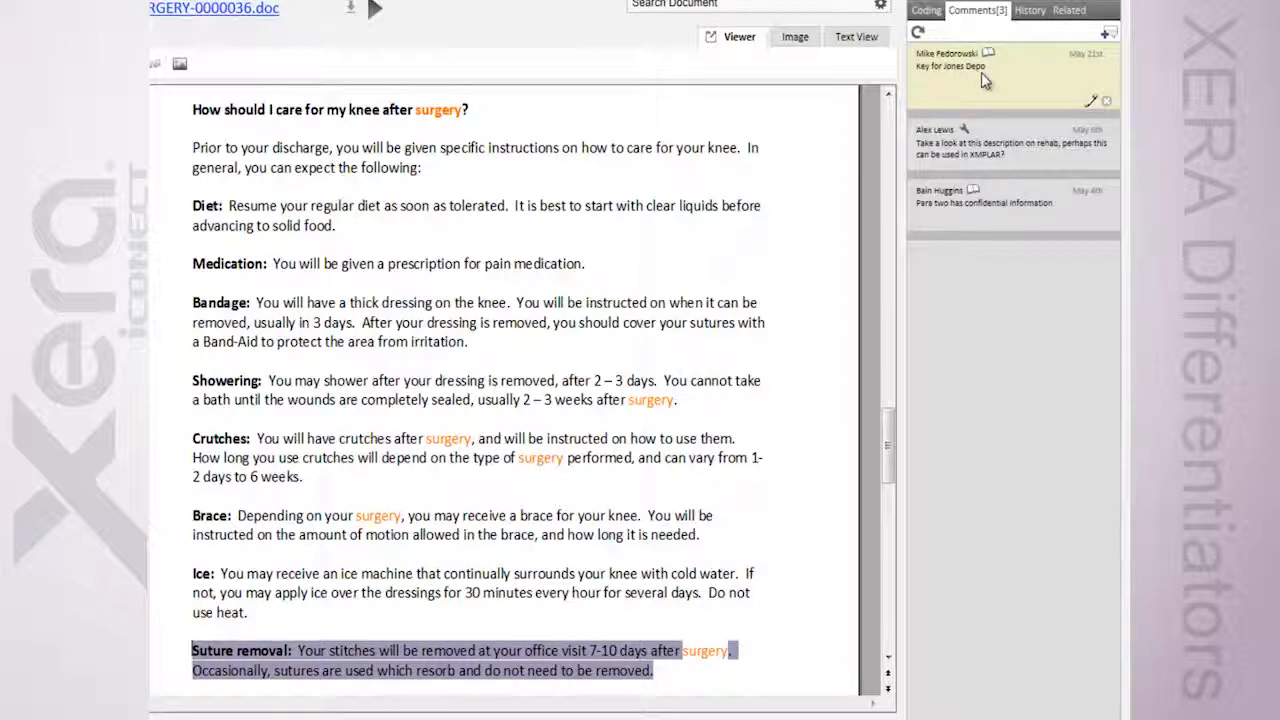
click(958, 145)
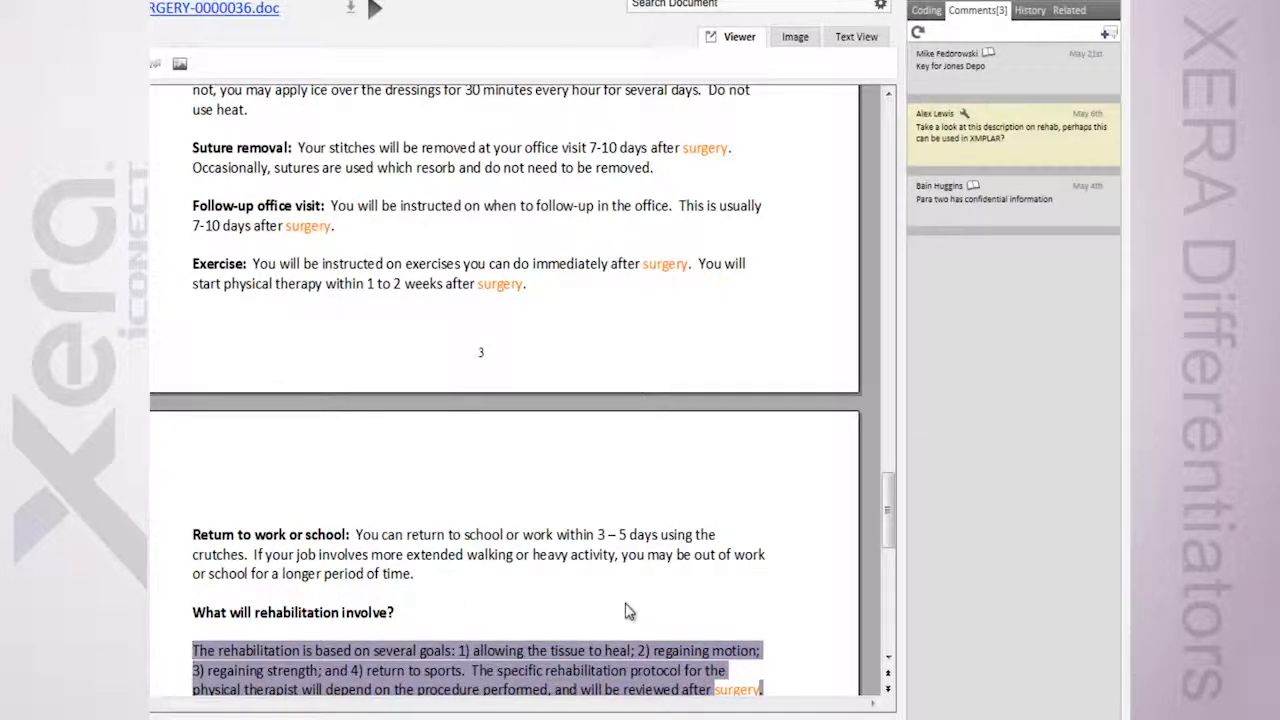
scroll(626, 598, down, 3)
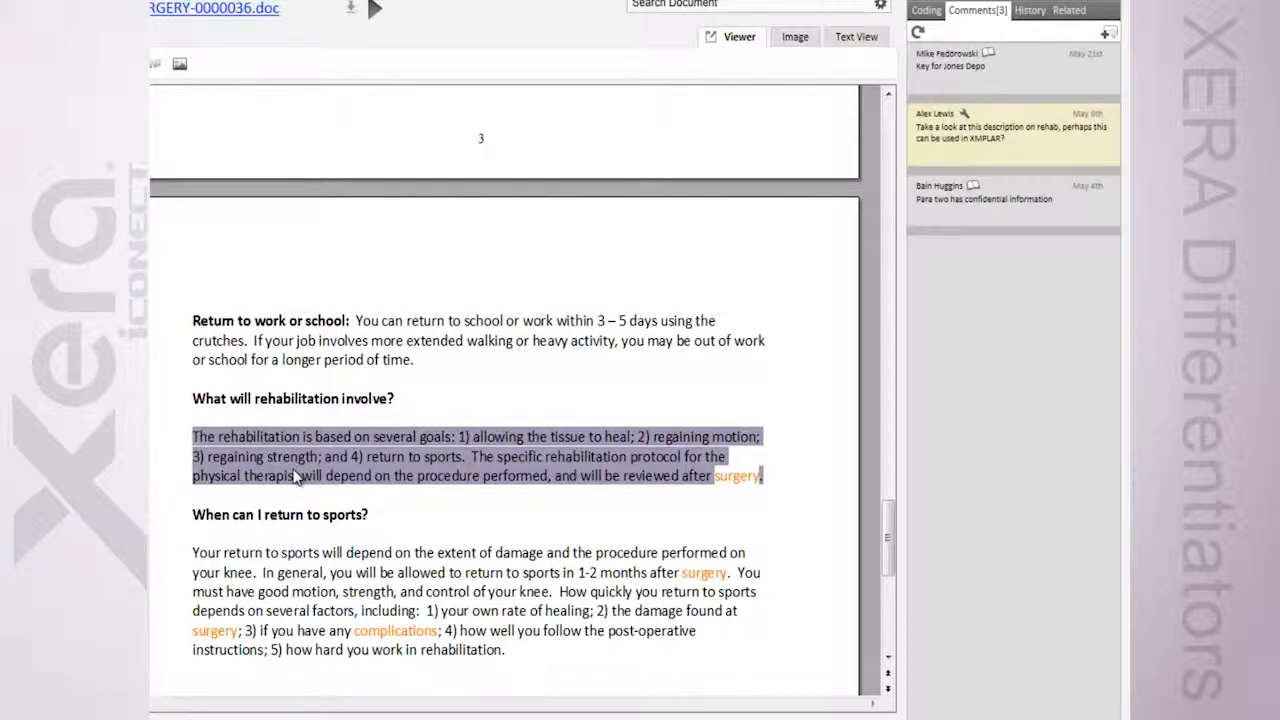
Select the Bandage paragraph and write a Productions comment on it saying it is key for the named witness's depo
scroll(296, 478, up, 10)
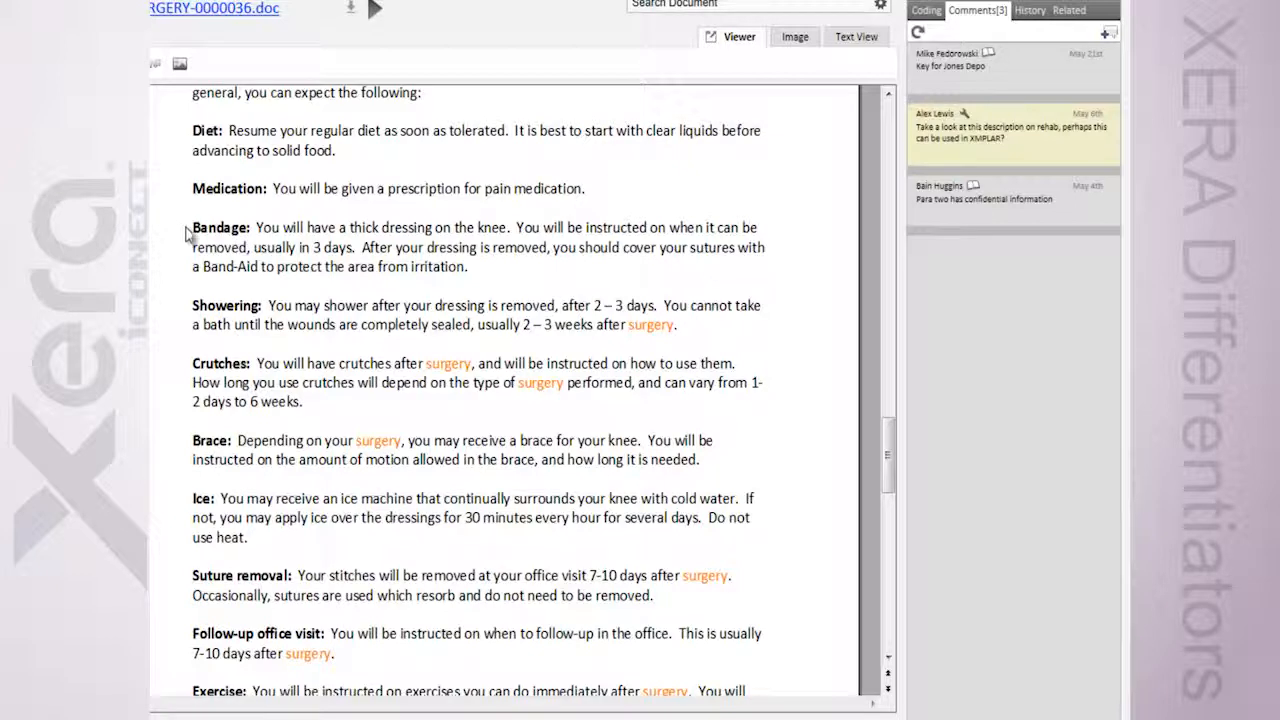
drag(188, 230, 470, 268)
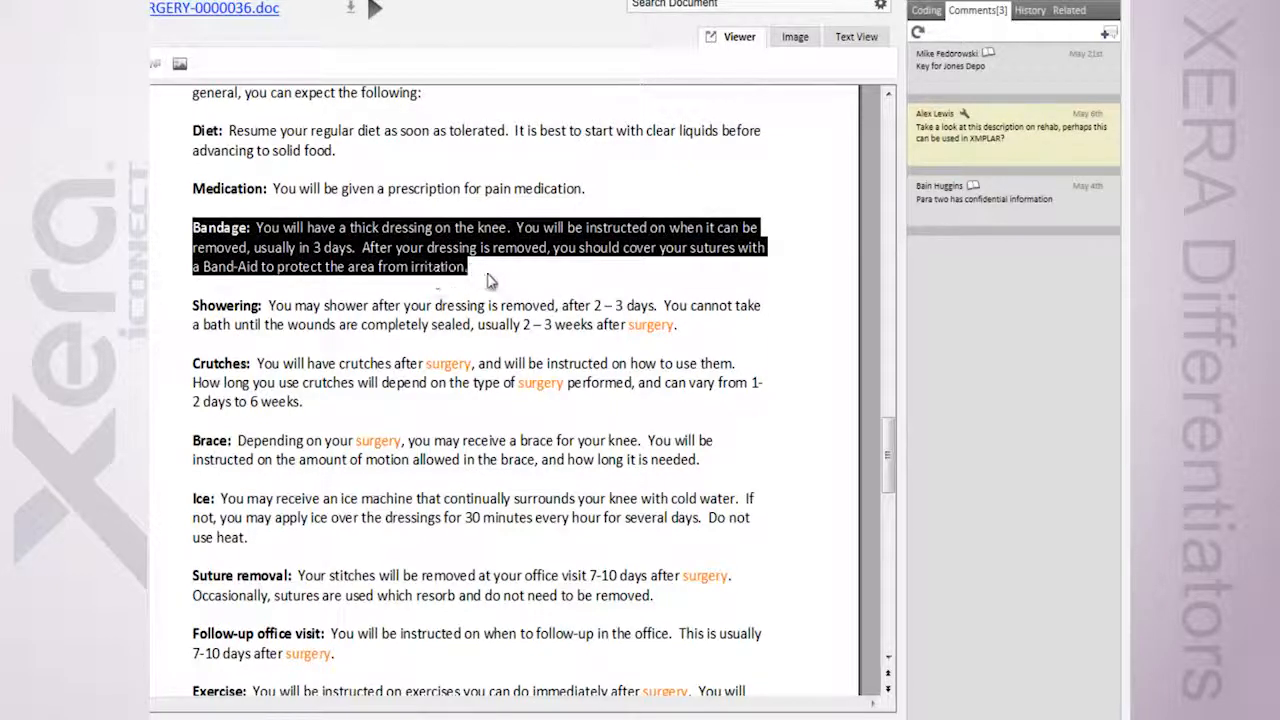
click(1106, 33)
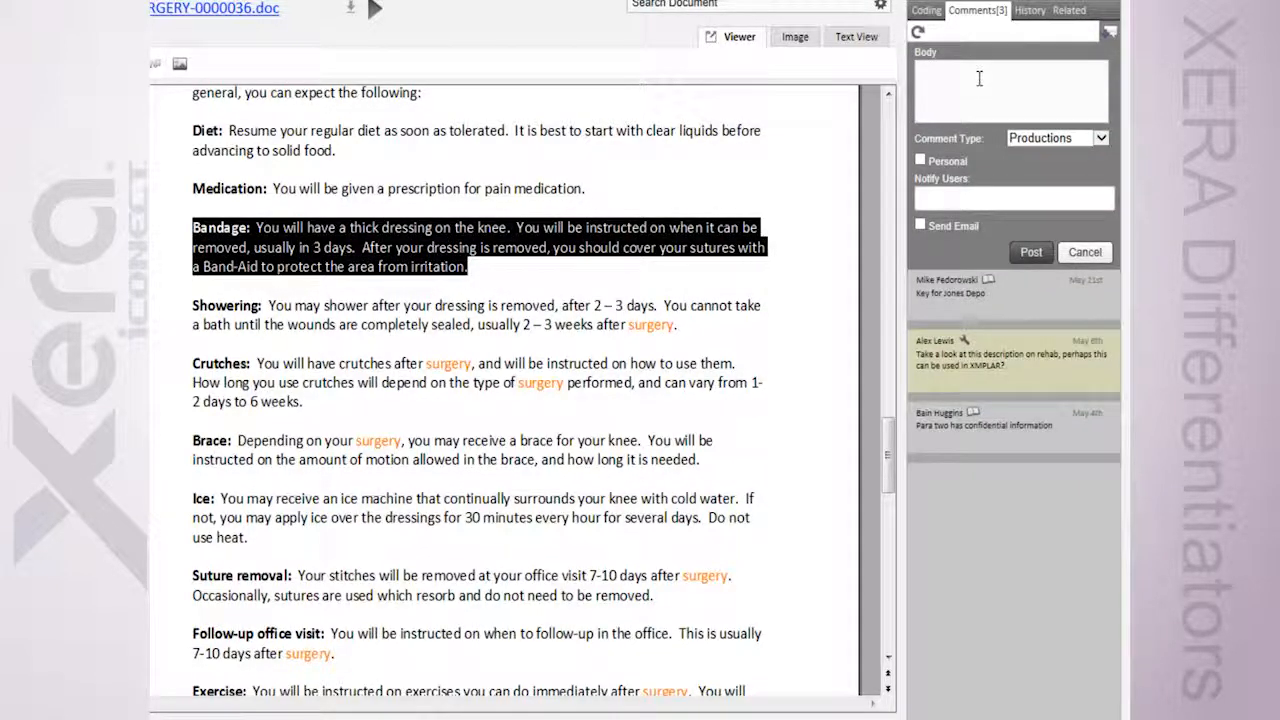
text(Key for Jones Depo)
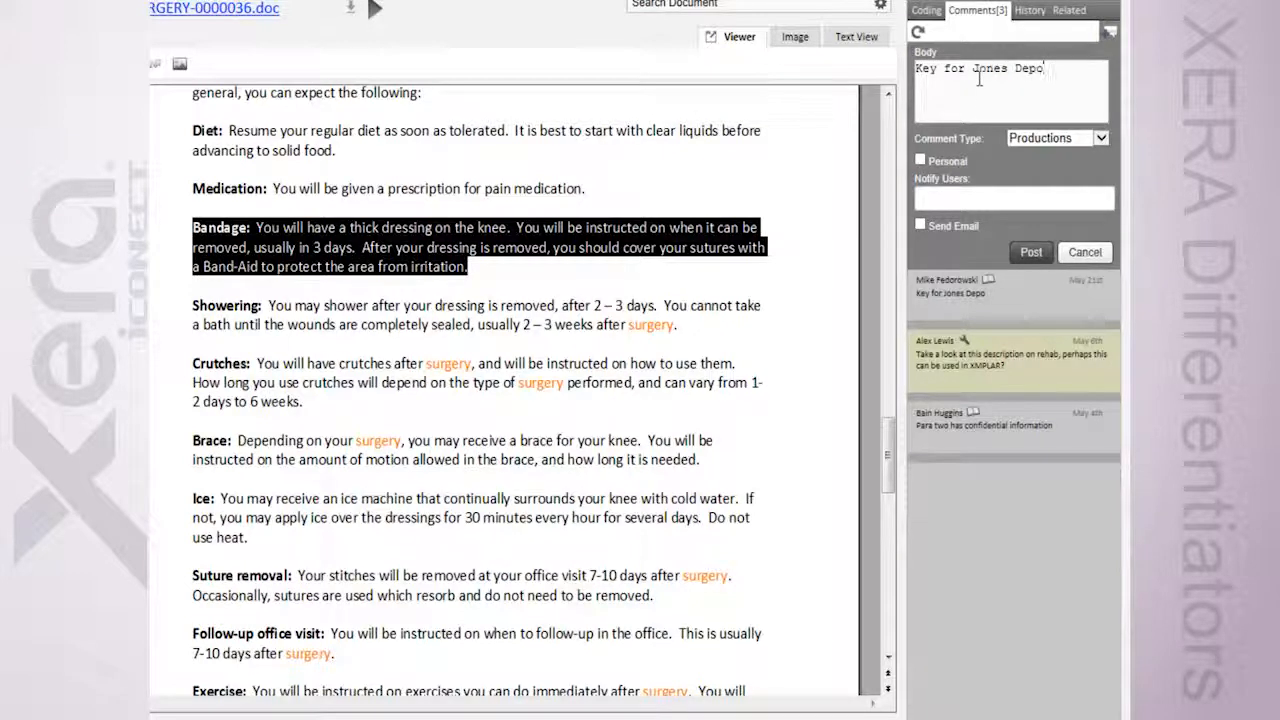
Add a project member to the comment's notified users and post the comment without sending an email
click(948, 199)
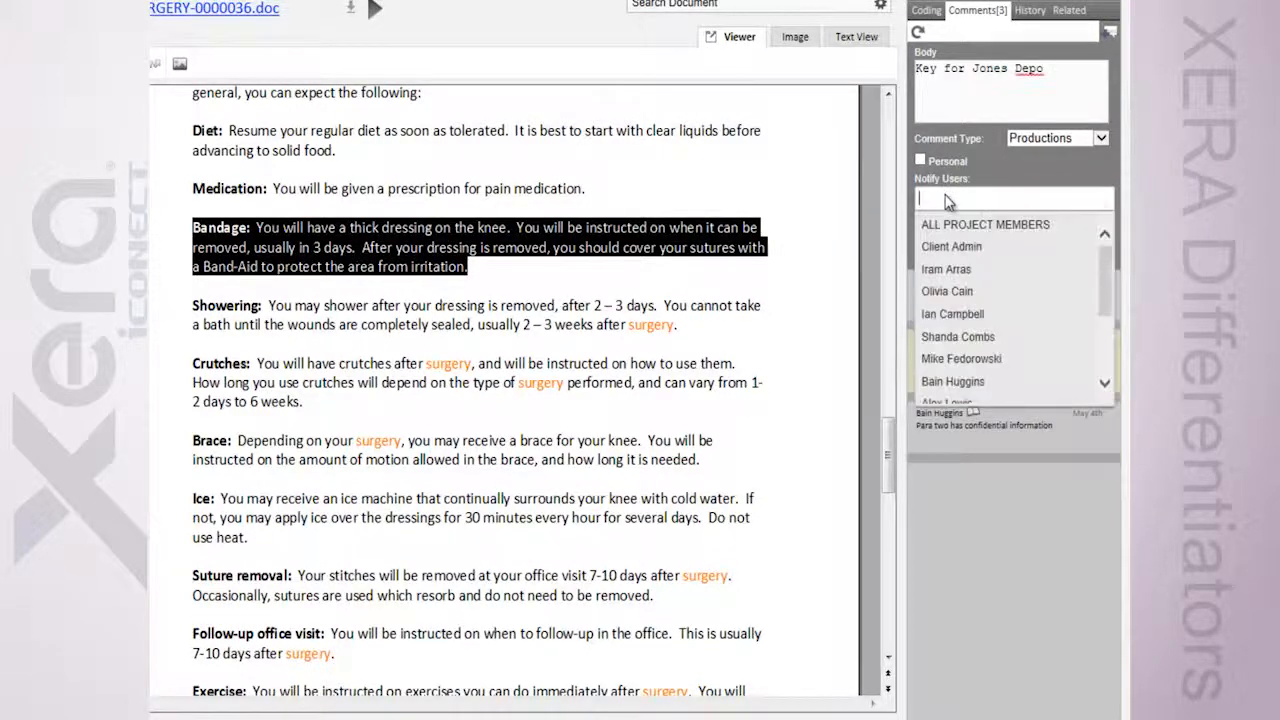
text(mik)
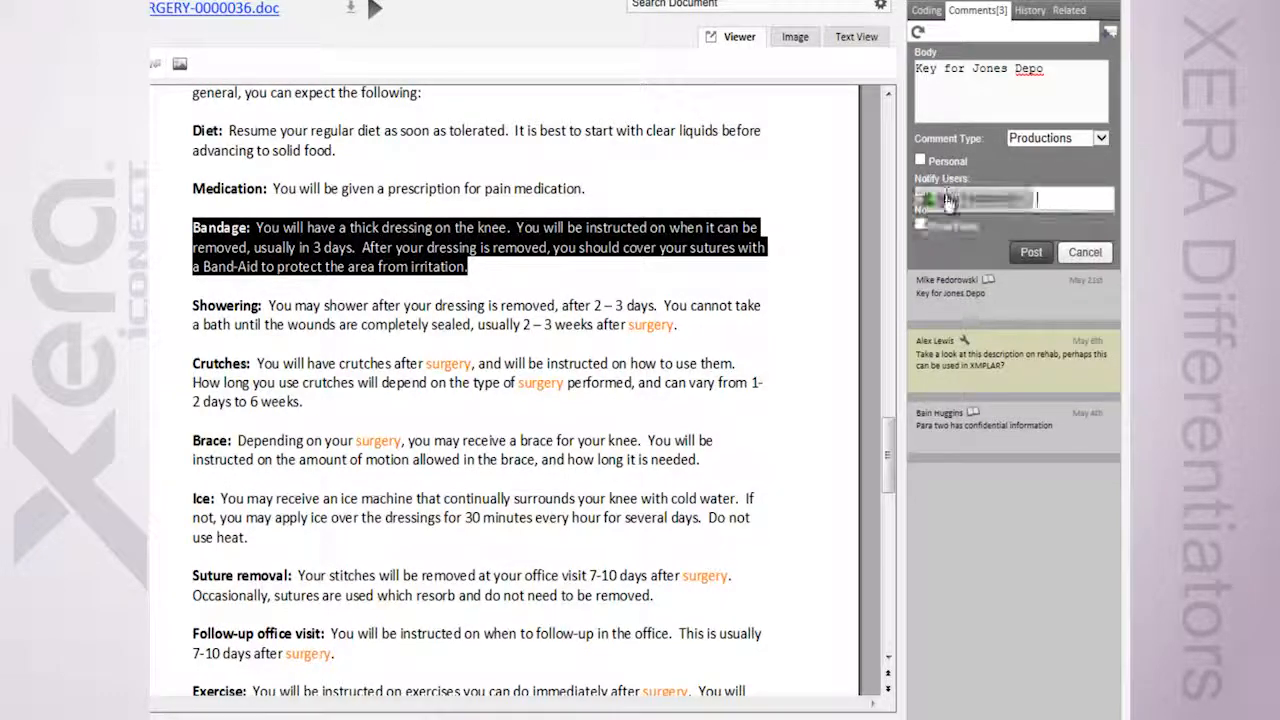
click(945, 224)
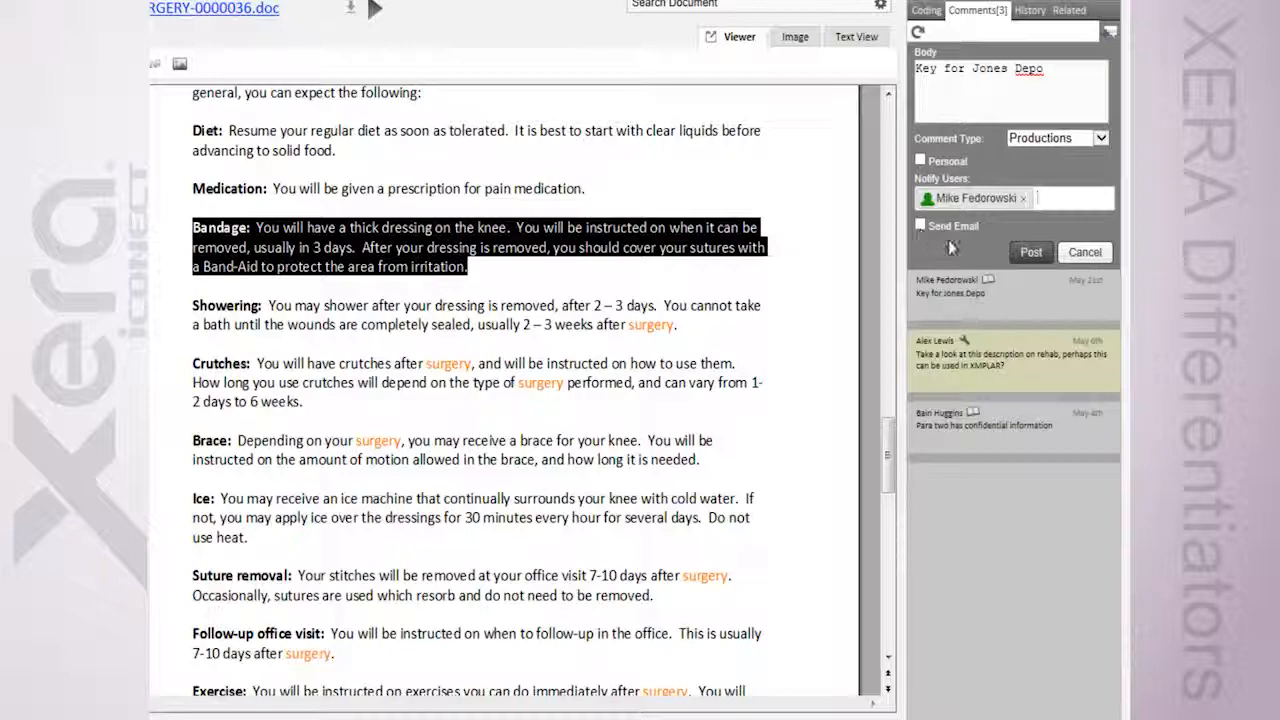
click(1030, 254)
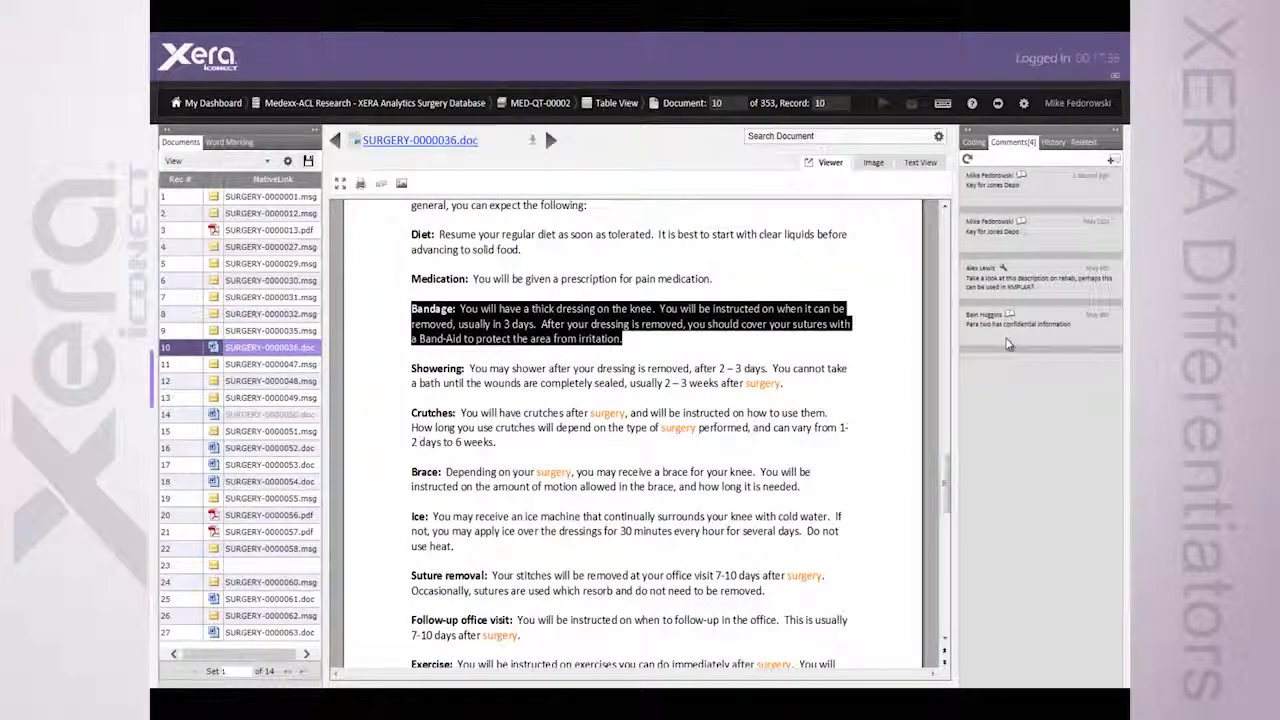
Open the new comment notification on the dashboard and examine its database reference and comment text
click(776, 398)
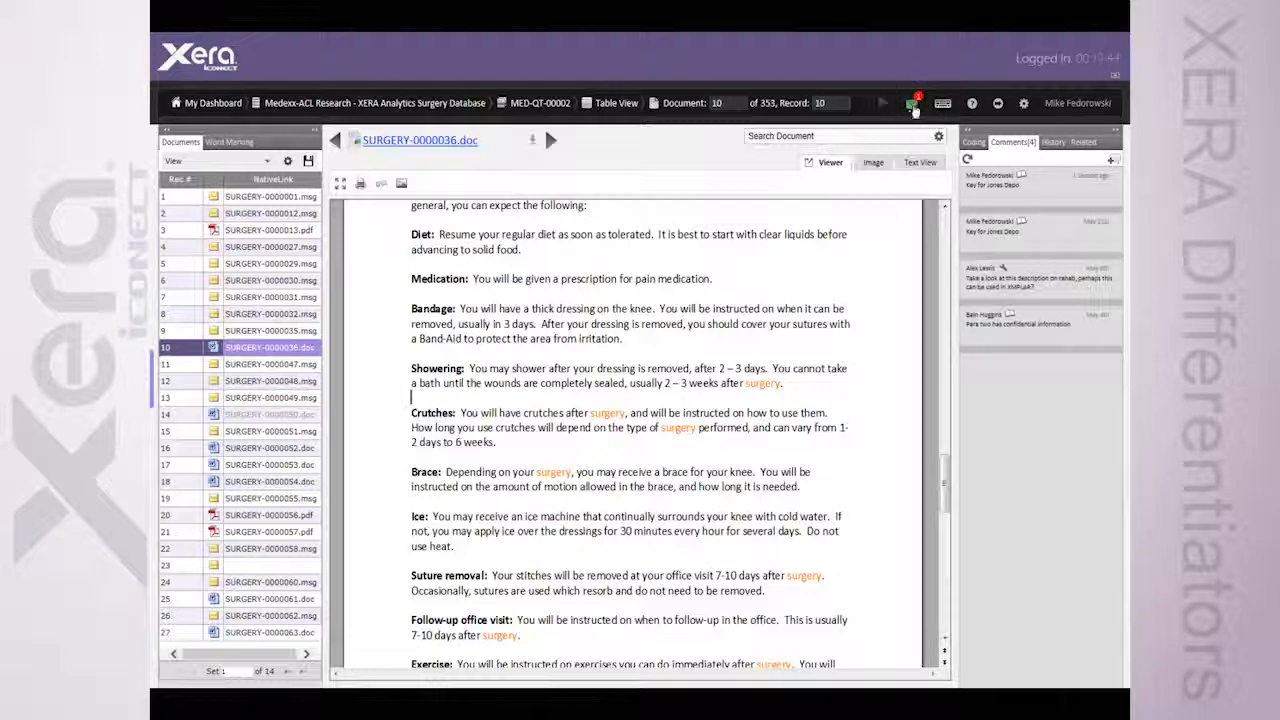
click(911, 102)
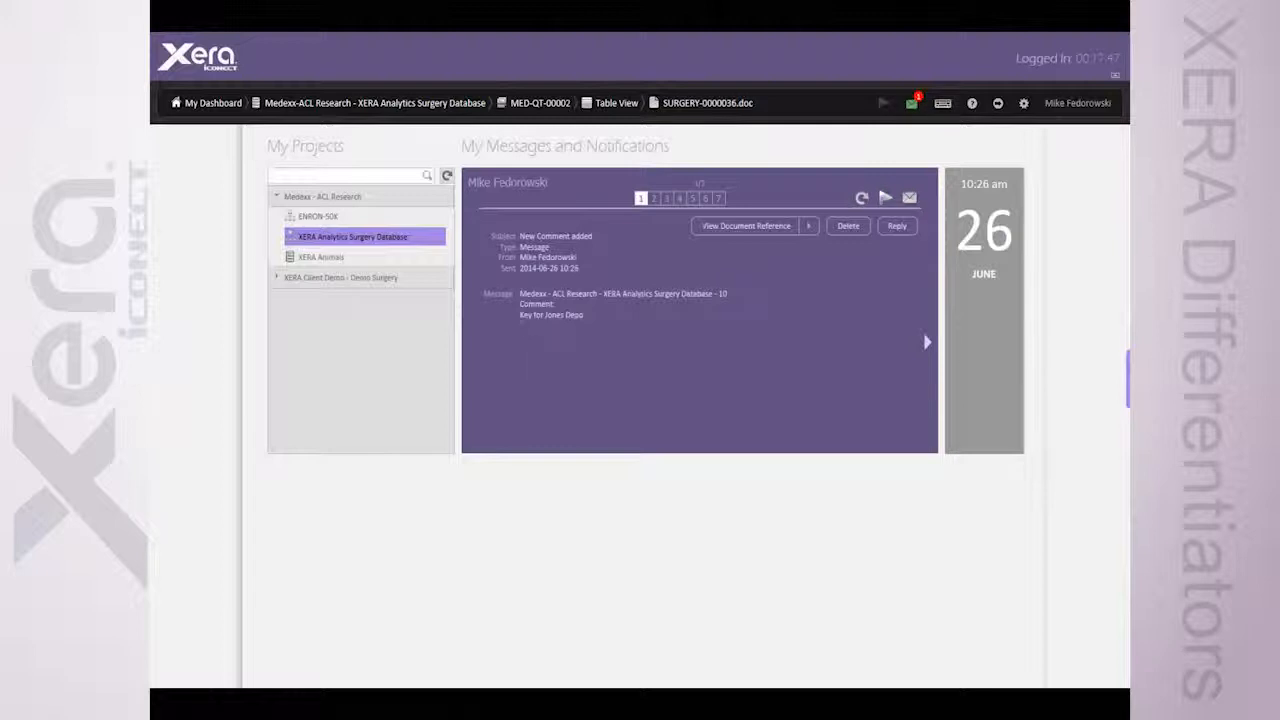
drag(518, 316, 581, 318)
click(563, 359)
drag(566, 293, 714, 293)
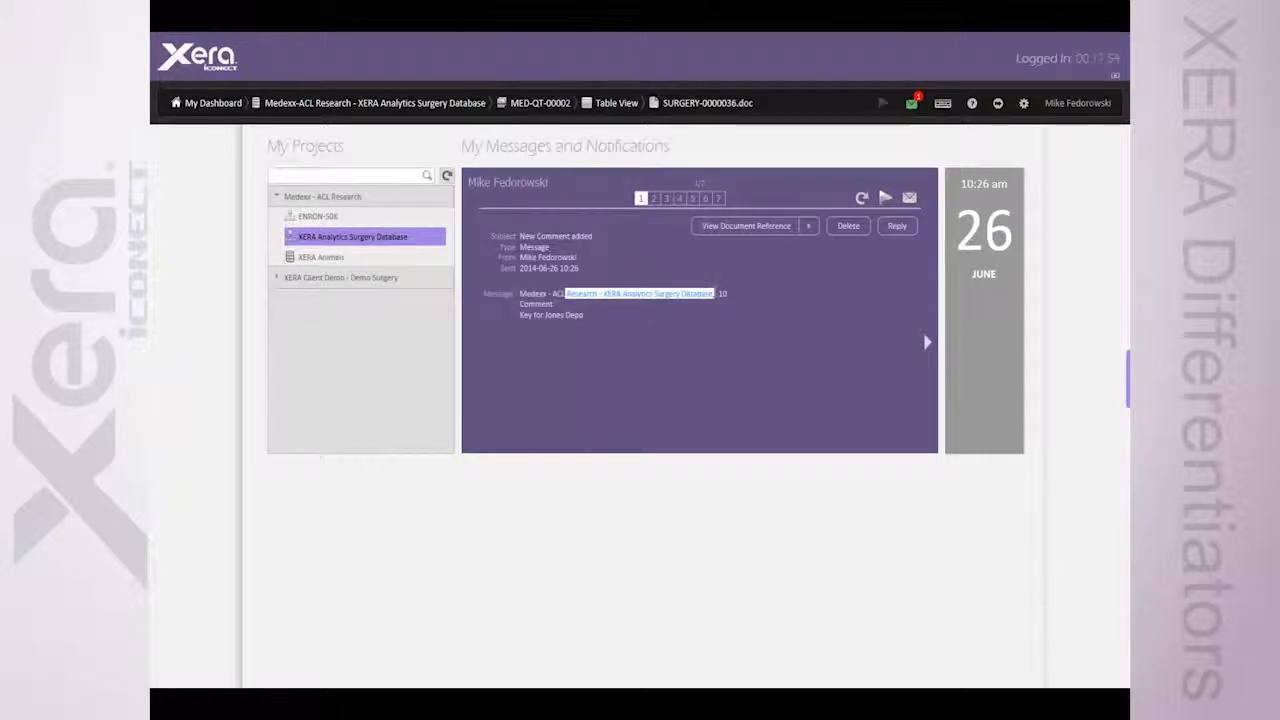
click(702, 319)
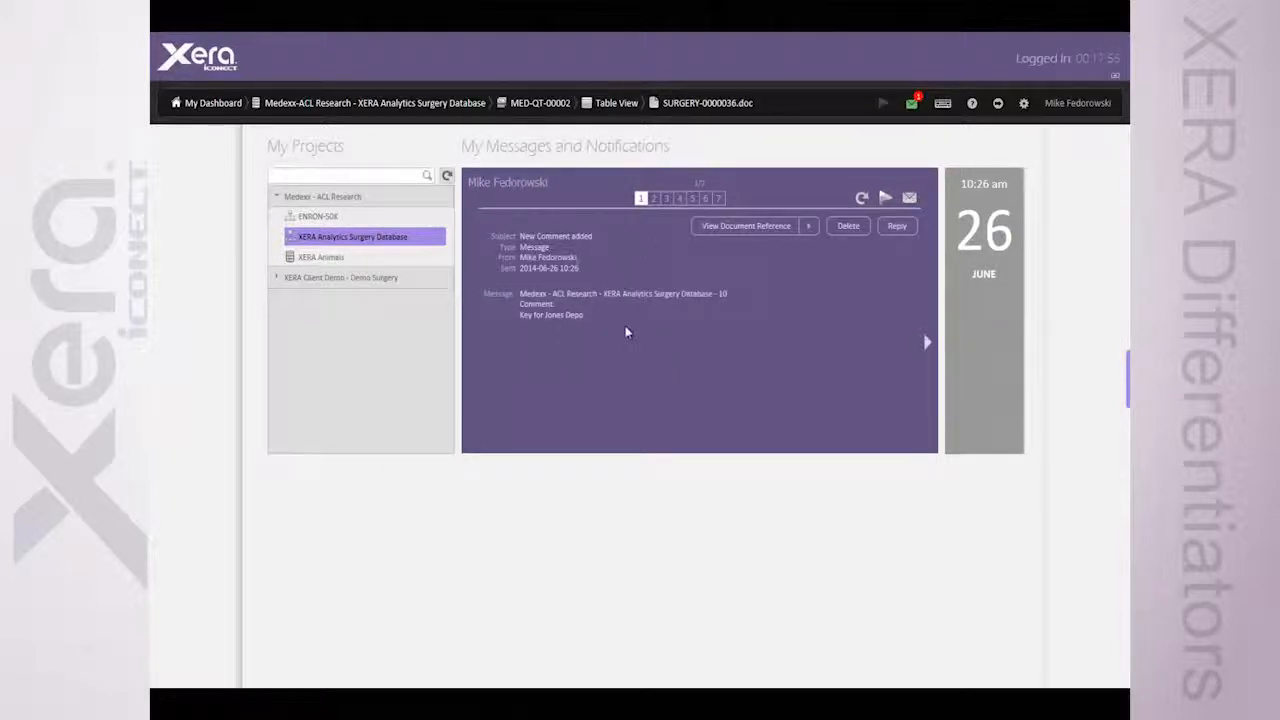
Open the document referenced in the notification and view the commented Bandage paragraph
click(752, 227)
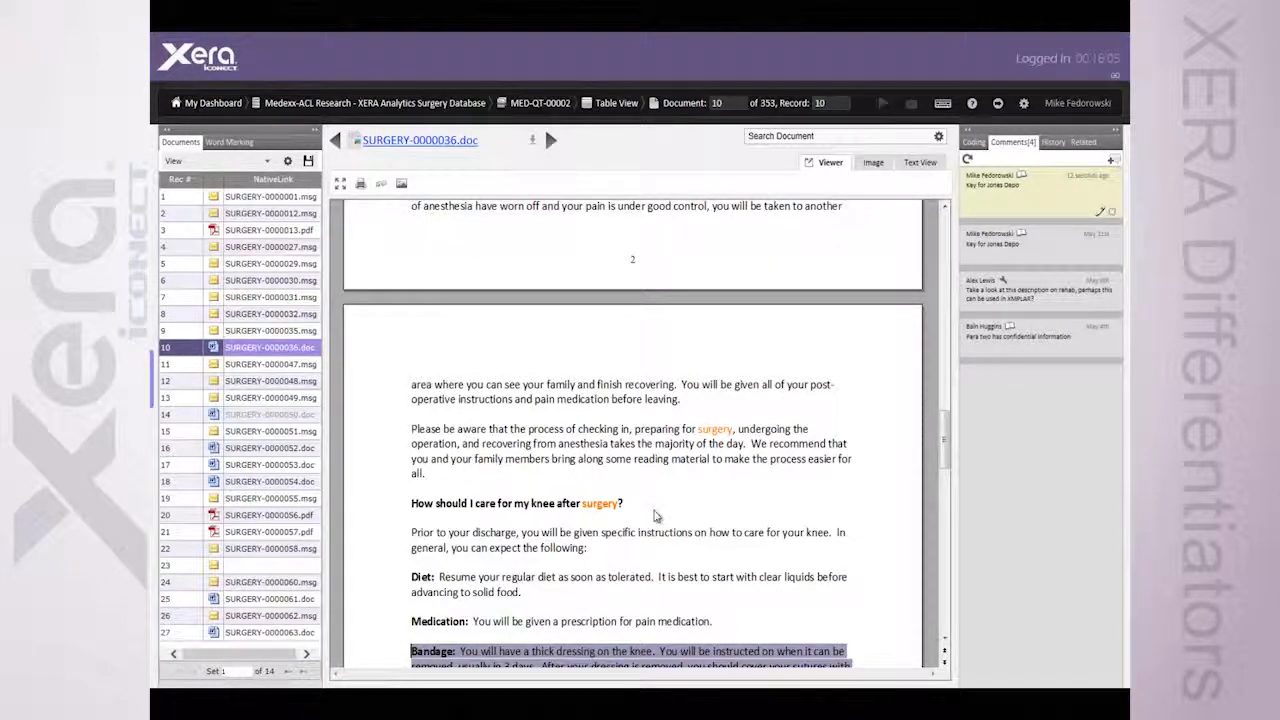
click(655, 513)
scroll(655, 515, down, 3)
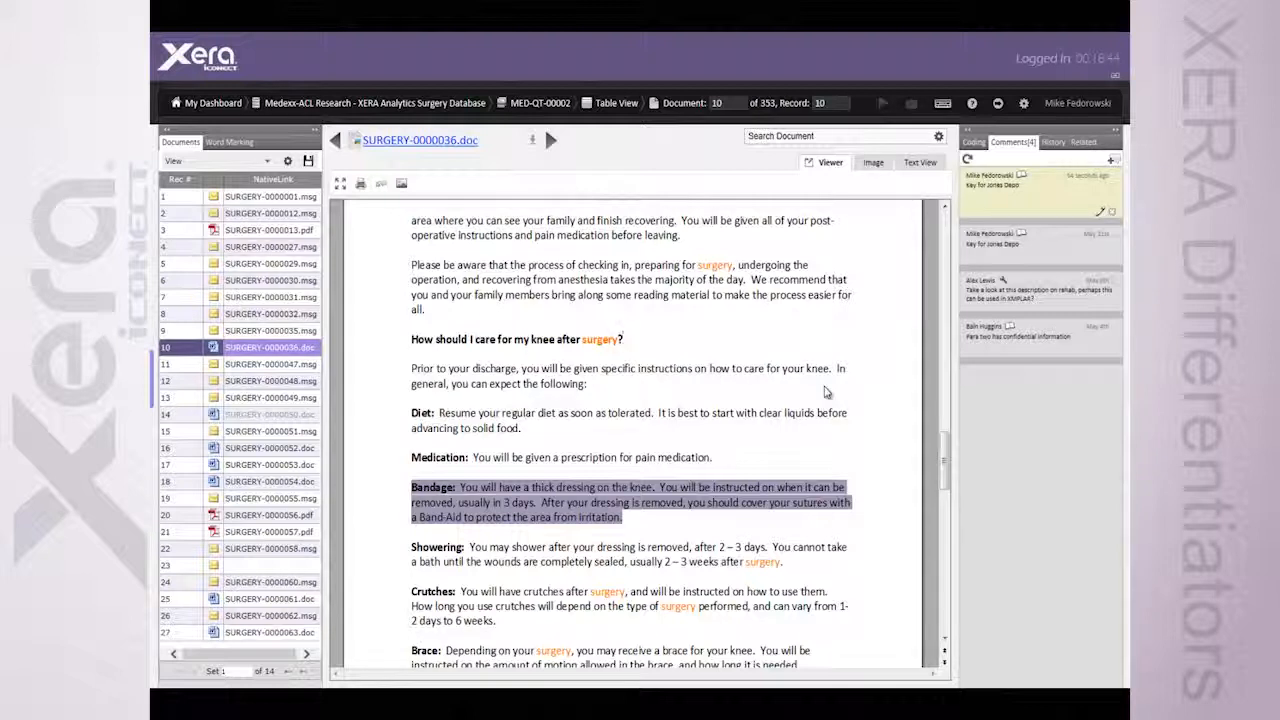
Deselect the new comment and list the document's textual near duplicates among its related records
click(1049, 192)
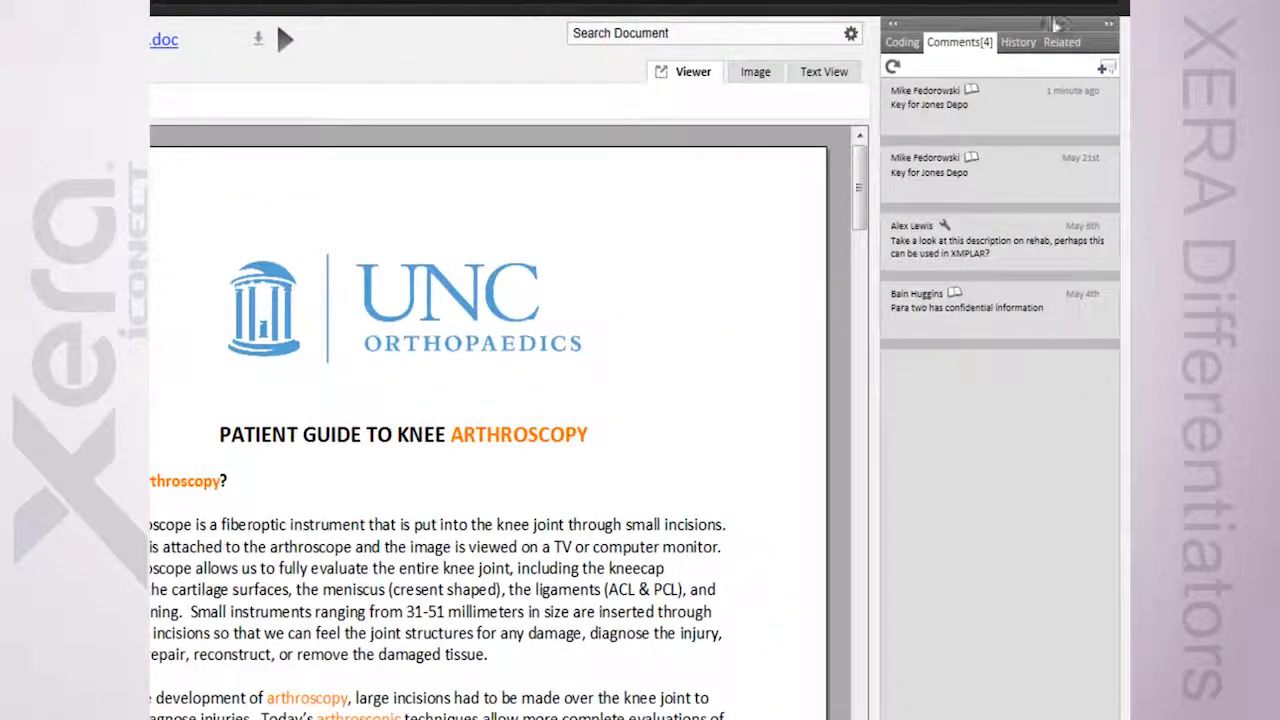
click(1060, 43)
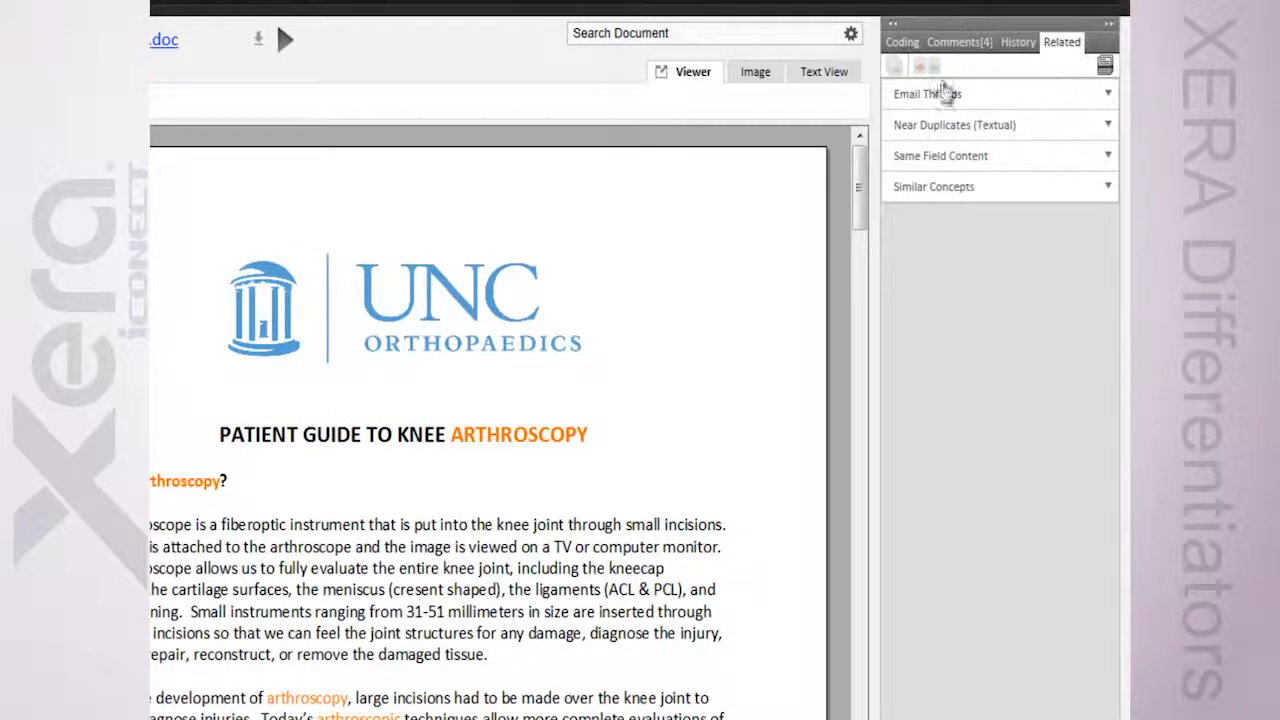
click(928, 122)
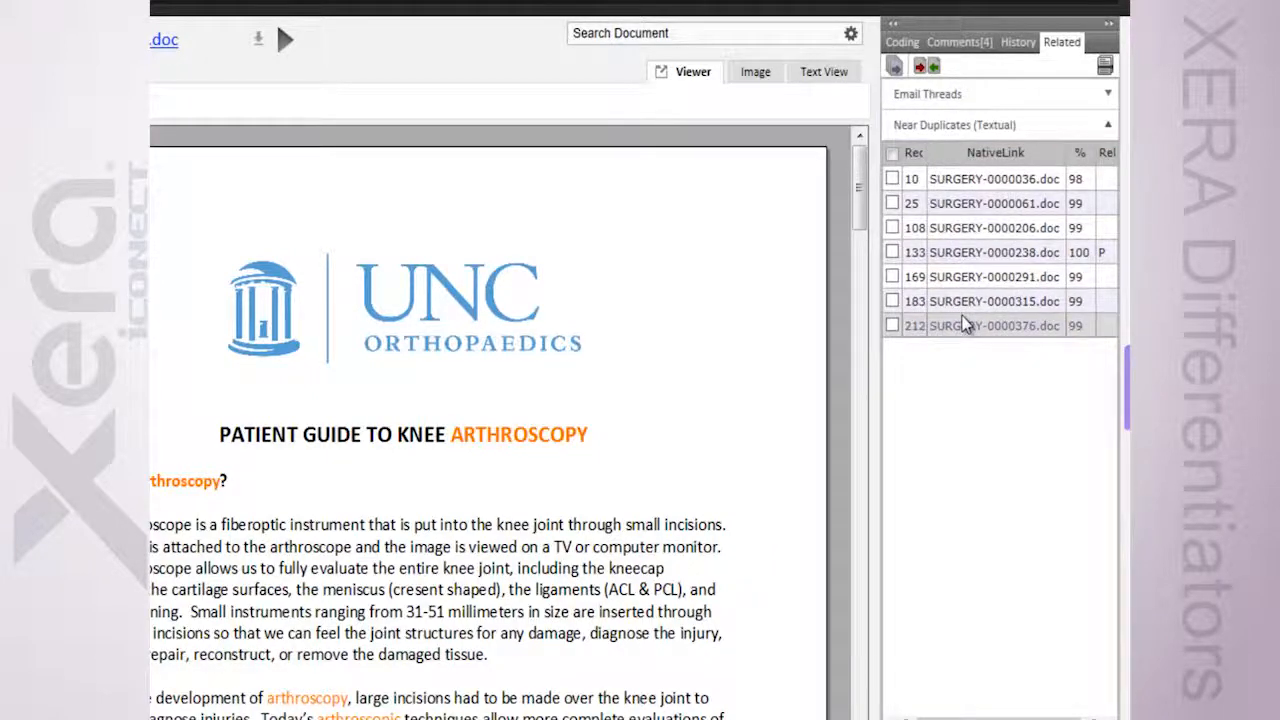
List the document's related records by similar concepts, and return to its textual near duplicates
click(948, 125)
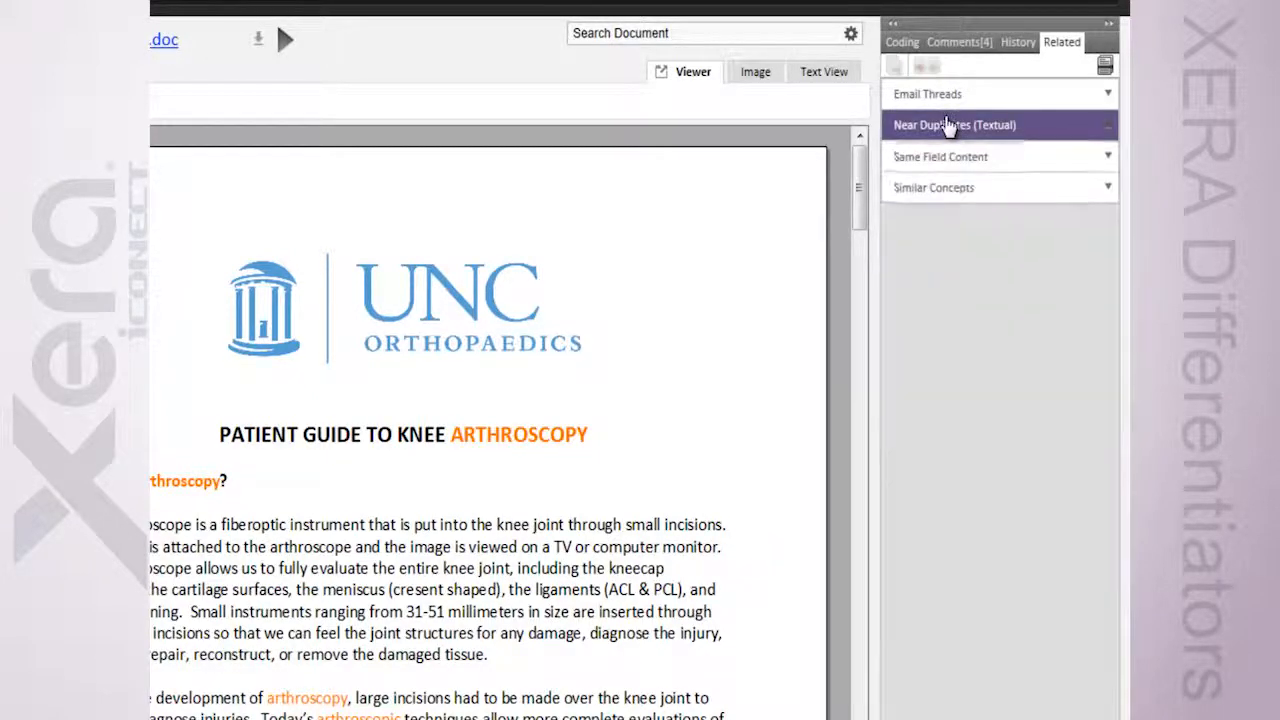
click(945, 190)
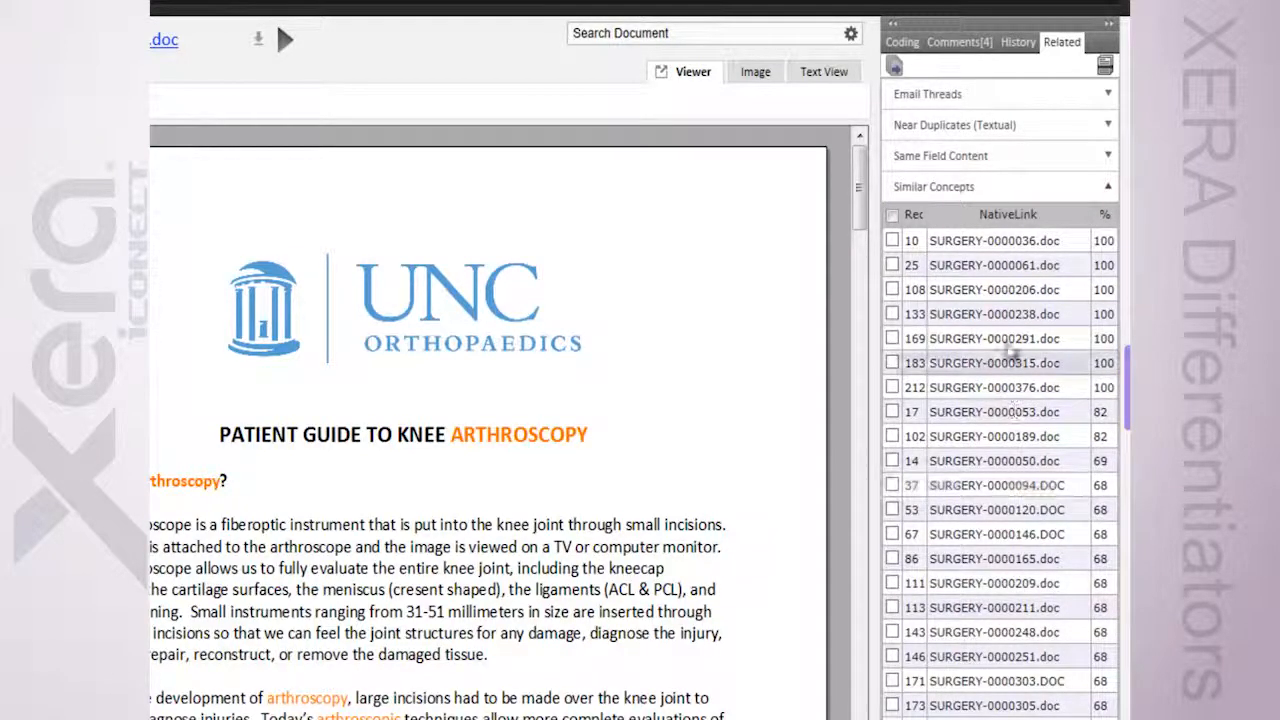
click(973, 190)
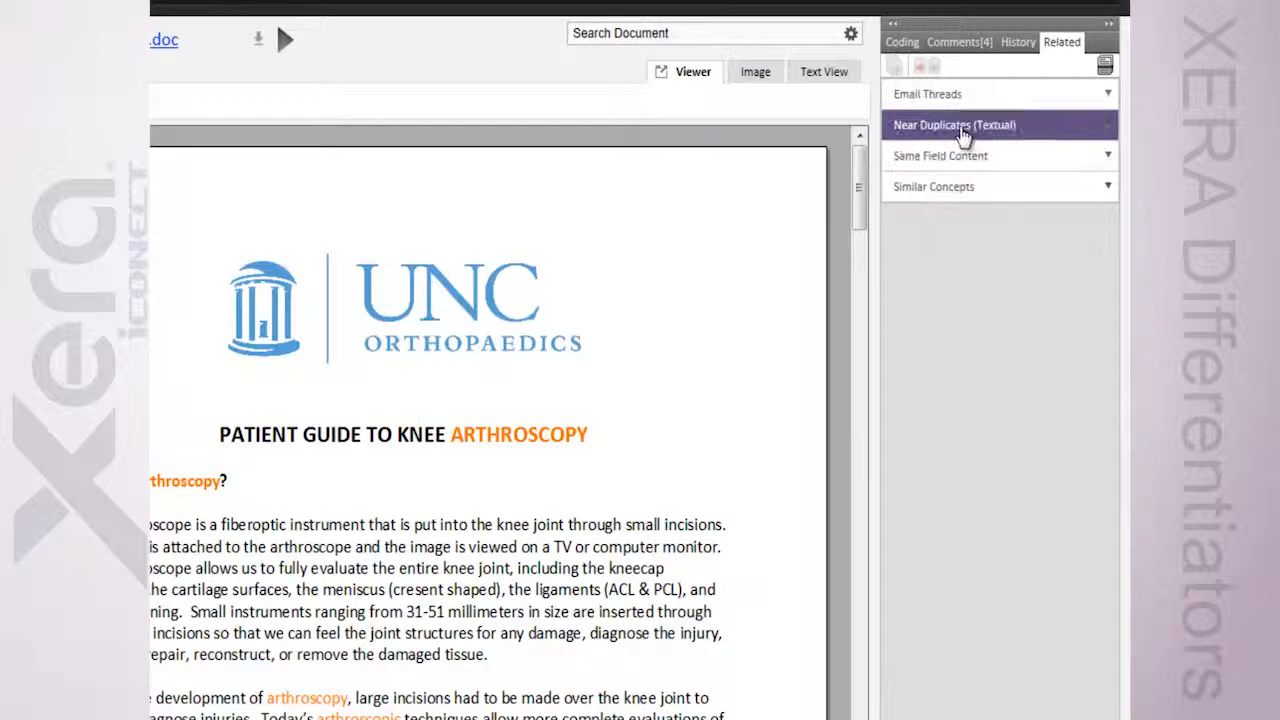
click(960, 127)
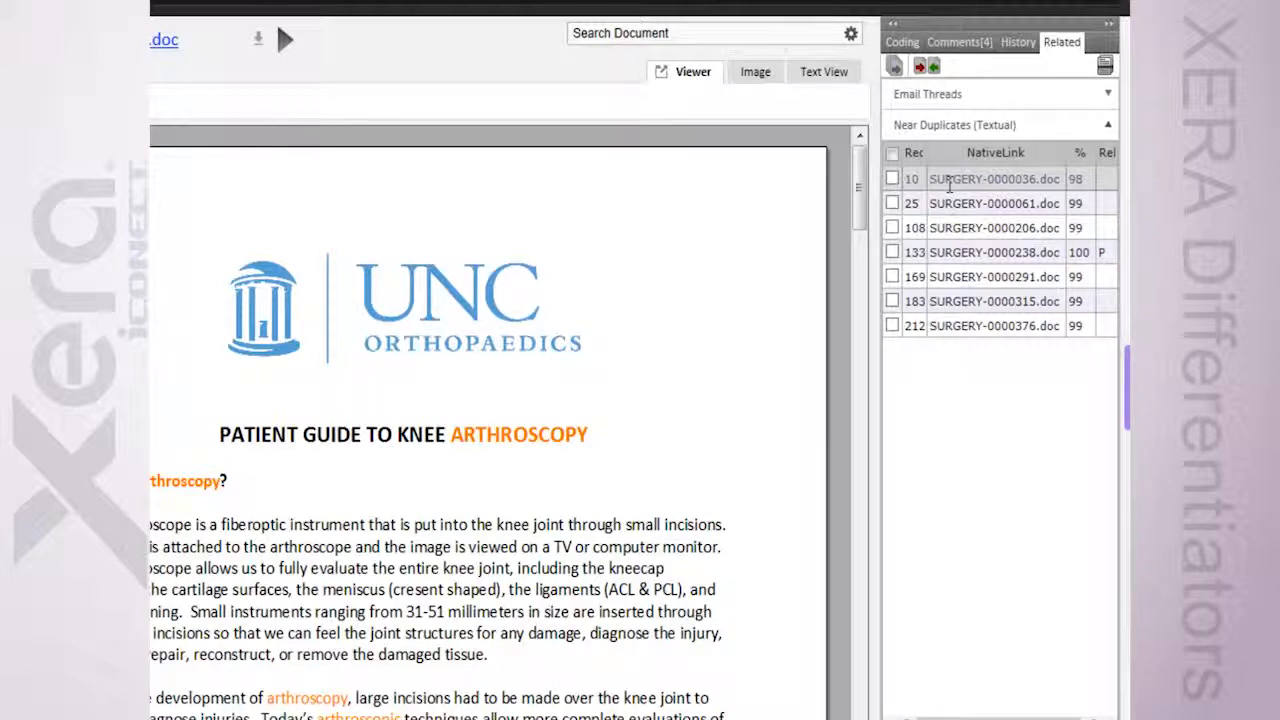
Select all textual near duplicates except SURGERY-0000036.doc and open their side-by-side comparison with that document
click(945, 125)
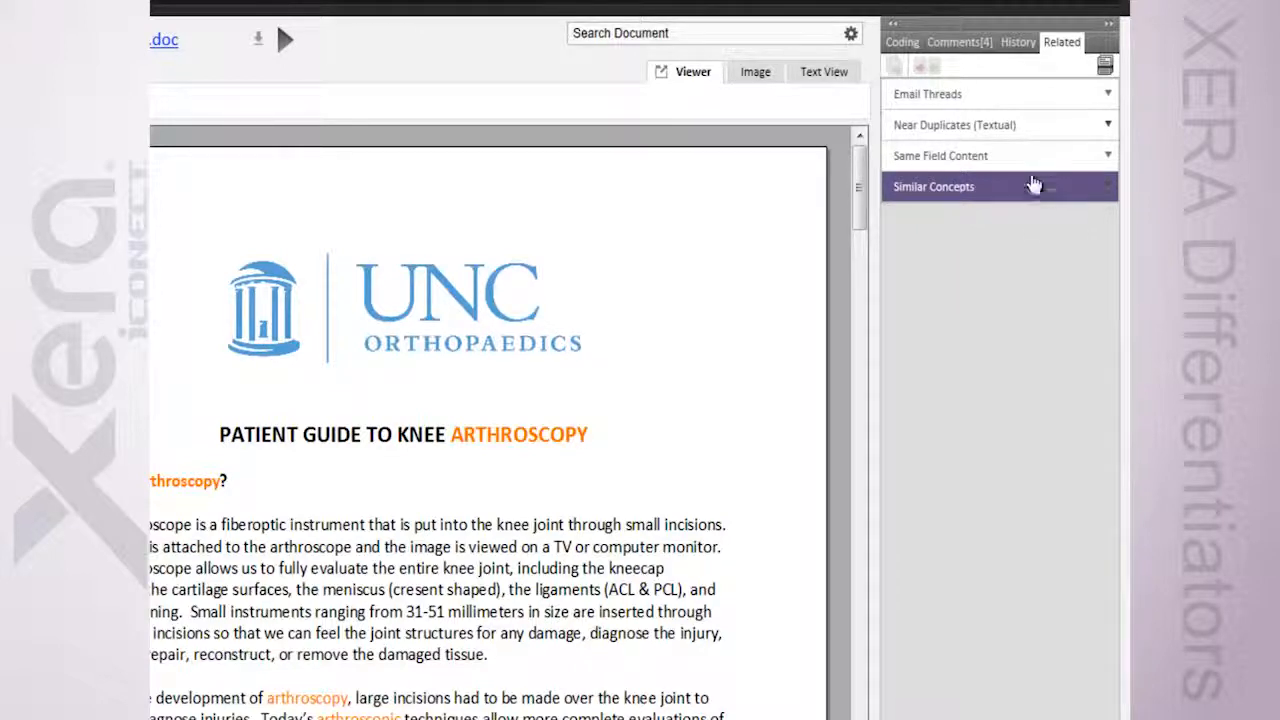
click(956, 128)
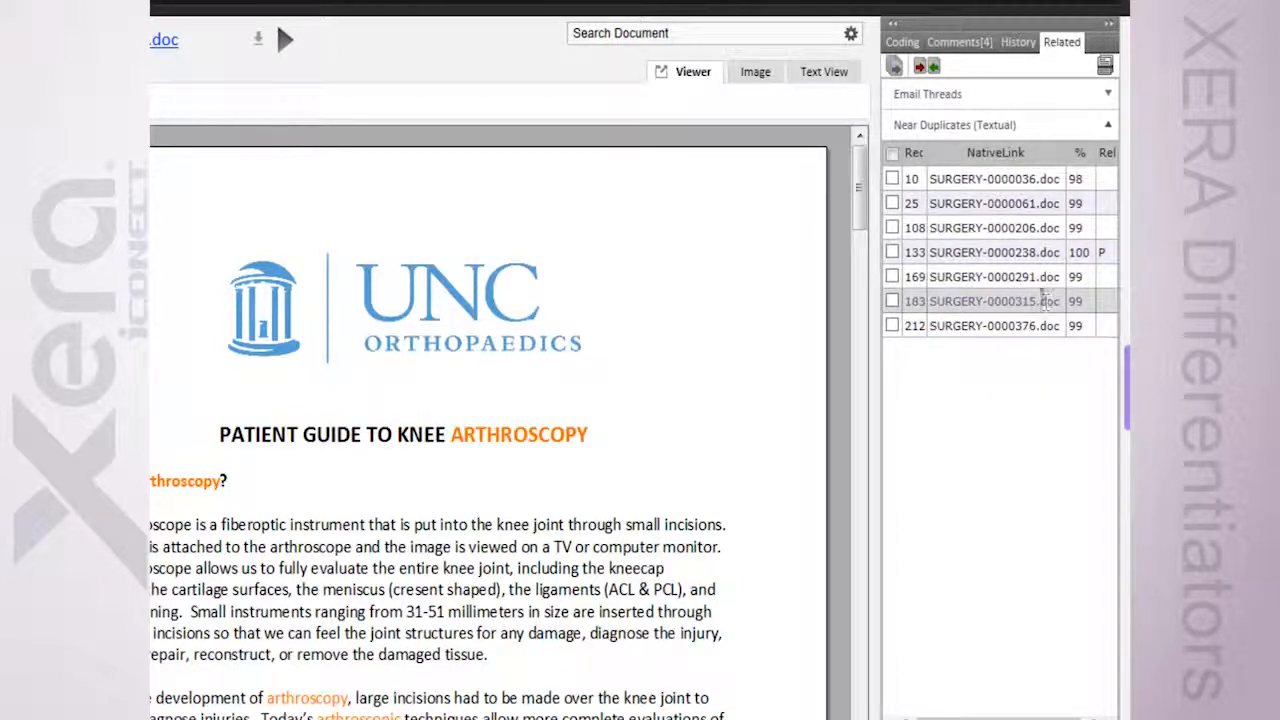
click(893, 155)
click(891, 179)
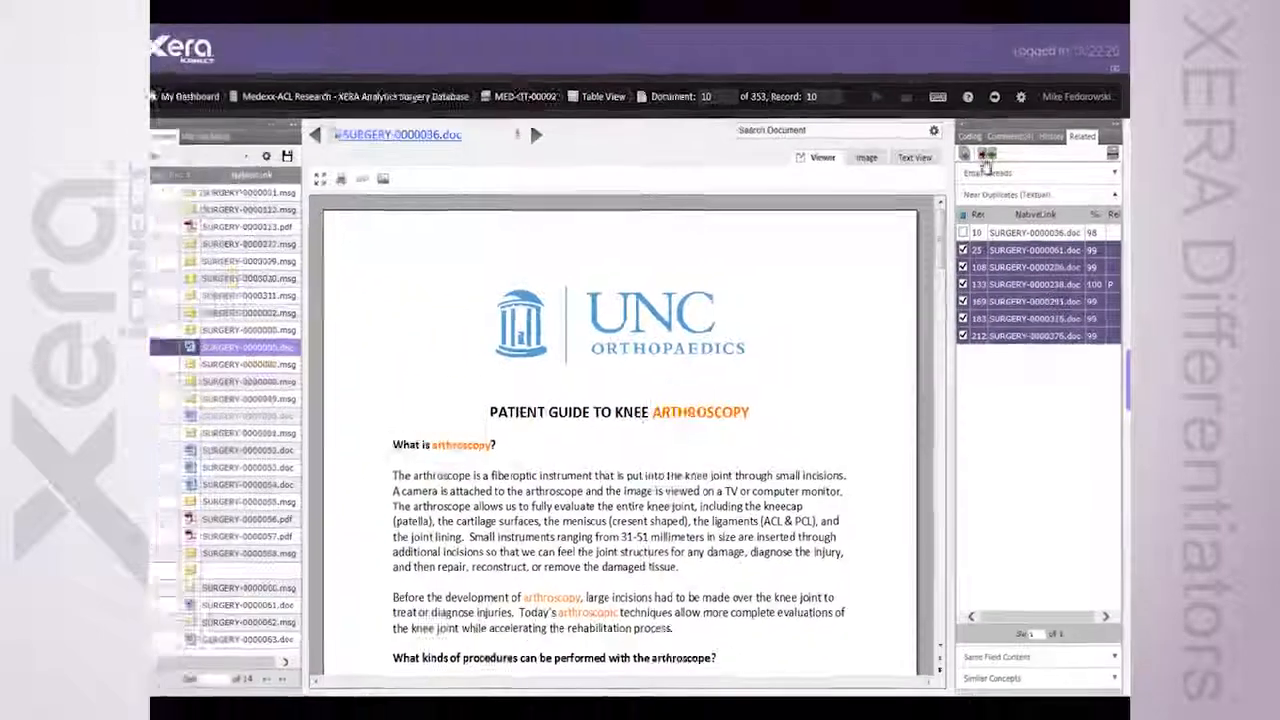
click(986, 158)
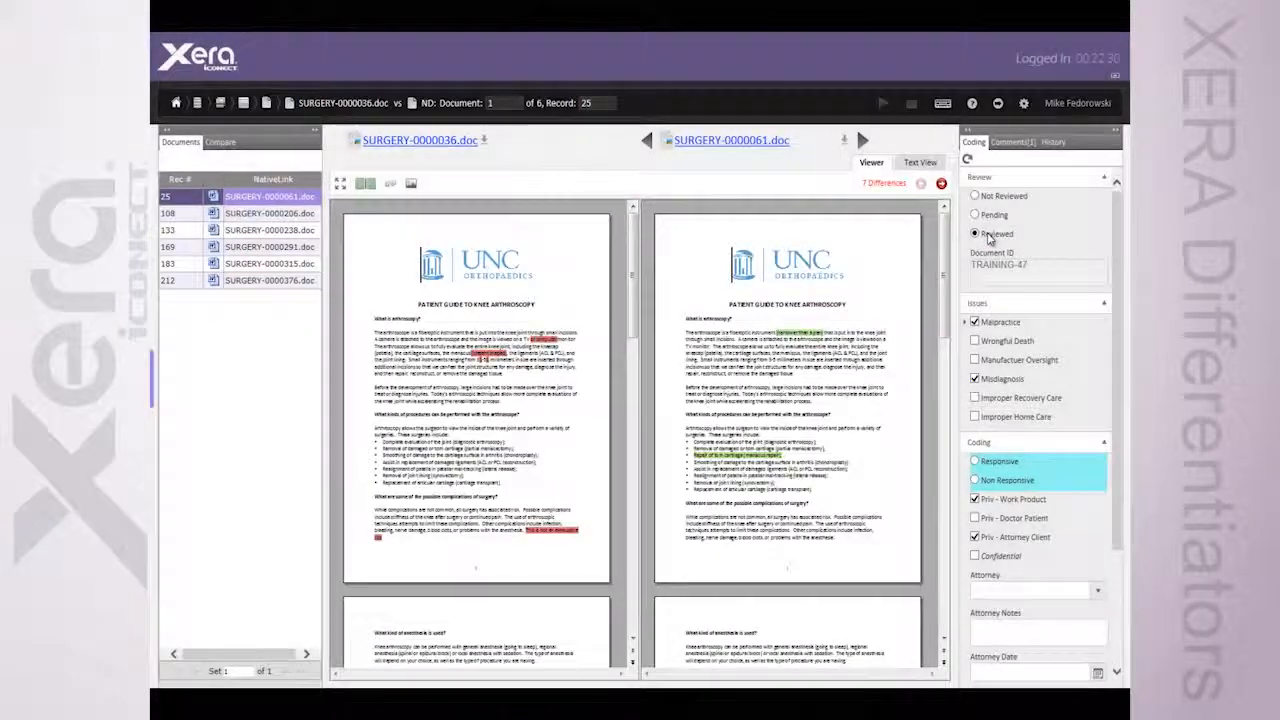
Set the review status of SURGERY-0000061.doc to Reviewed and show the available comparison layouts
click(976, 233)
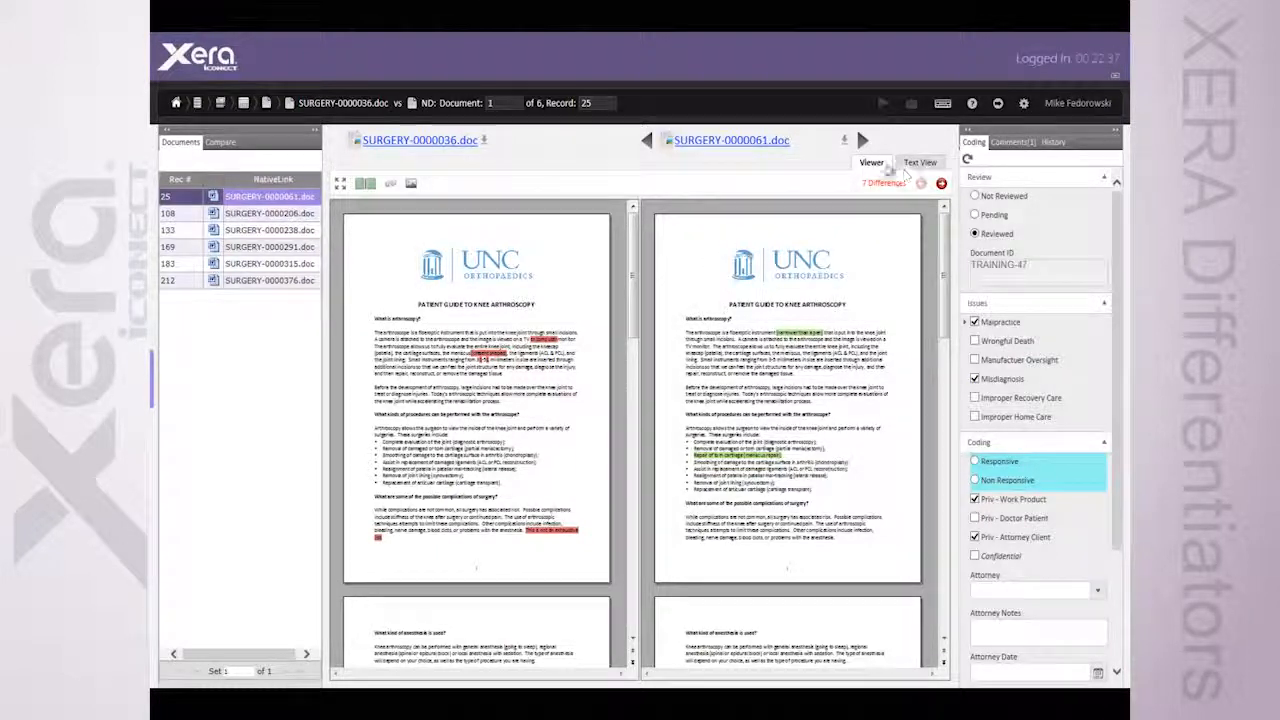
click(365, 184)
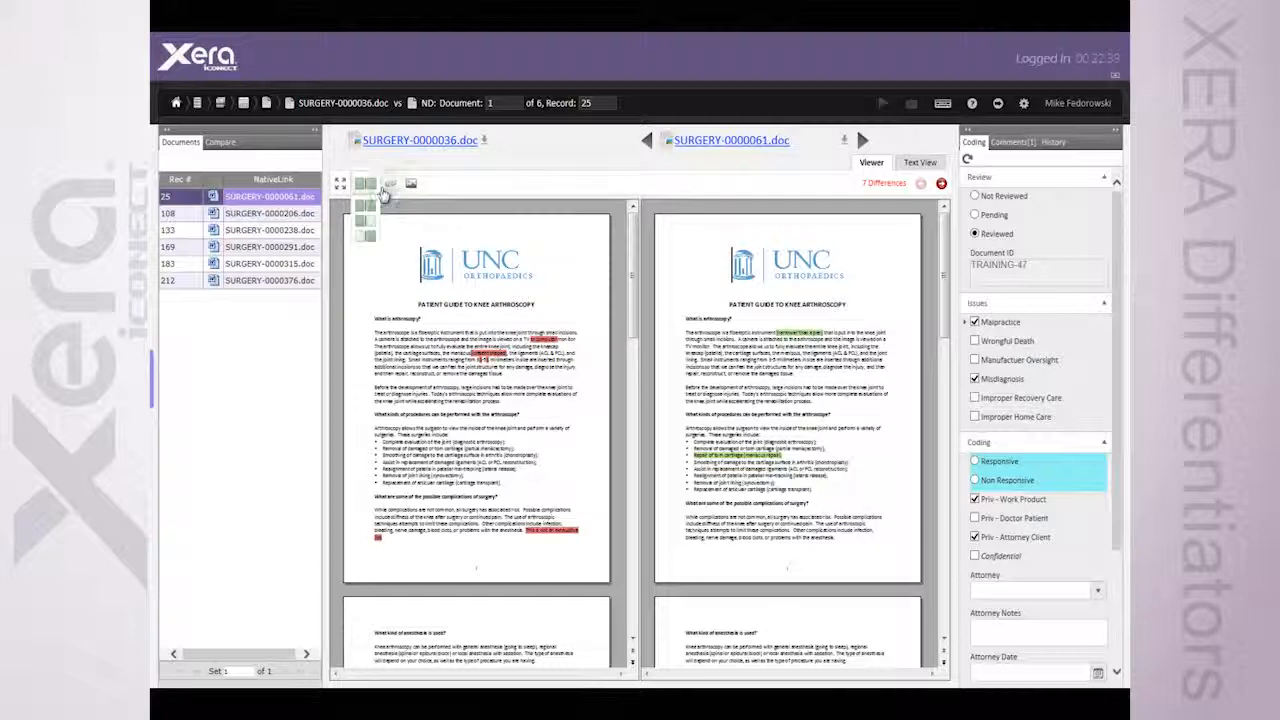
List the text differences between the two documents, sort them from largest to smallest, and locate the "Repair of torn cartilage" difference
click(221, 142)
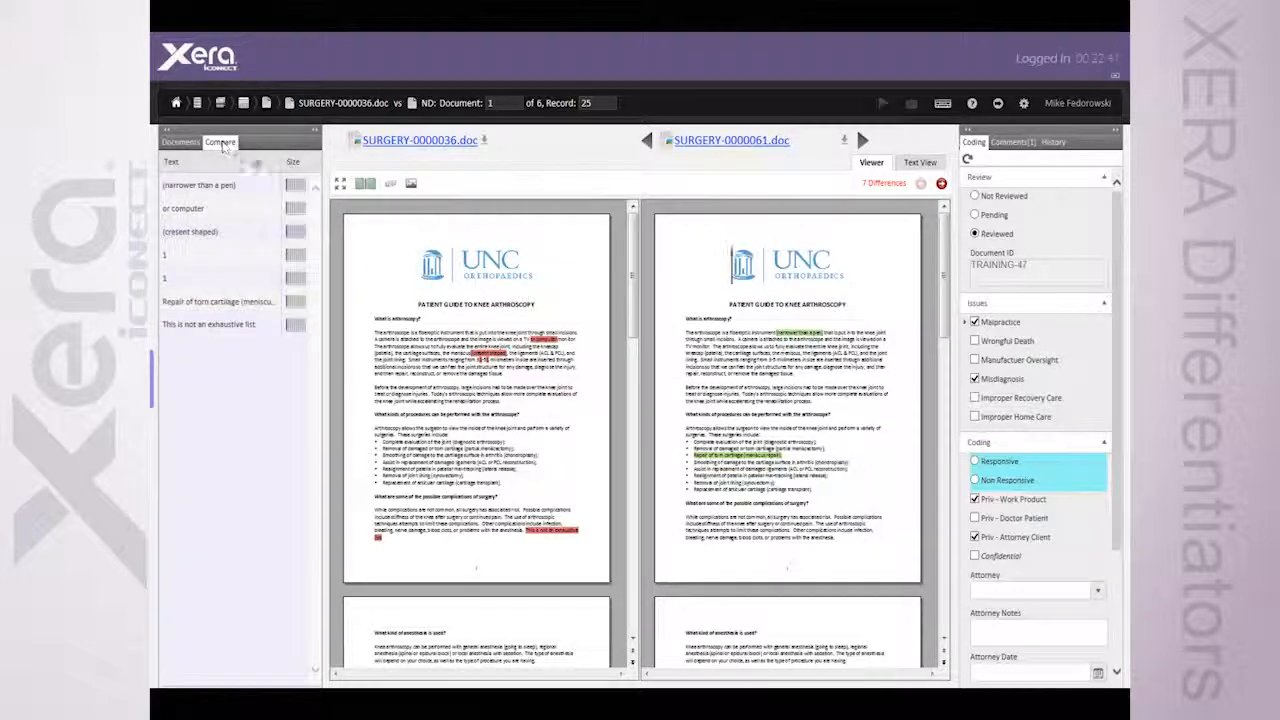
click(294, 164)
click(294, 164)
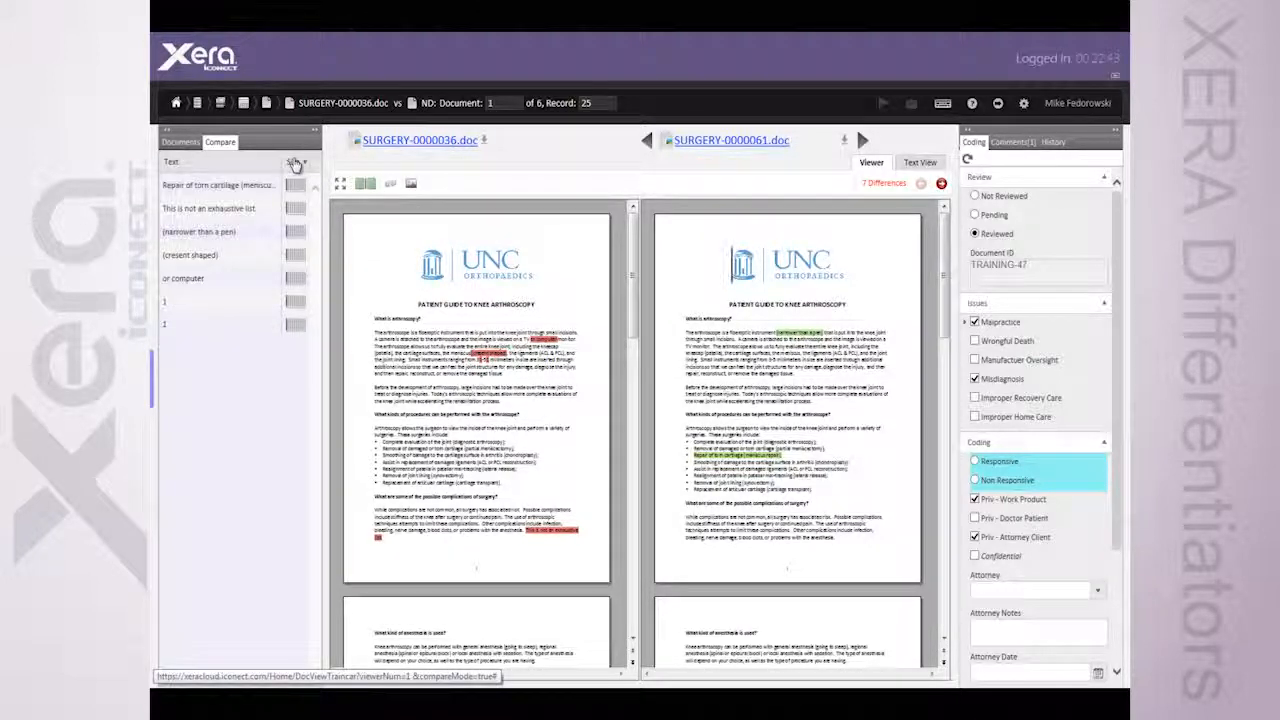
click(240, 185)
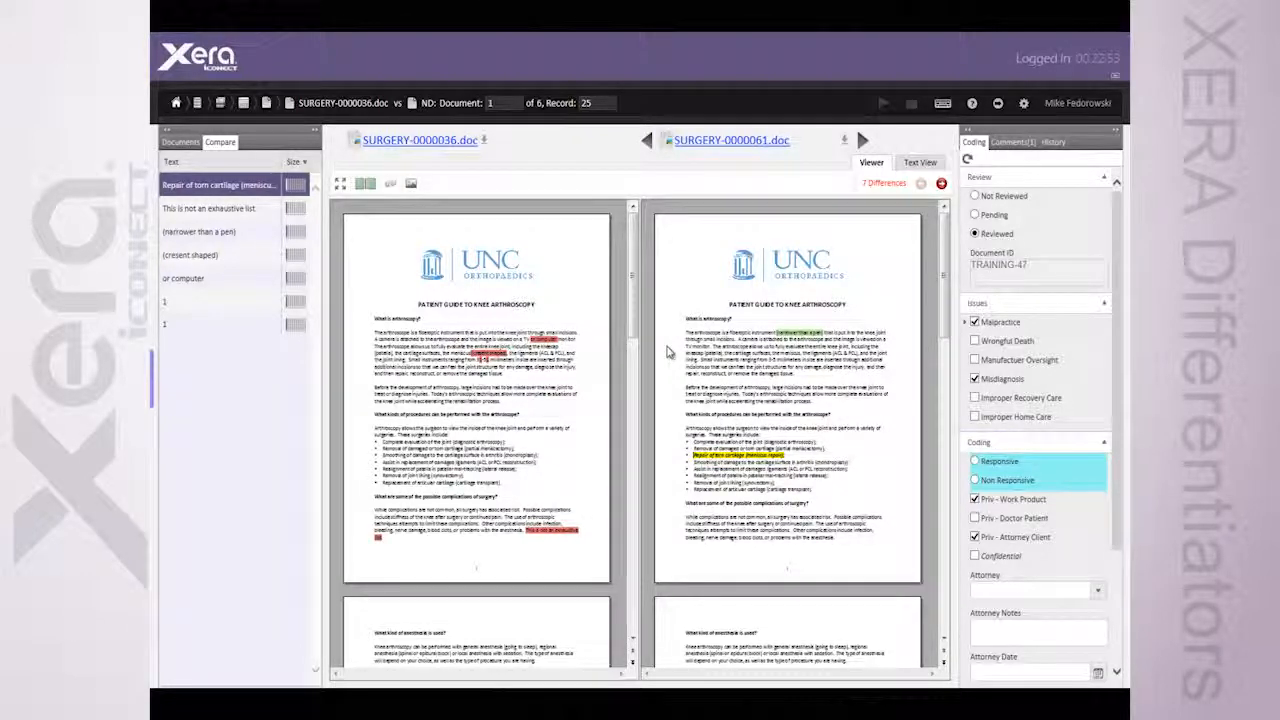
click(153, 392)
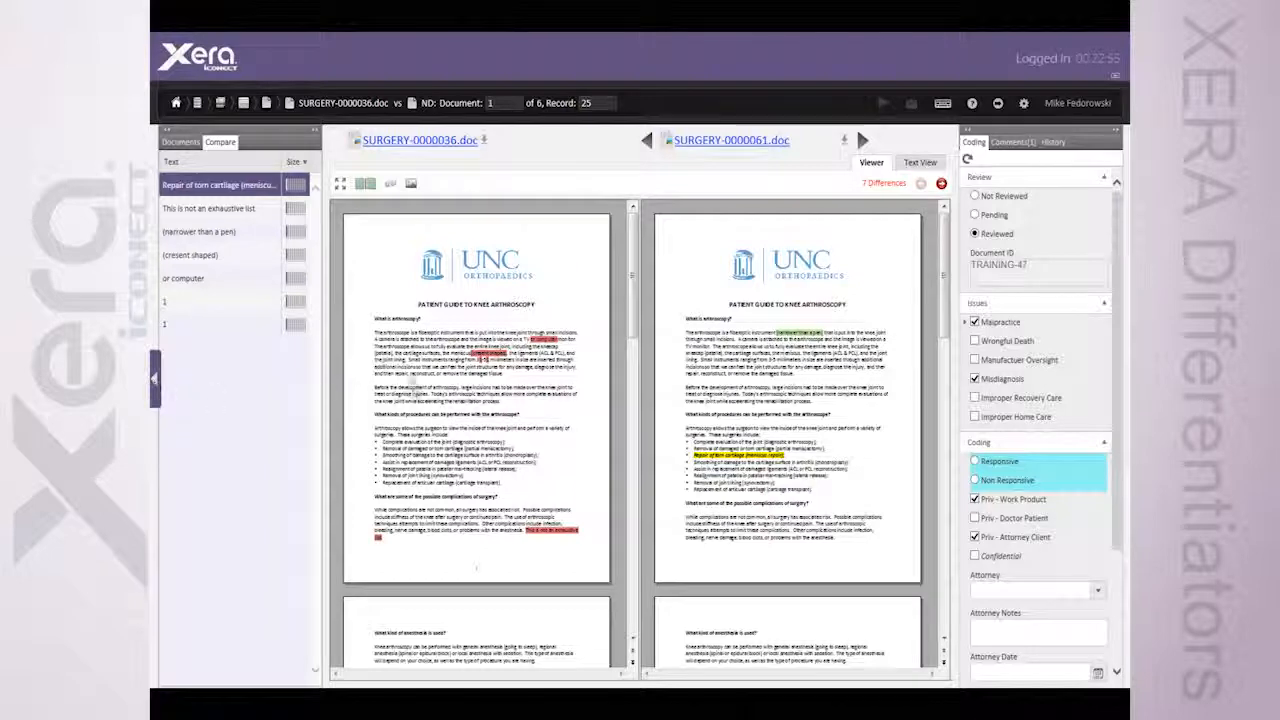